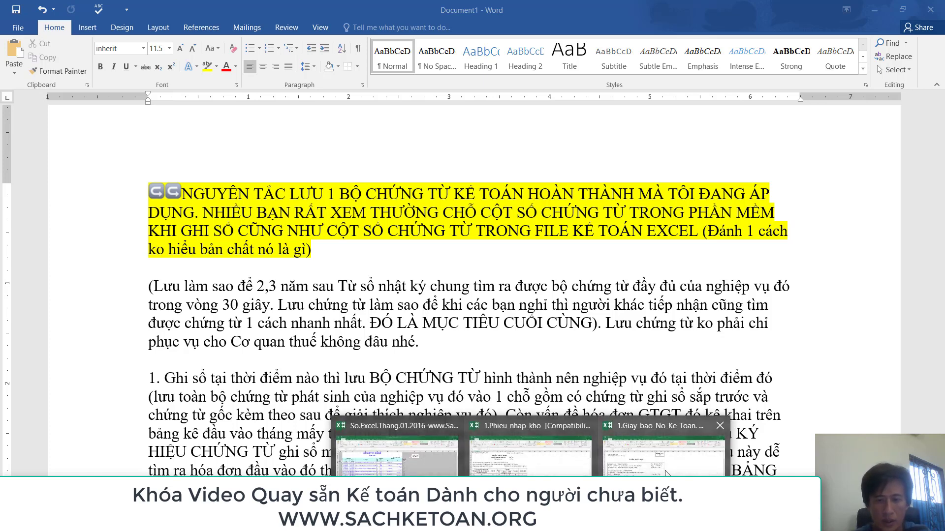
Step: Switch to the So.Excel.Thang.01.2016 workbook in Excel and examine the computer purchase entry in journal rows 11–12
{"action": "left_click", "coordinate": [358, 421]}
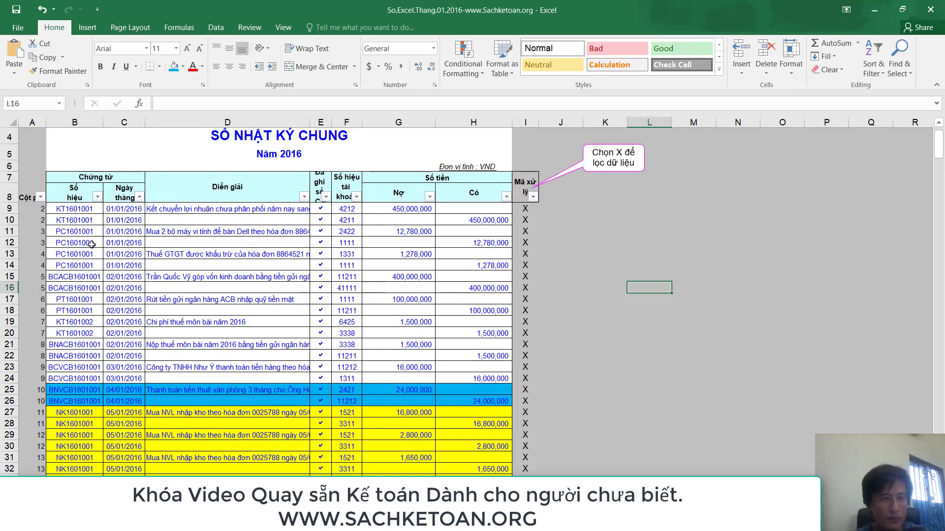
{"action": "left_click", "coordinate": [66, 232]}
{"action": "mouse_move", "coordinate": [66, 232]}
{"action": "left_mouse_down"}
{"action": "mouse_move", "coordinate": [275, 248]}
{"action": "mouse_move", "coordinate": [495, 245]}
{"action": "left_mouse_up"}
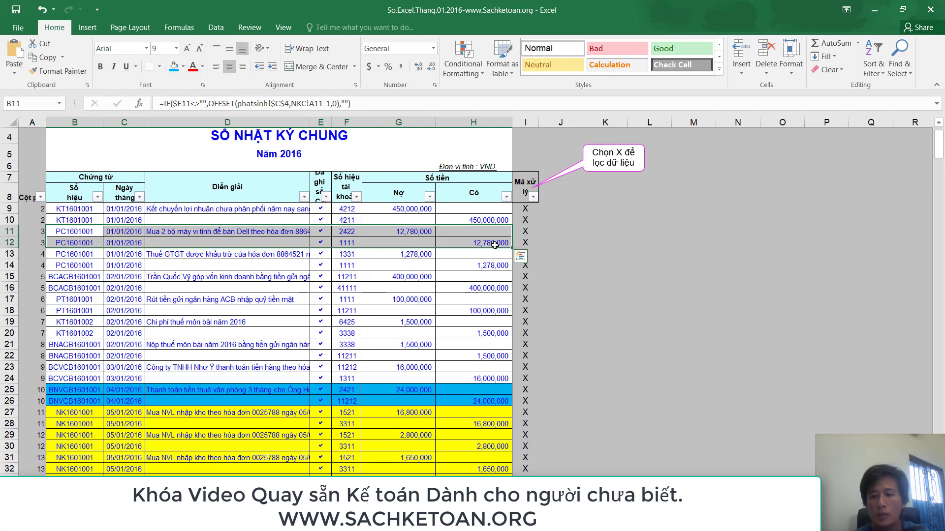
{"action": "key", "text": "F9"}
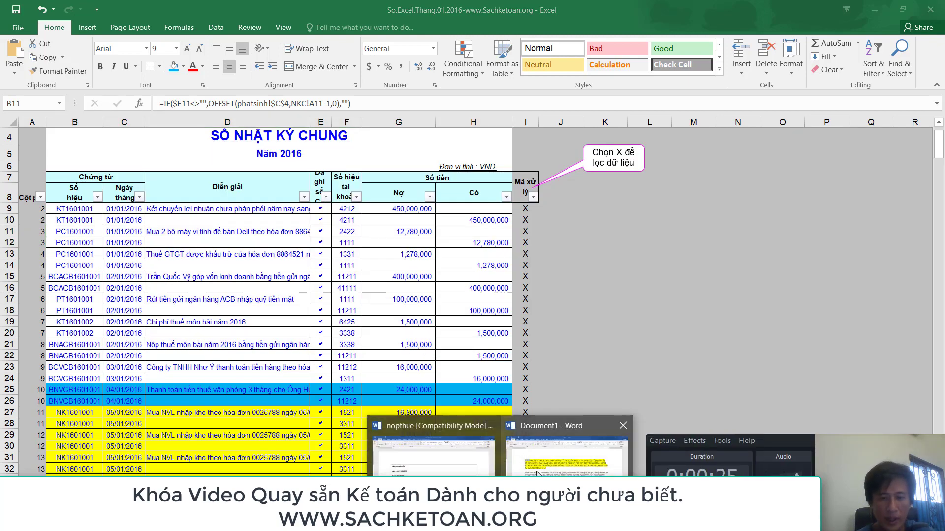
Step: Compare the Word notes with the journal and examine the office rent payment entry in rows 25–26
{"action": "left_click", "coordinate": [783, 497]}
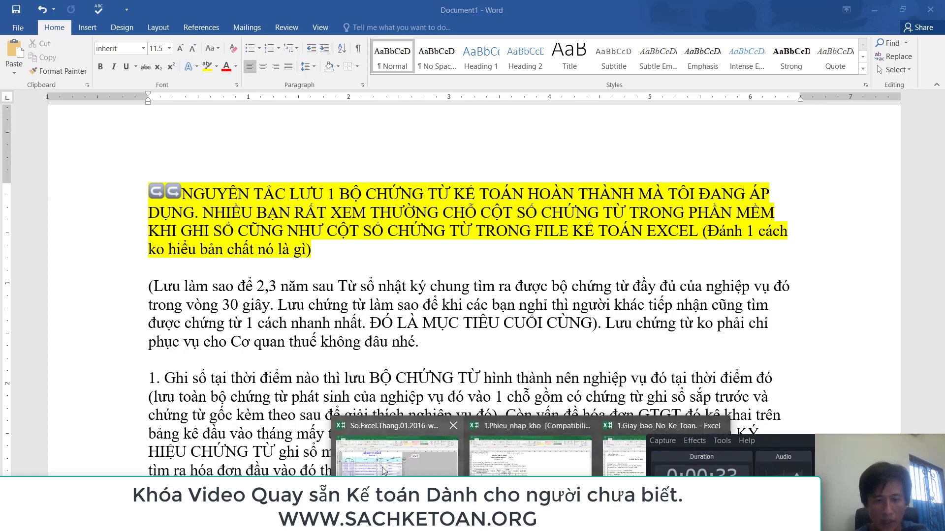
{"action": "left_click", "coordinate": [397, 446]}
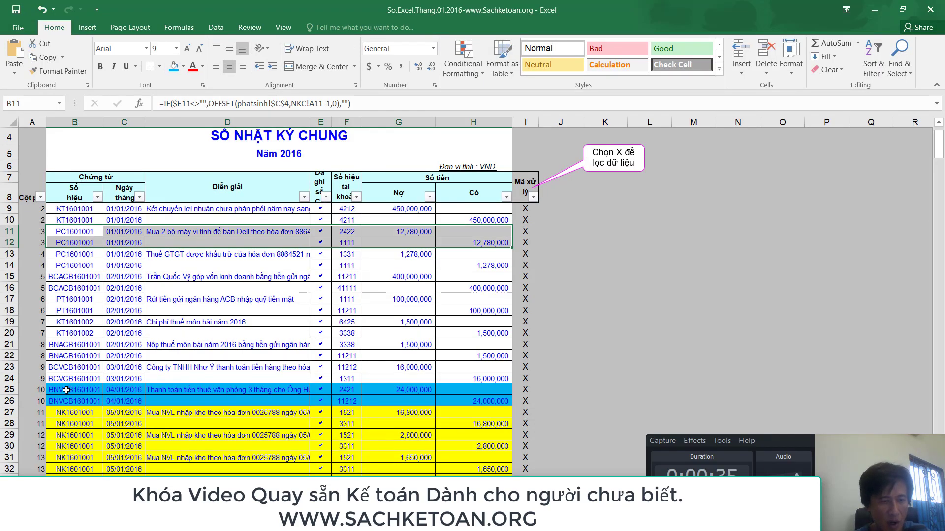
{"action": "left_click_drag", "start_coordinate": [66, 390], "coordinate": [477, 402]}
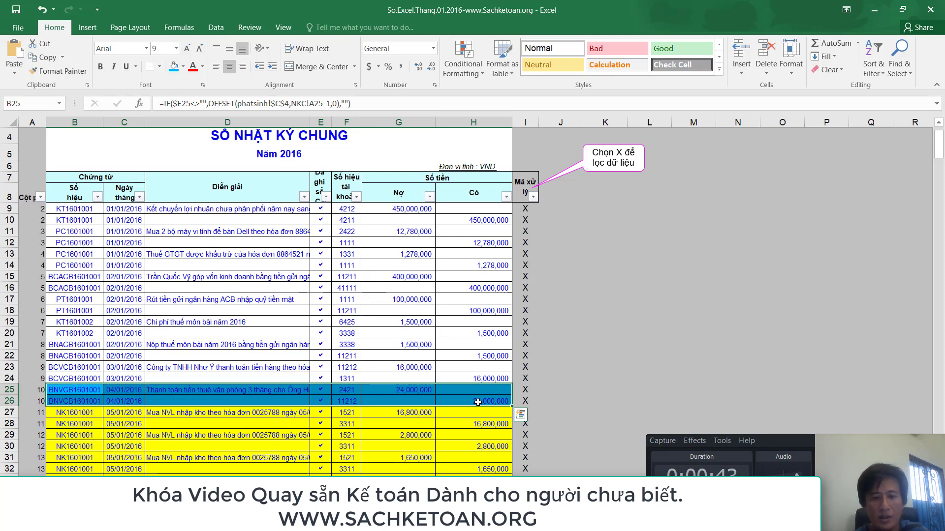
{"action": "key", "text": "alt+Tab"}
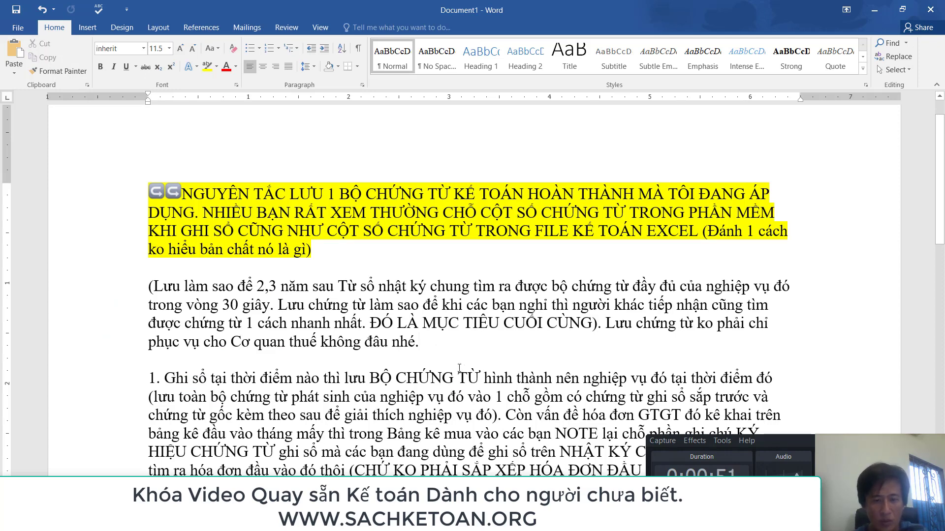
{"action": "key", "text": "alt+Tab"}
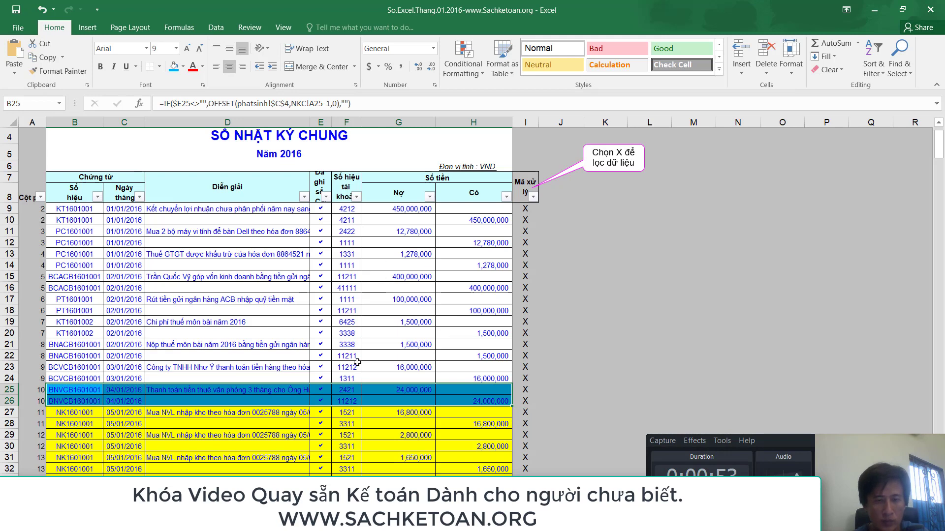
{"action": "left_click_drag", "start_coordinate": [74, 390], "coordinate": [494, 401]}
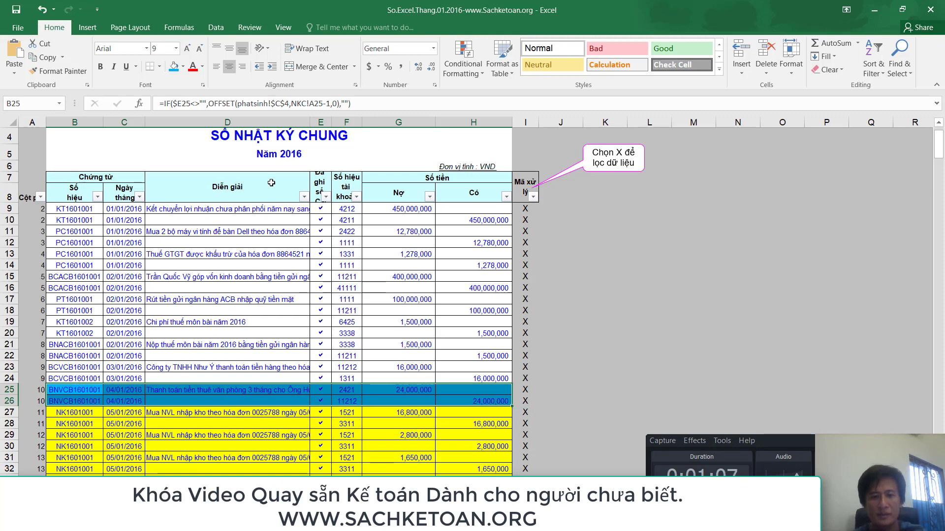
{"action": "left_click_drag", "start_coordinate": [248, 389], "coordinate": [475, 401]}
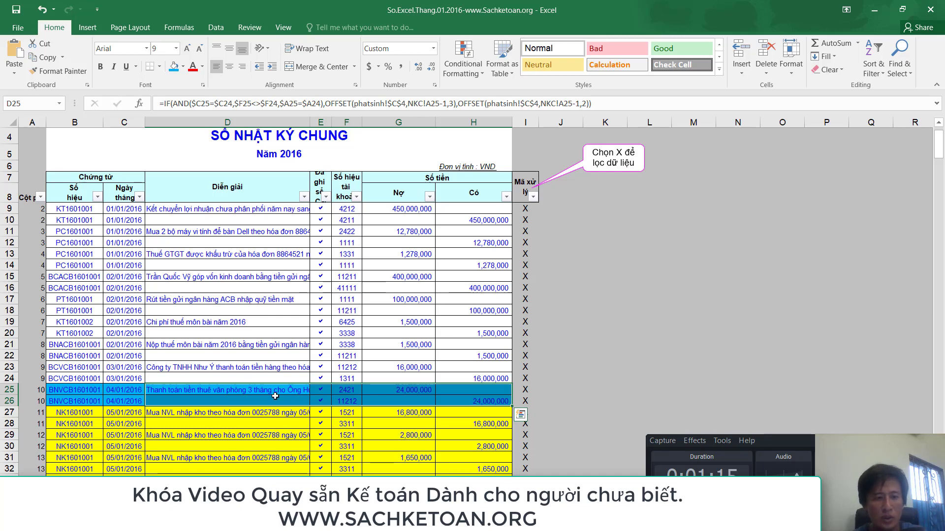
{"action": "left_click", "coordinate": [63, 393]}
{"action": "left_click_drag", "start_coordinate": [63, 392], "coordinate": [487, 399]}
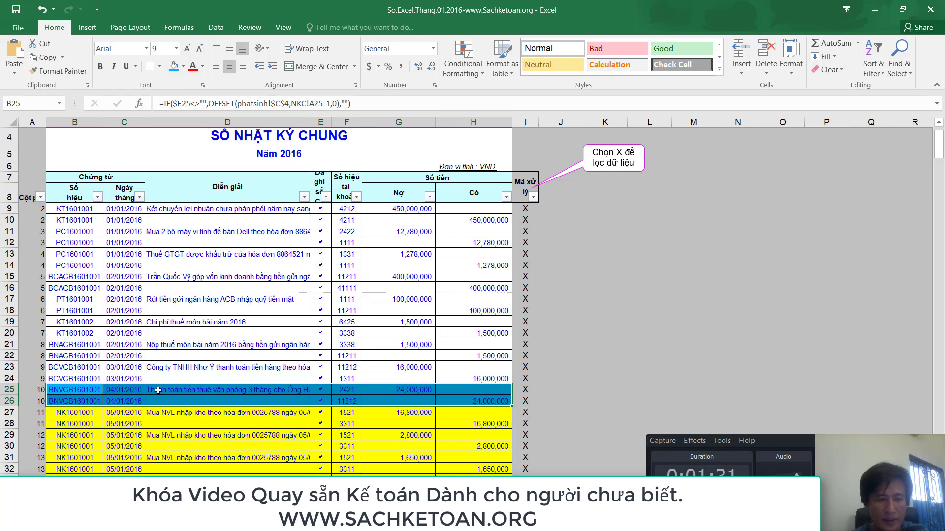
{"action": "left_click_drag", "start_coordinate": [230, 389], "coordinate": [487, 403]}
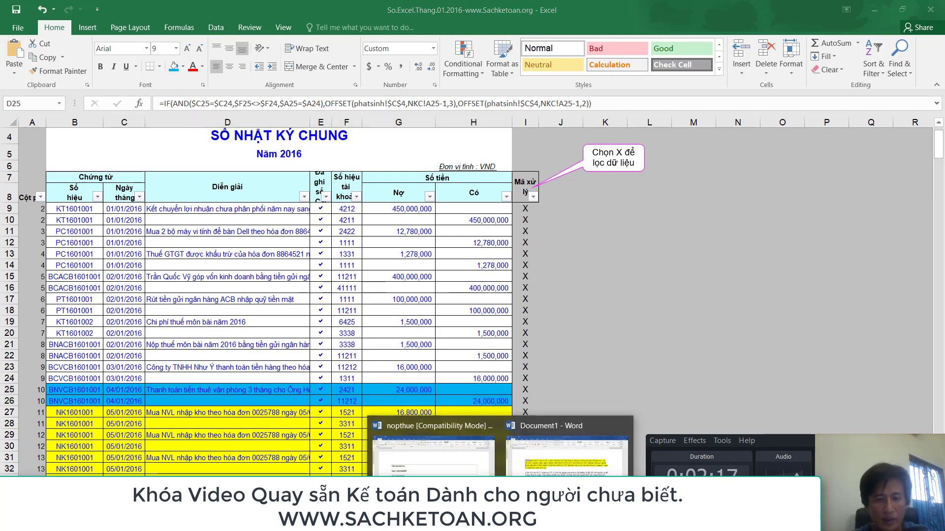
Step: Read the numbered voucher-filing principles in the Word document and check the voucher number cells of the rent entry in the journal
{"action": "left_click", "coordinate": [546, 466]}
{"action": "scroll", "coordinate": [422, 323], "scroll_direction": "down", "scroll_amount": 4}
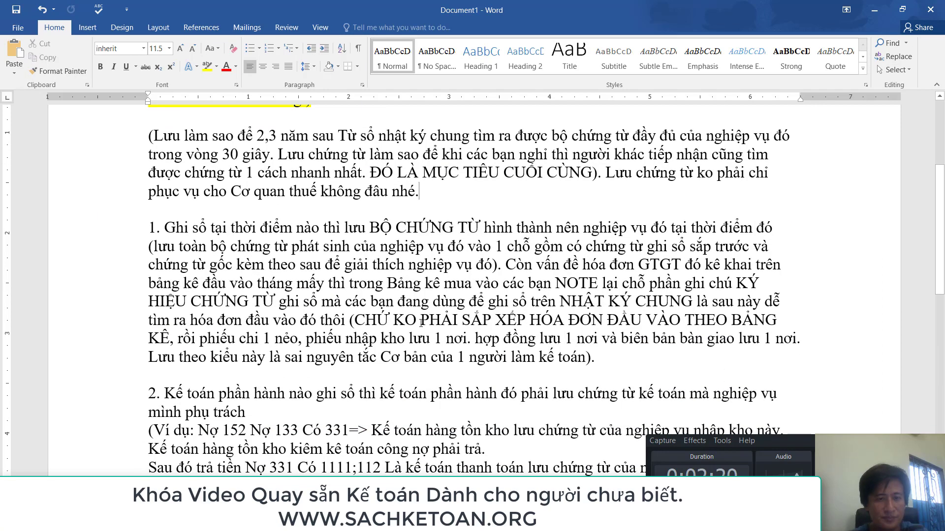
{"action": "key", "text": "alt+Tab"}
{"action": "mouse_move", "coordinate": [100, 392]}
{"action": "left_mouse_down"}
{"action": "mouse_move", "coordinate": [125, 398]}
{"action": "mouse_move", "coordinate": [86, 392]}
{"action": "left_mouse_up"}
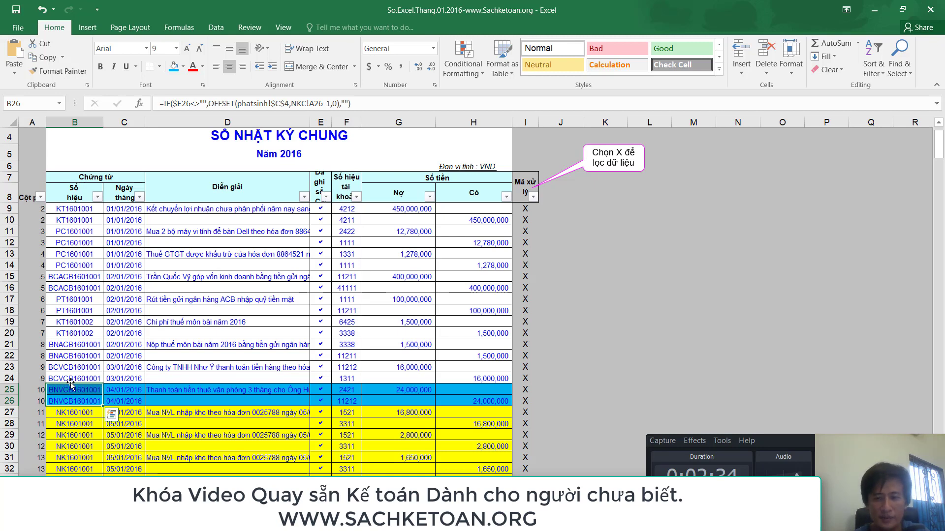
Step: Create a blank workbook from the 1.Phieu_nhap_kho window and enter "nợ 1561" in C9
{"action": "left_click", "coordinate": [531, 521]}
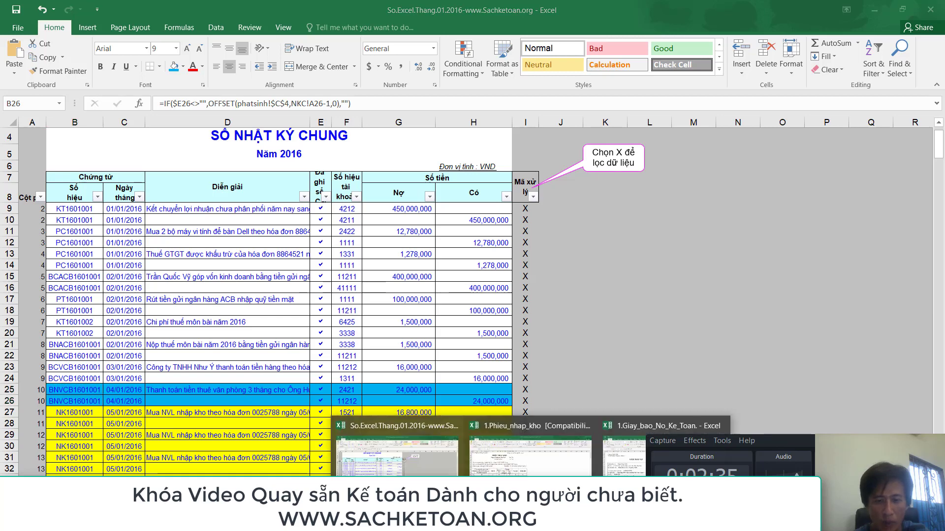
{"action": "left_click", "coordinate": [530, 453]}
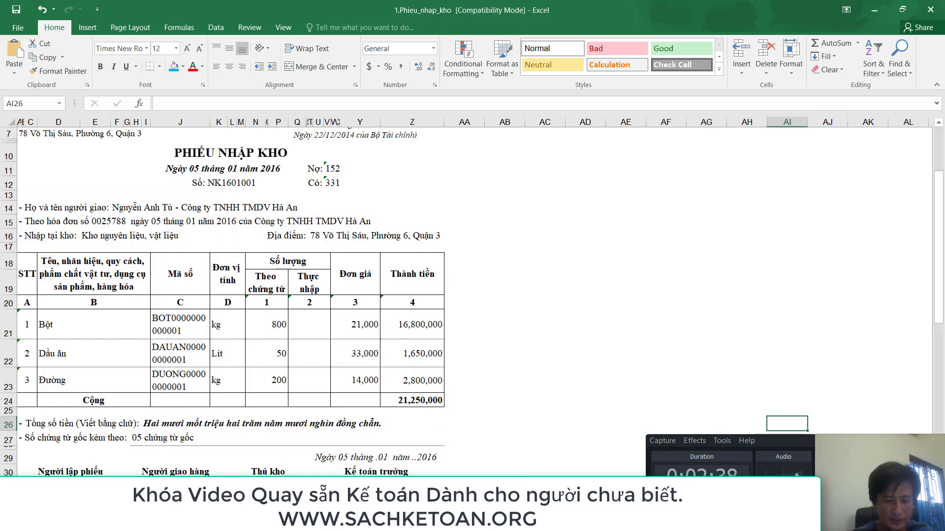
{"action": "key", "text": "ctrl+n"}
{"action": "scroll", "coordinate": [246, 318], "scroll_direction": "up", "scroll_amount": 4, "text": "ctrl"}
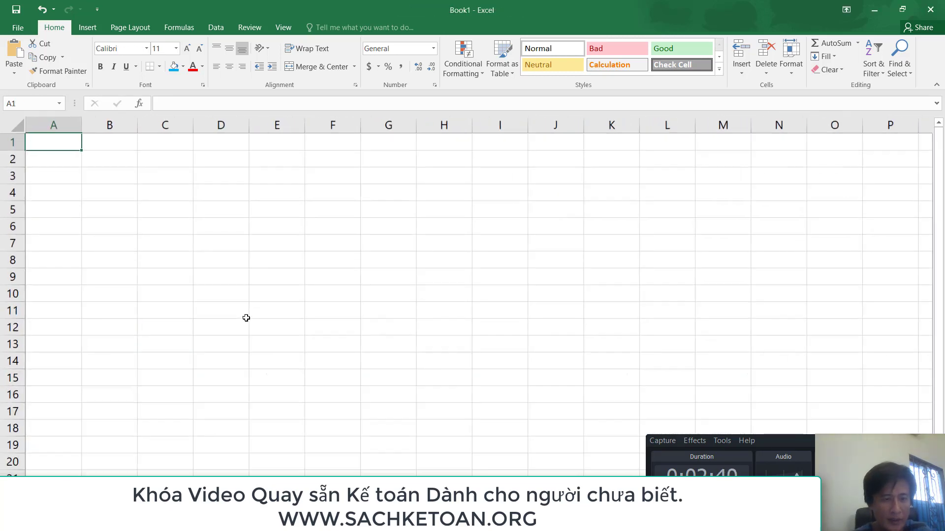
{"action": "left_click", "coordinate": [188, 282]}
{"action": "type", "text": "nợ"}
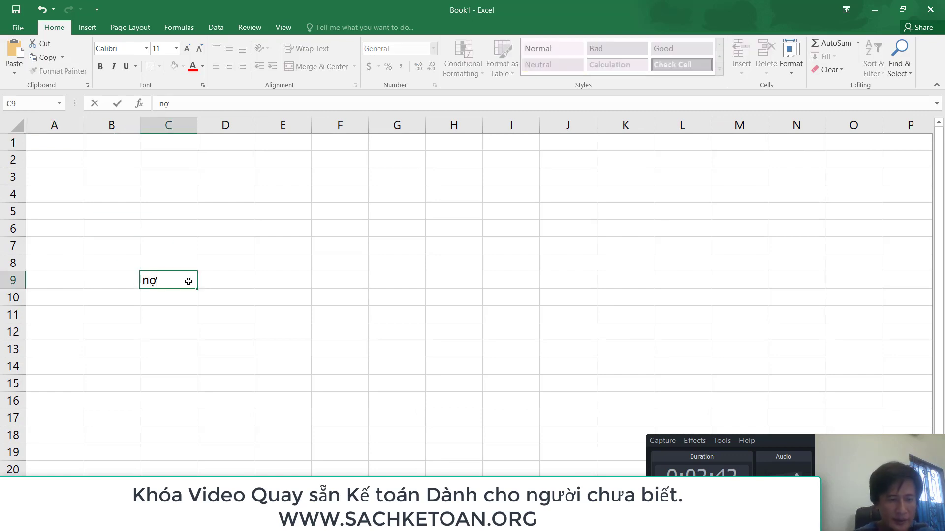
{"action": "type", "text": " 1561"}
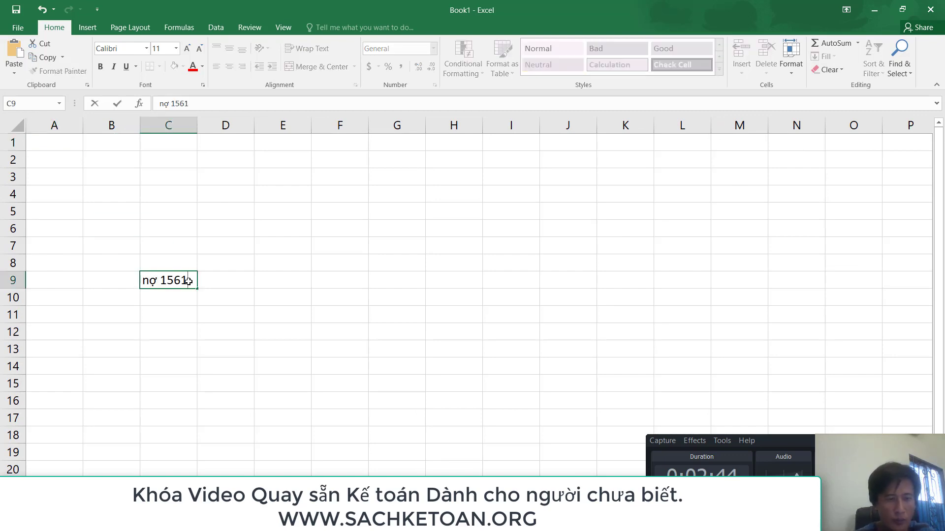
{"action": "key", "text": "Return"}
Step: Enter the remaining account labels "nơ 1331" in C10 and "Có 1111" in C11
{"action": "type", "text": "nơ"}
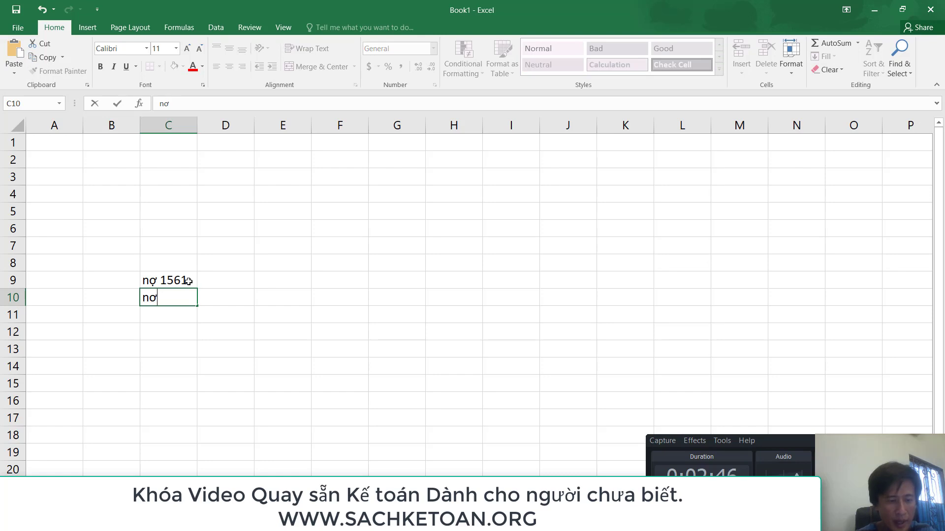
{"action": "type", "text": " 113"}
{"action": "key", "text": "BackSpace"}
{"action": "key", "text": "BackSpace"}
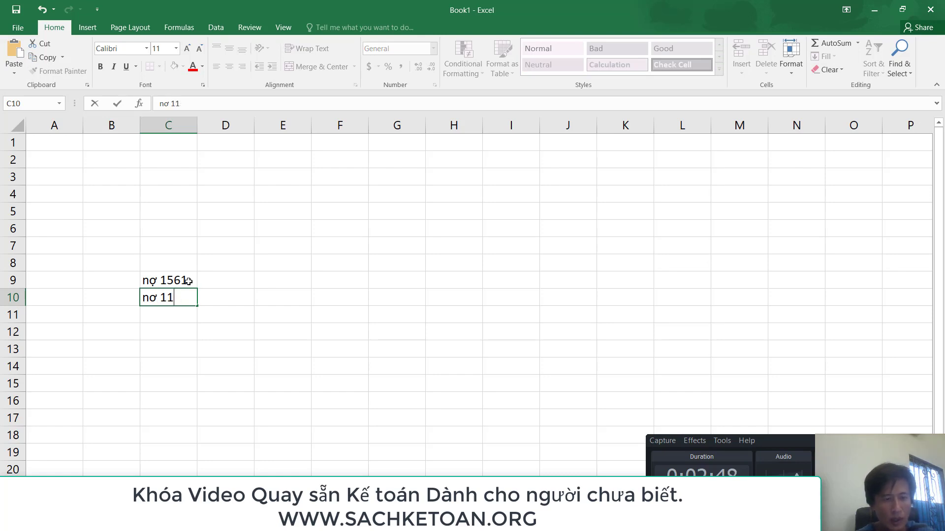
{"action": "type", "text": "331"}
{"action": "key", "text": "Return"}
{"action": "type", "text": "Co "}
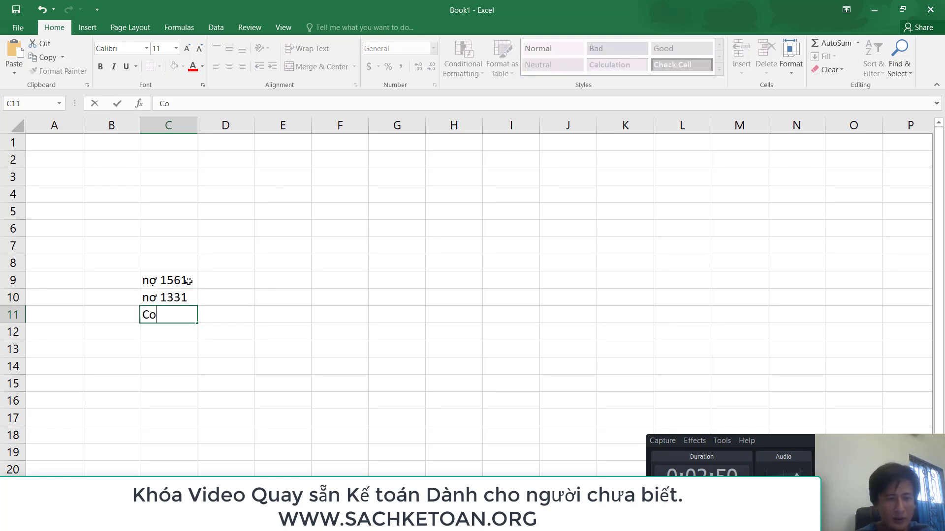
{"action": "type", "text": "1111"}
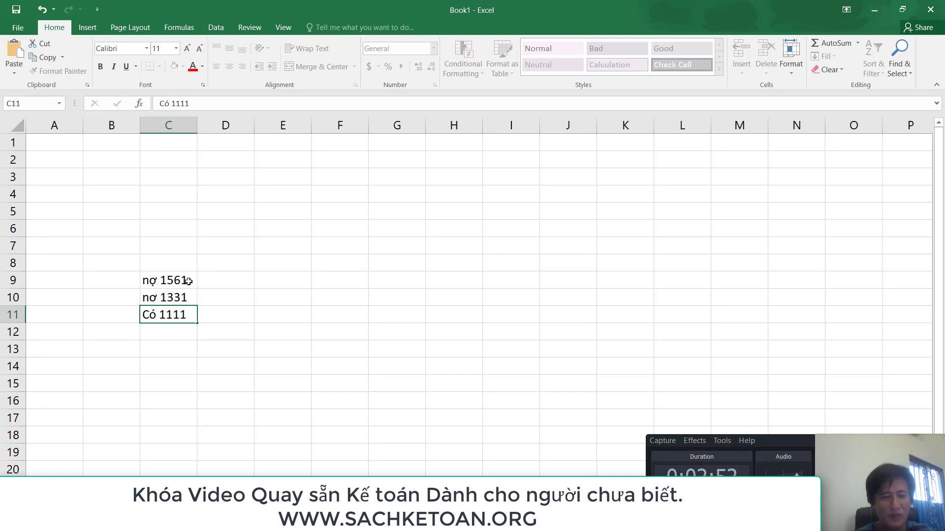
{"action": "key", "text": "Return"}
Step: Enter the amount 1000000 in D9 and calculate 10% of it in D10 with a formula
{"action": "left_click", "coordinate": [232, 279]}
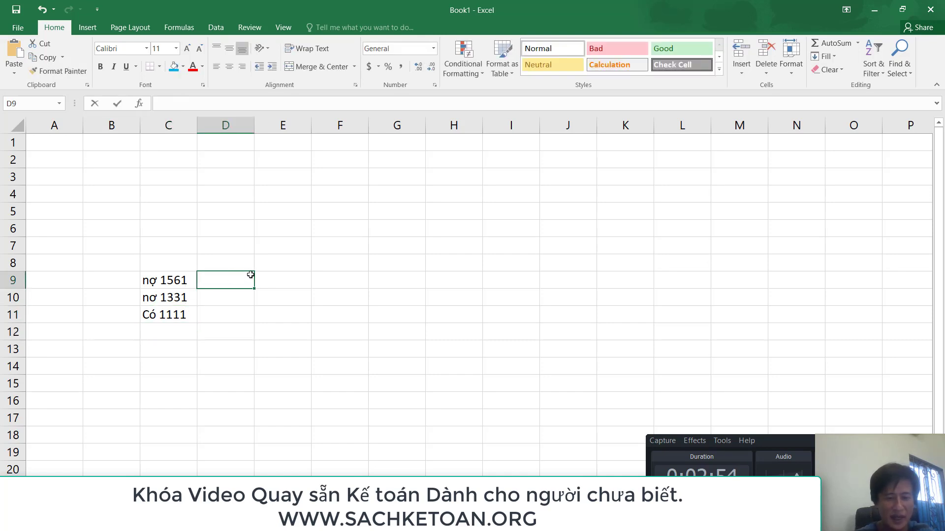
{"action": "type", "text": "1000000"}
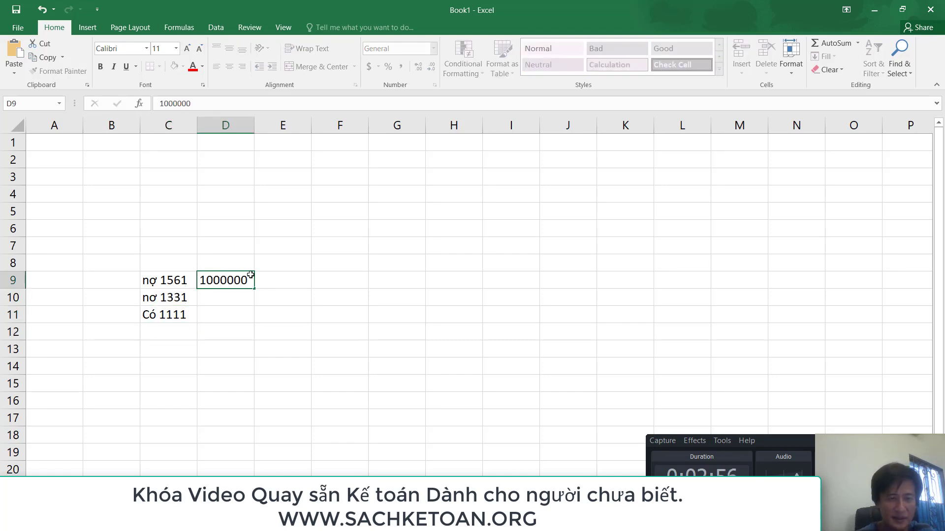
{"action": "key", "text": "Return"}
{"action": "type", "text": "="}
{"action": "left_click", "coordinate": [251, 276]}
{"action": "type", "text": "*10"}
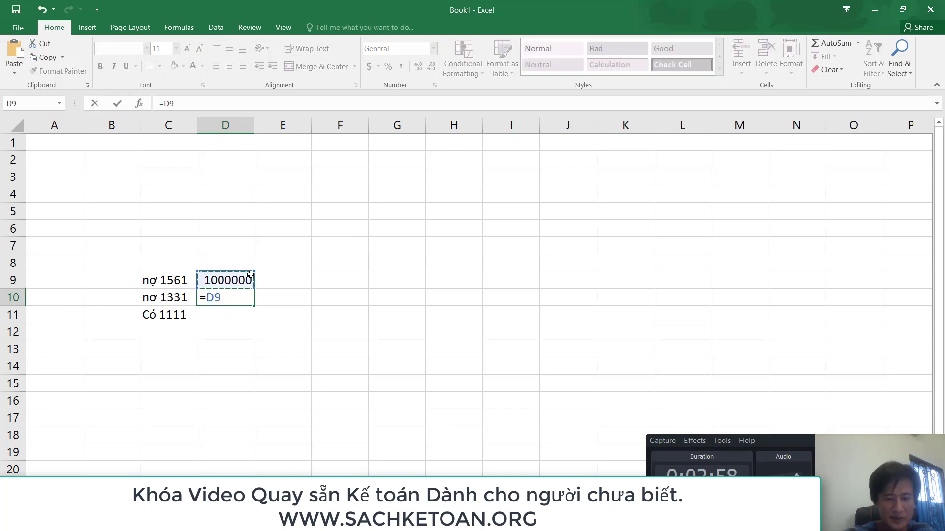
{"action": "type", "text": "%"}
{"action": "key", "text": "Return"}
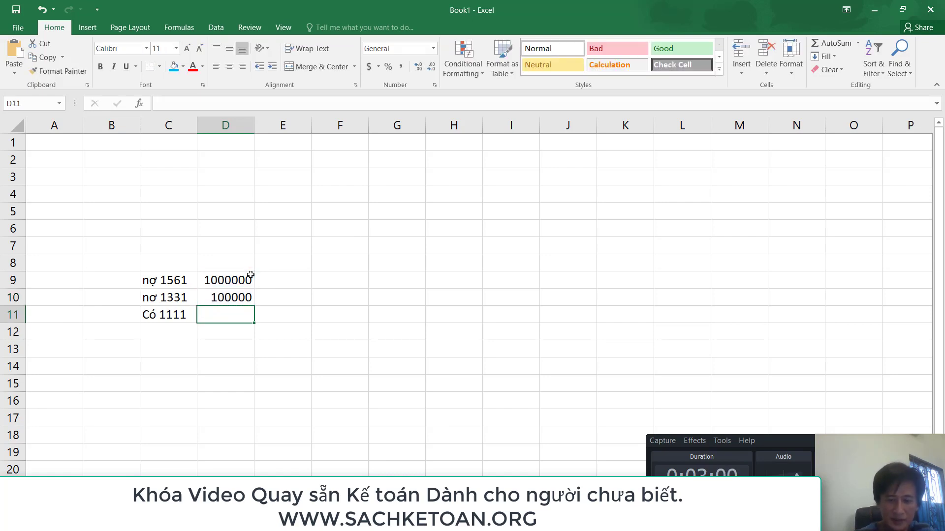
Step: Add the amounts in D10 and D9 with a formula in D11
{"action": "type", "text": "="}
{"action": "key", "text": "Up"}
{"action": "type", "text": "+"}
{"action": "key", "text": "Up"}
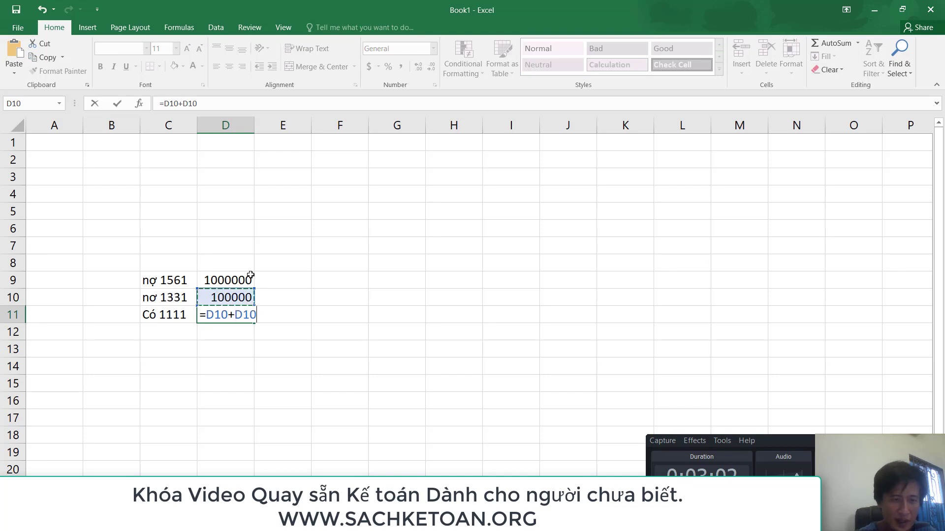
{"action": "key", "text": "Up"}
{"action": "key", "text": "Up"}
{"action": "key", "text": "Down"}
{"action": "key", "text": "Return"}
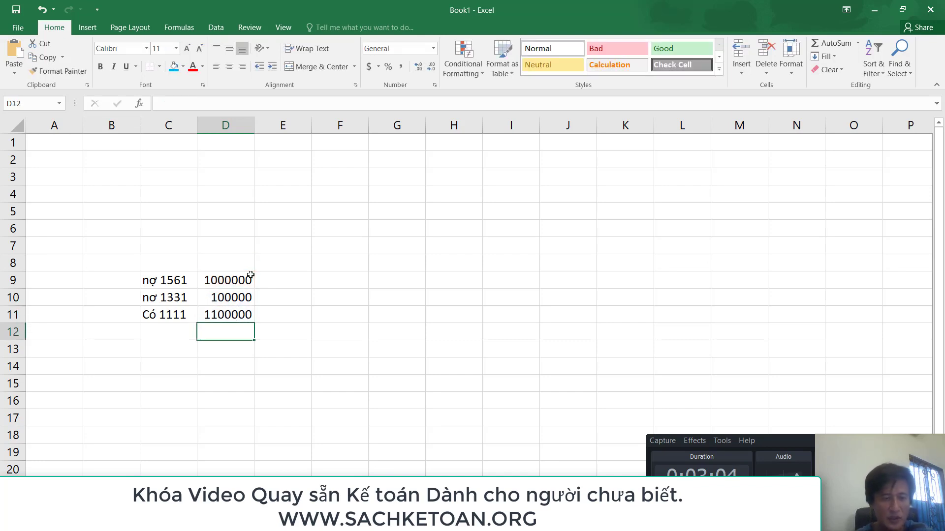
Step: Format column D with thousands separators and no decimal places
{"action": "left_click", "coordinate": [227, 127]}
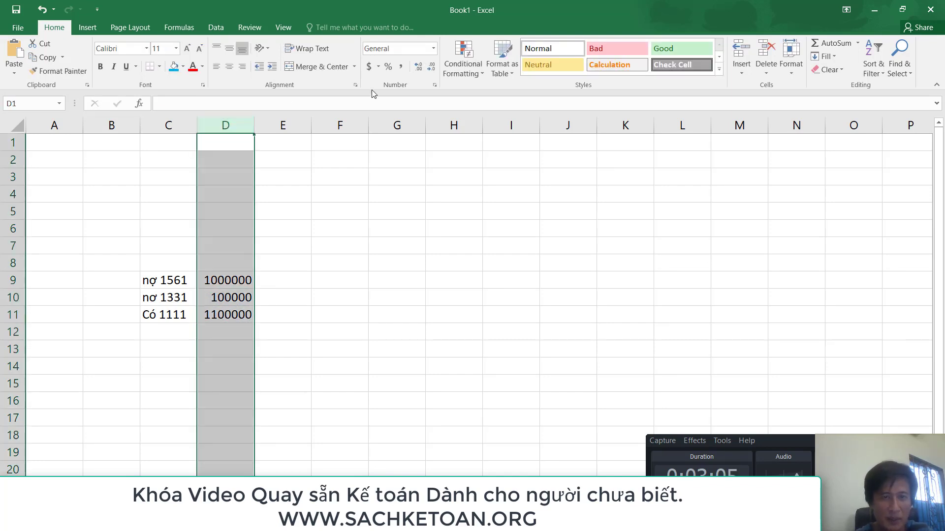
{"action": "left_click", "coordinate": [402, 67]}
{"action": "left_click", "coordinate": [431, 66]}
{"action": "left_click", "coordinate": [431, 66]}
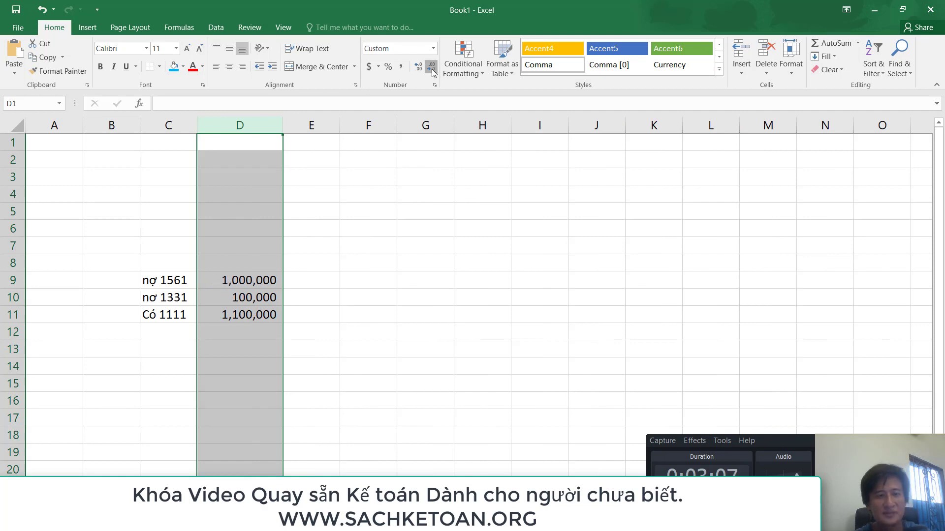
{"action": "left_click", "coordinate": [388, 257]}
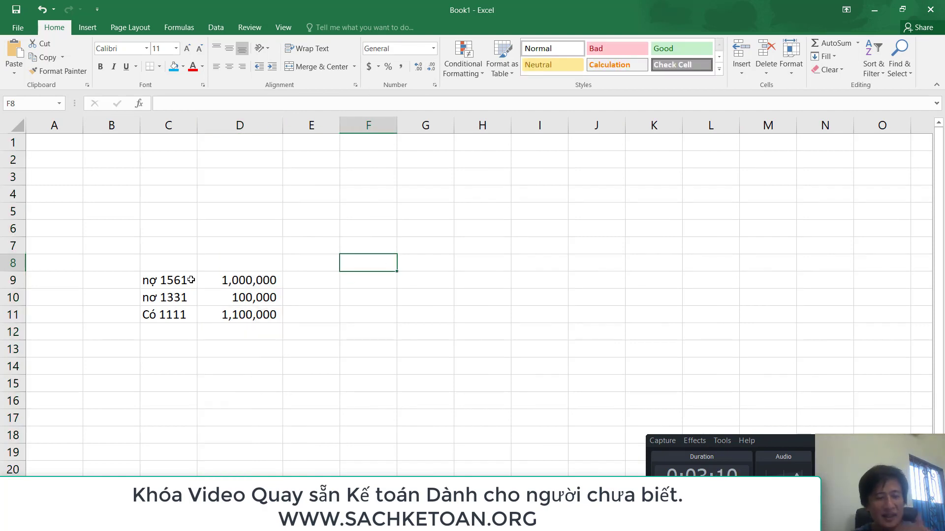
Step: Review the sample entry in C9:D11 and return to the So.Excel.Thang.01.2016 journal workbook
{"action": "key", "text": "alt+Tab"}
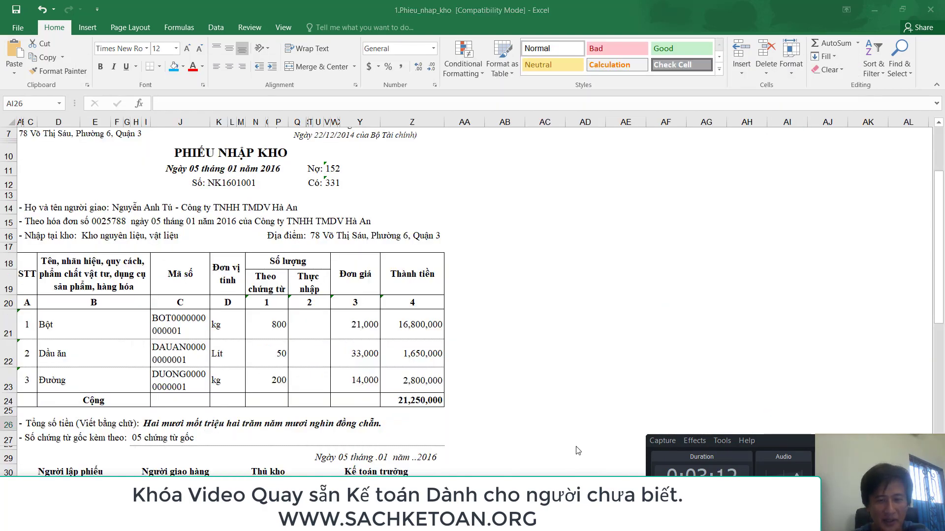
{"action": "key", "text": "alt+Tab"}
{"action": "left_click_drag", "start_coordinate": [182, 283], "coordinate": [280, 316]}
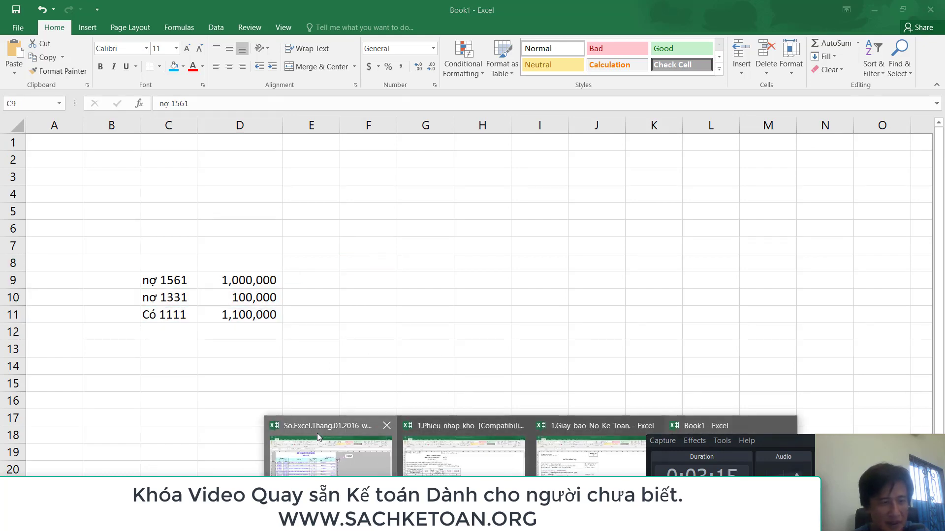
{"action": "left_click", "coordinate": [316, 433]}
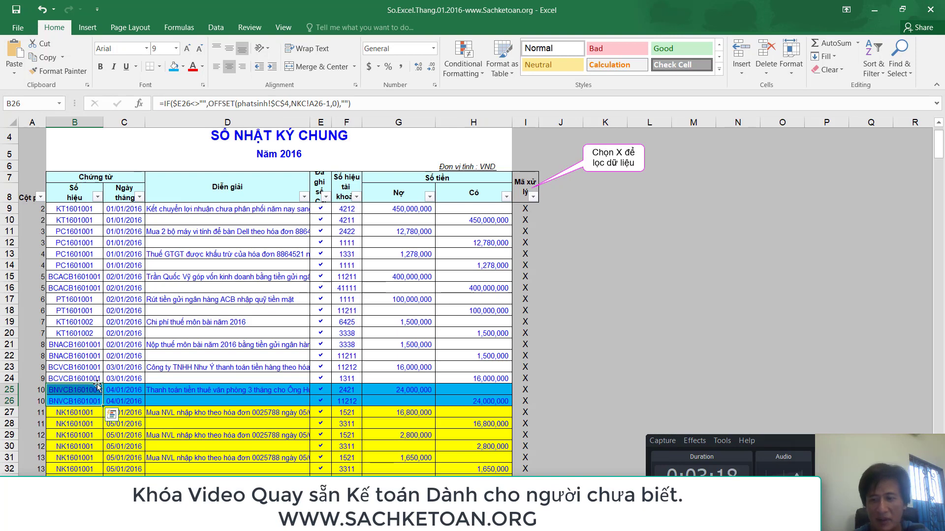
Step: Compare the sample entry starting at C9 of Book1 with the So.Excel.Thang.01.2016 general journal and return to Book1
{"action": "key", "text": "alt+Tab"}
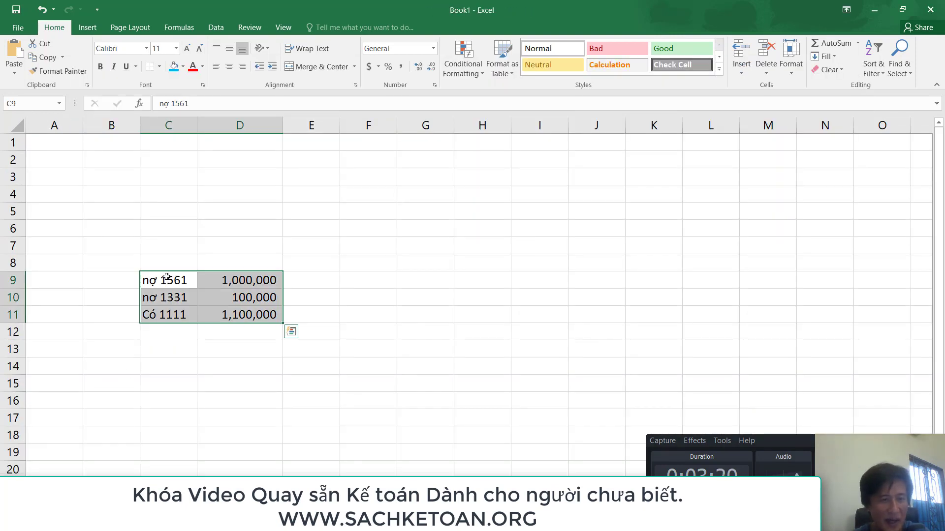
{"action": "left_click", "coordinate": [163, 280]}
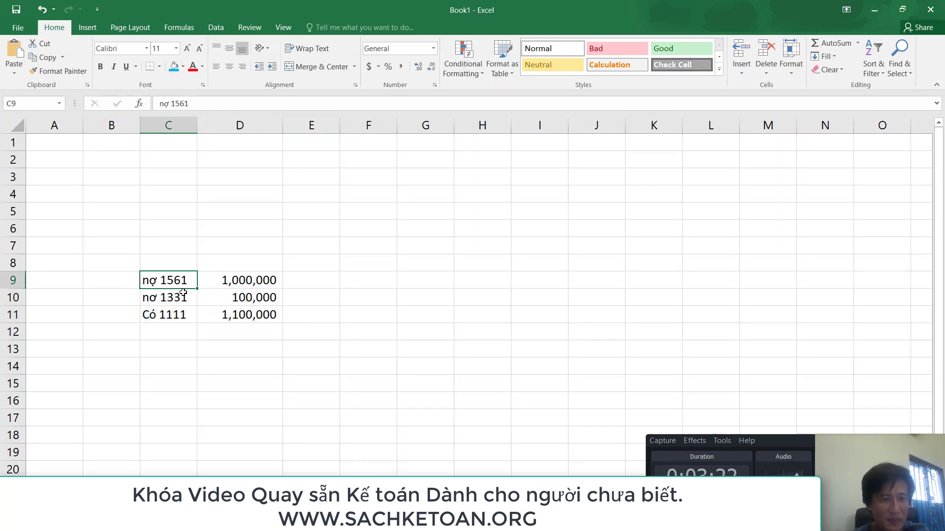
{"action": "left_click", "coordinate": [531, 522]}
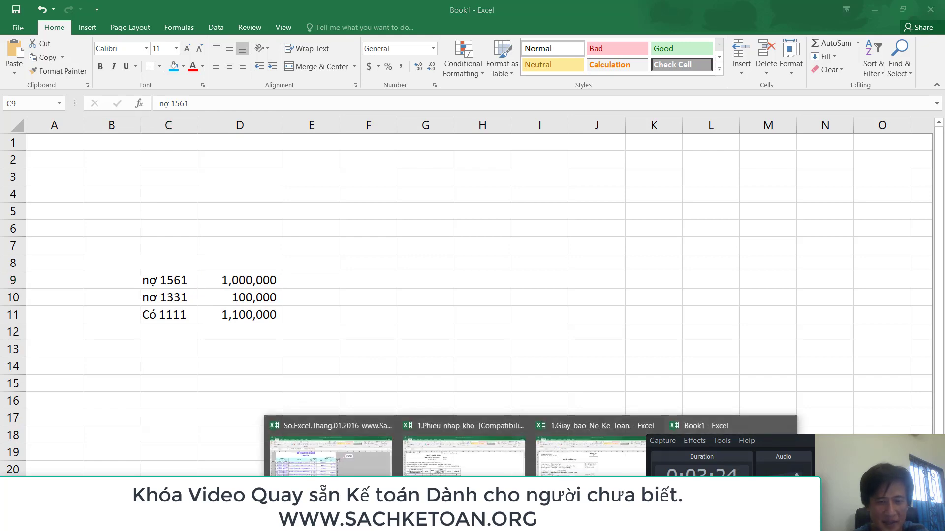
{"action": "left_click", "coordinate": [330, 453]}
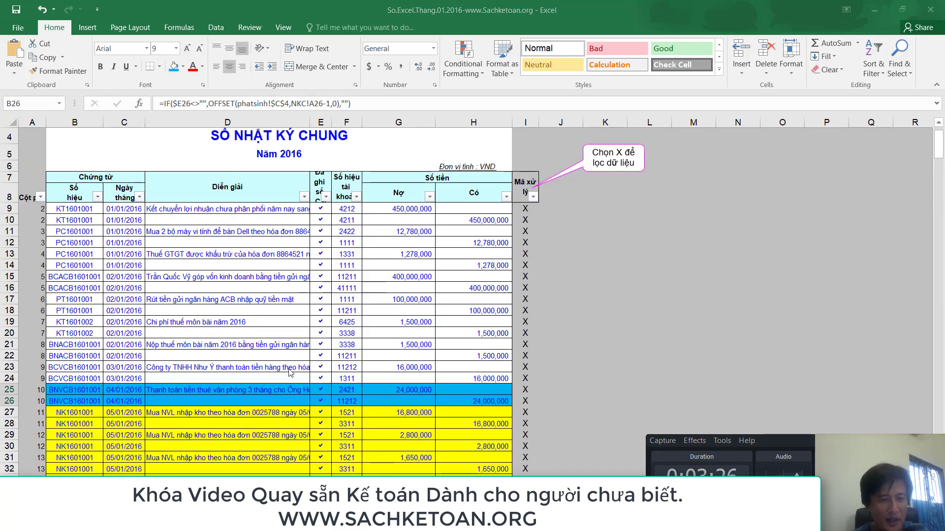
{"action": "key", "text": "alt+Tab"}
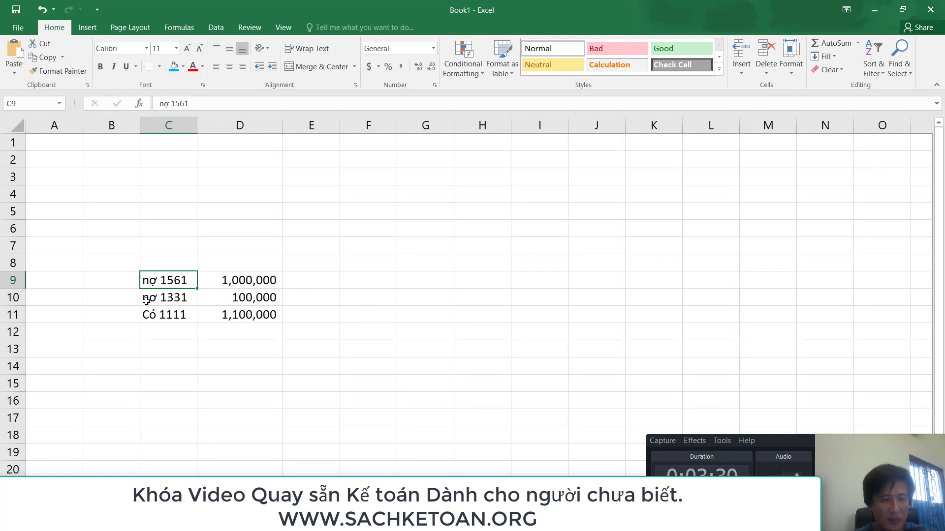
Step: Enter nơ 1561 in D14, co 1111 in E14 and the amount 10000000 in F14
{"action": "left_click", "coordinate": [236, 368]}
{"action": "type", "text": "o"}
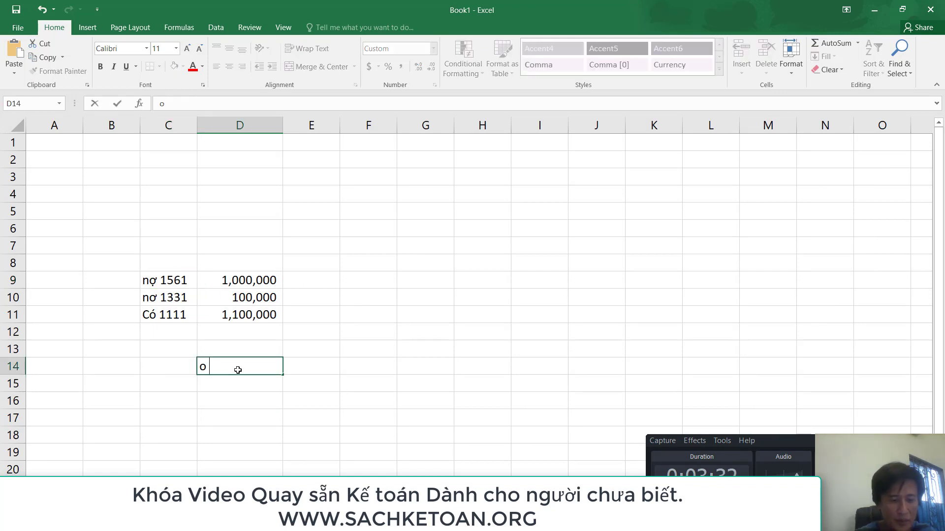
{"action": "type", "text": " 1561"}
{"action": "key", "text": "BackSpace"}
{"action": "key", "text": "BackSpace"}
{"action": "key", "text": "BackSpace"}
{"action": "key", "text": "BackSpace"}
{"action": "key", "text": "BackSpace"}
{"action": "key", "text": "BackSpace"}
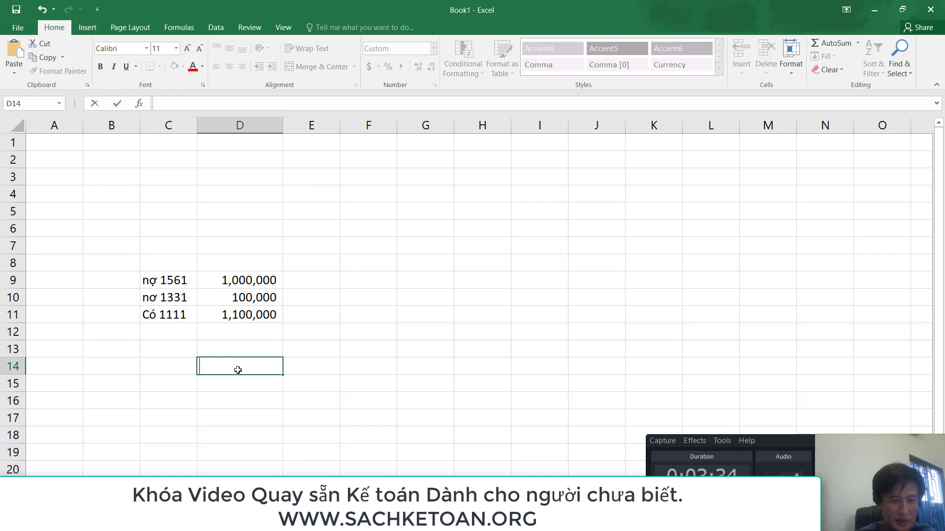
{"action": "type", "text": "nơ 1561"}
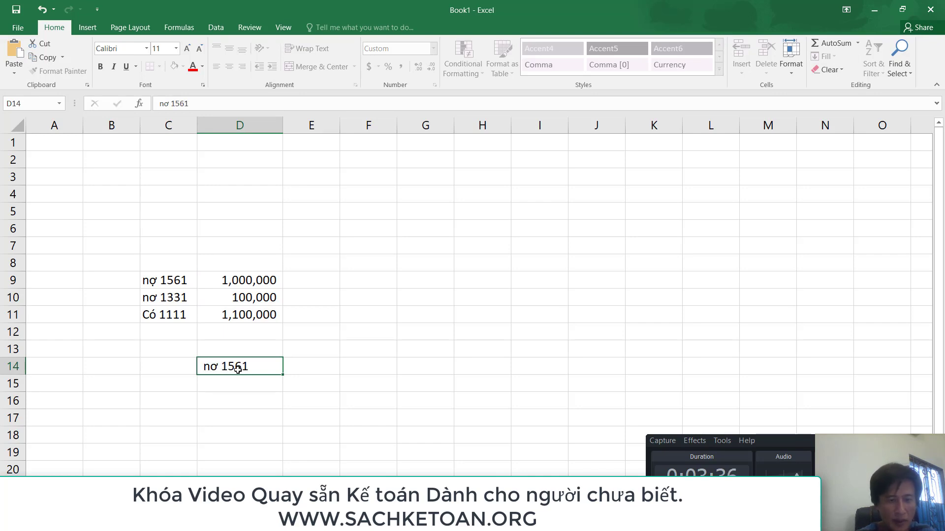
{"action": "key", "text": "Tab"}
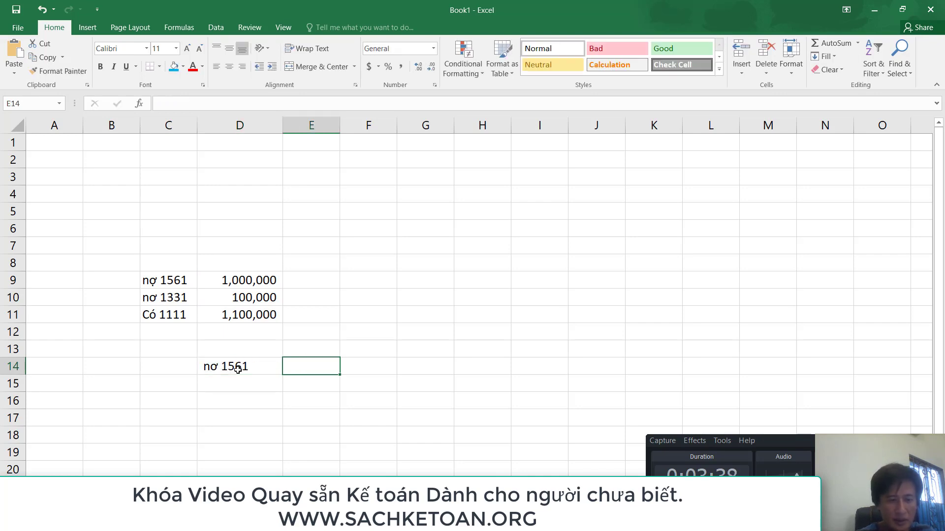
{"action": "type", "text": "co 1111"}
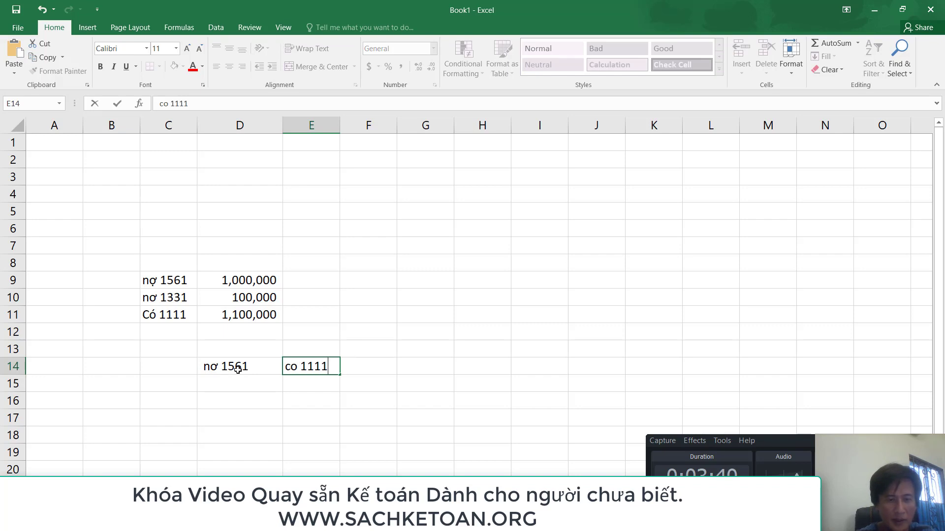
{"action": "key", "text": "Tab"}
{"action": "type", "text": "1"}
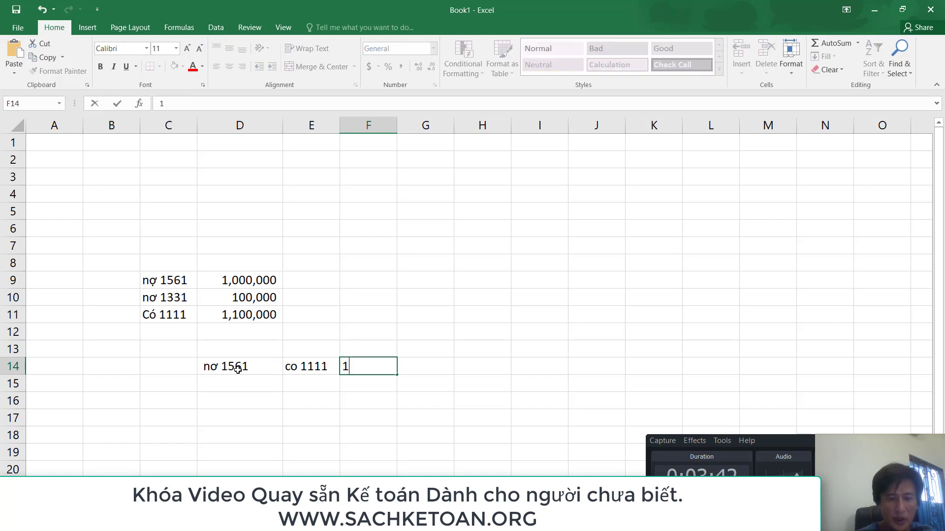
{"action": "type", "text": "0000000"}
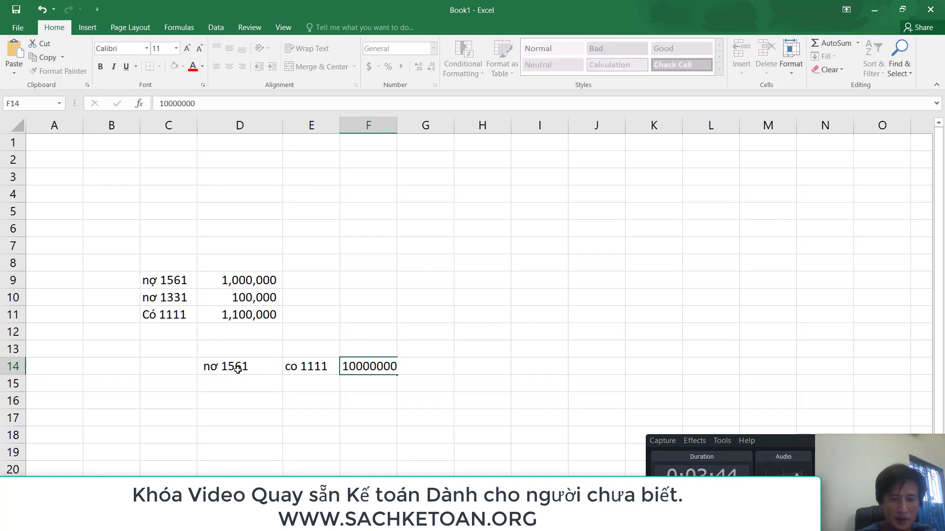
{"action": "key", "text": "Return"}
Step: Format F14:F15 with thousands separators and no decimal places
{"action": "key", "text": "Up"}
{"action": "key", "text": "shift+Down"}
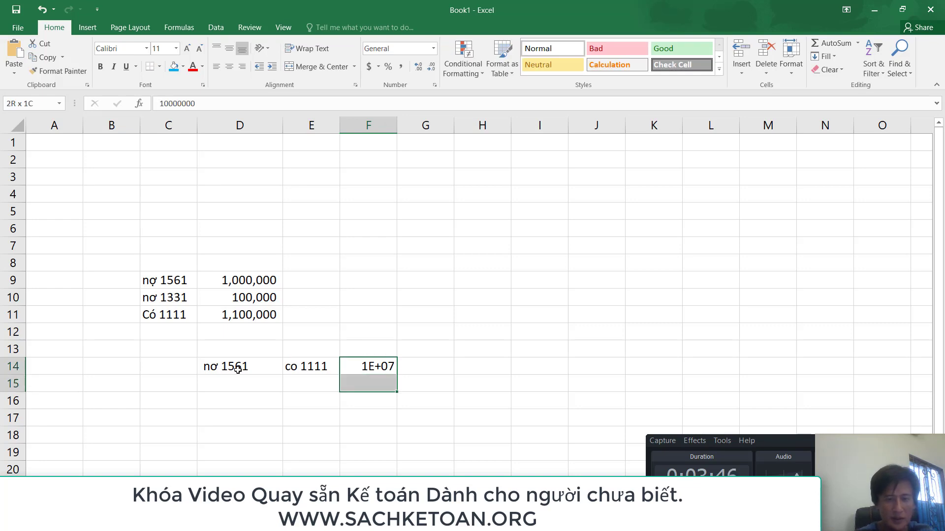
{"action": "left_click", "coordinate": [402, 69]}
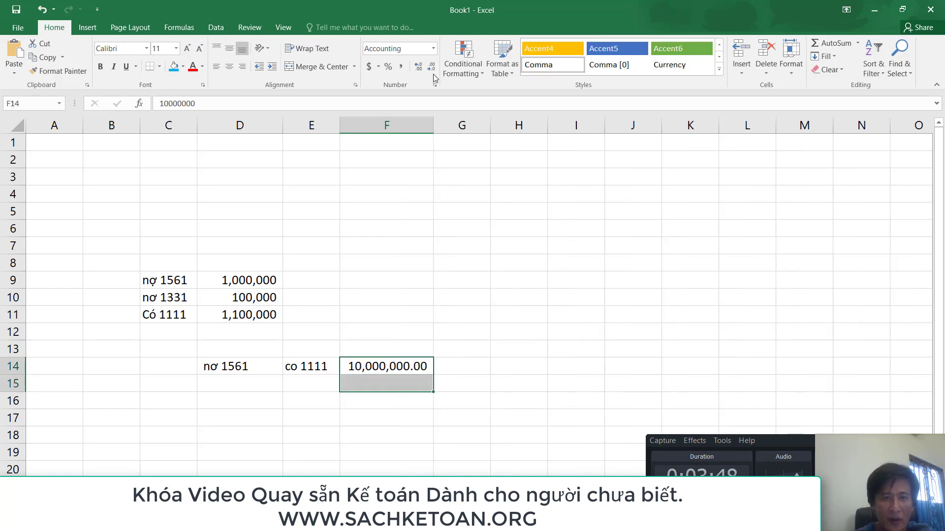
{"action": "left_click", "coordinate": [431, 66]}
{"action": "left_click", "coordinate": [431, 66]}
Step: Correct the amount in F14 to 1,000,000
{"action": "double_click", "coordinate": [401, 366]}
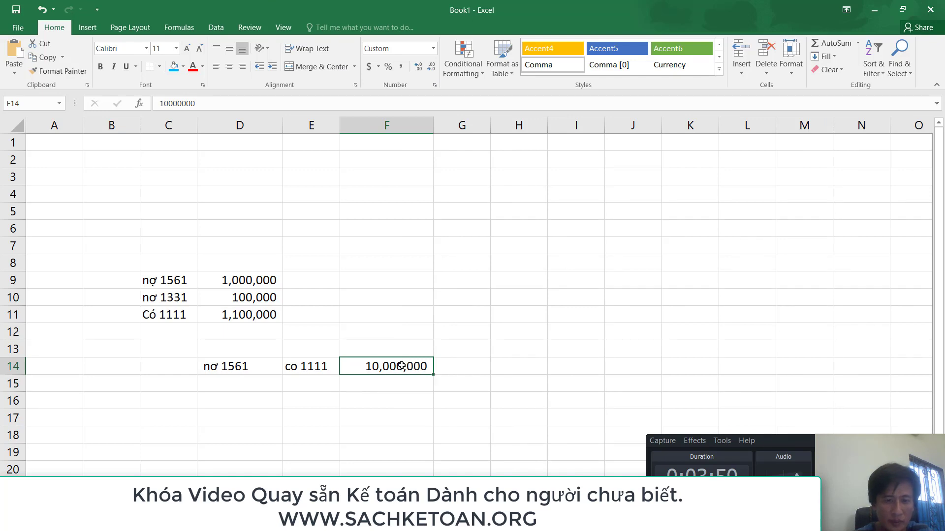
{"action": "key", "text": "BackSpace"}
{"action": "key", "text": "Return"}
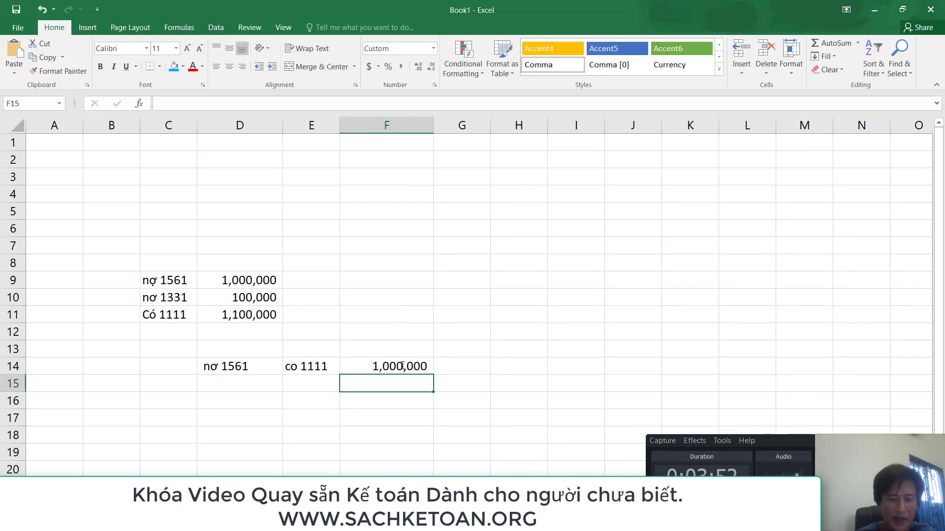
Step: Enter no 133 in D15, co 1111 in E15 and the amount 100000 in F15
{"action": "key", "text": "Left"}
{"action": "key", "text": "Left"}
{"action": "type", "text": "no "}
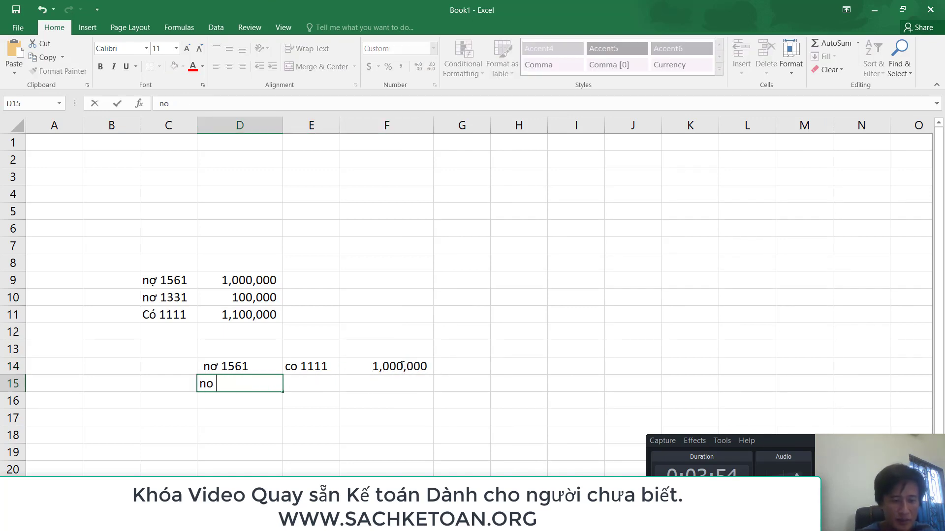
{"action": "type", "text": "133"}
{"action": "key", "text": "Right"}
{"action": "type", "text": "co 1"}
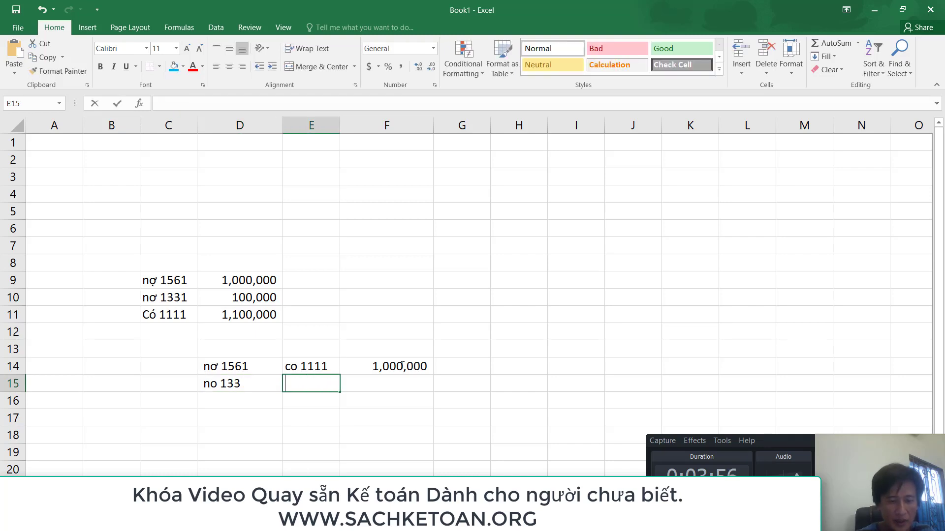
{"action": "type", "text": "111"}
{"action": "key", "text": "Right"}
{"action": "type", "text": "1"}
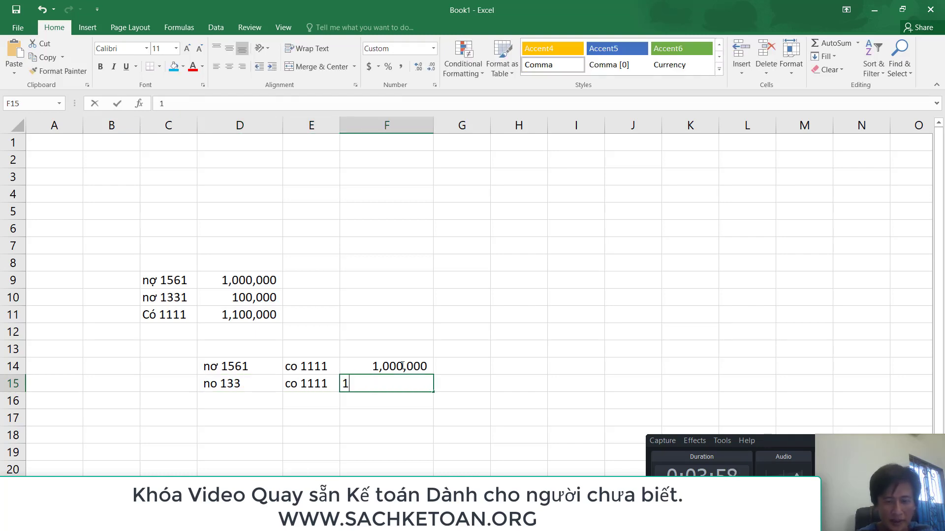
{"action": "type", "text": "00000"}
{"action": "key", "text": "Return"}
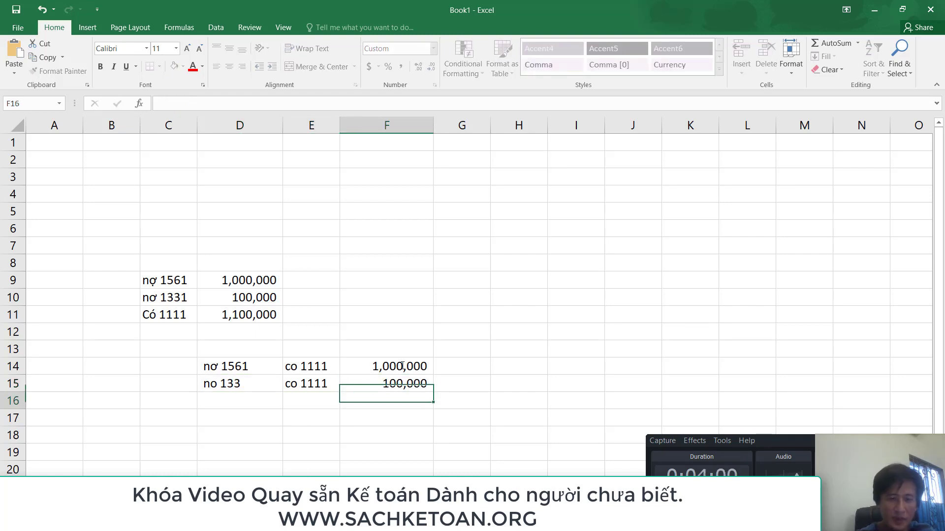
Step: Enter the voucher number PNHH2201 in C14 and widen column C to fit it
{"action": "left_click", "coordinate": [148, 368]}
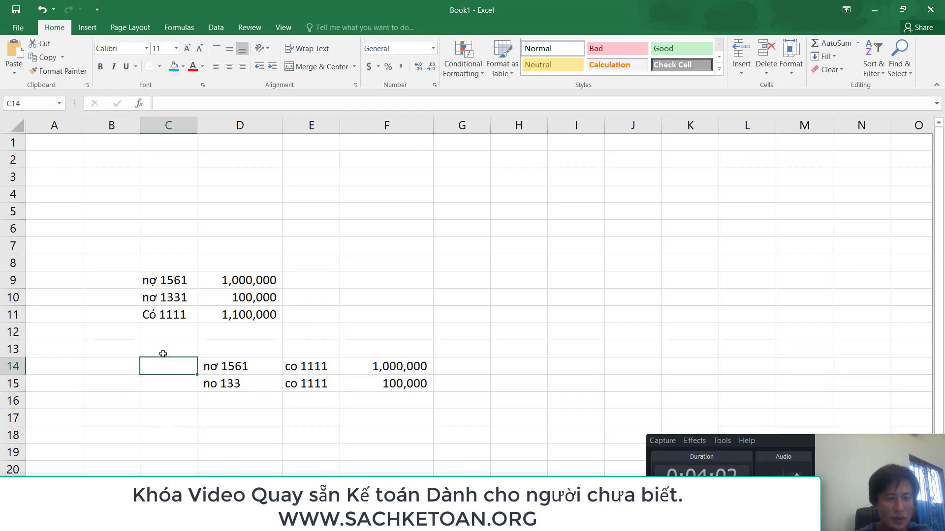
{"action": "key", "text": "ctrl+Tab"}
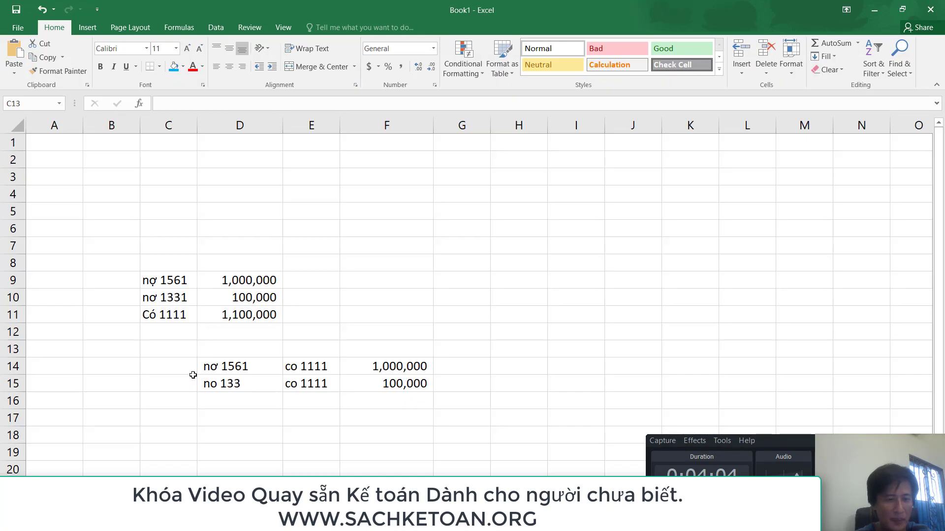
{"action": "key", "text": "ctrl+Tab"}
{"action": "left_click", "coordinate": [178, 364]}
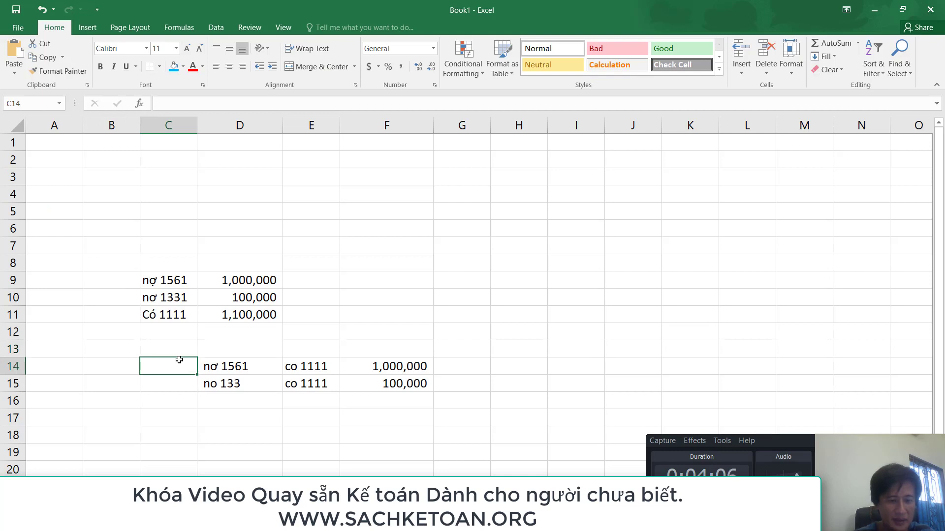
{"action": "key", "text": "ctrl+Tab"}
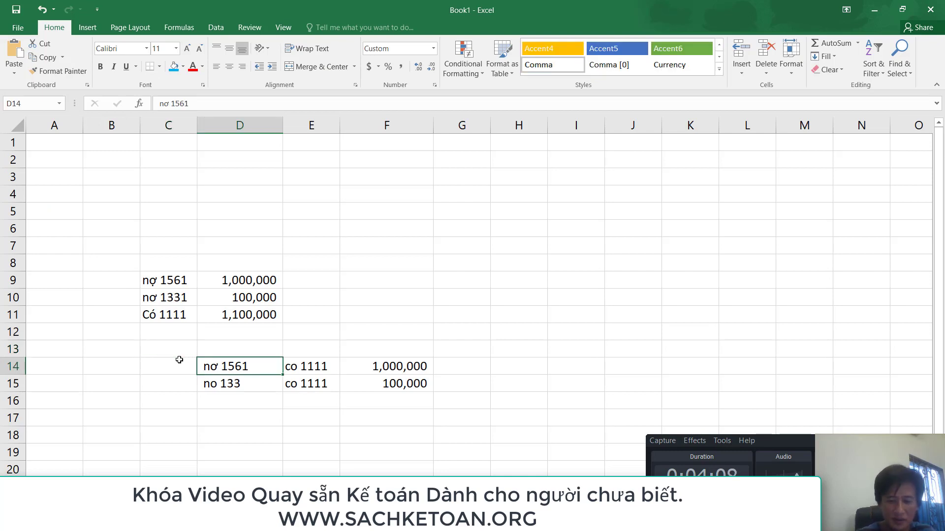
{"action": "key", "text": "ctrl+Tab"}
{"action": "type", "text": "PNHH"}
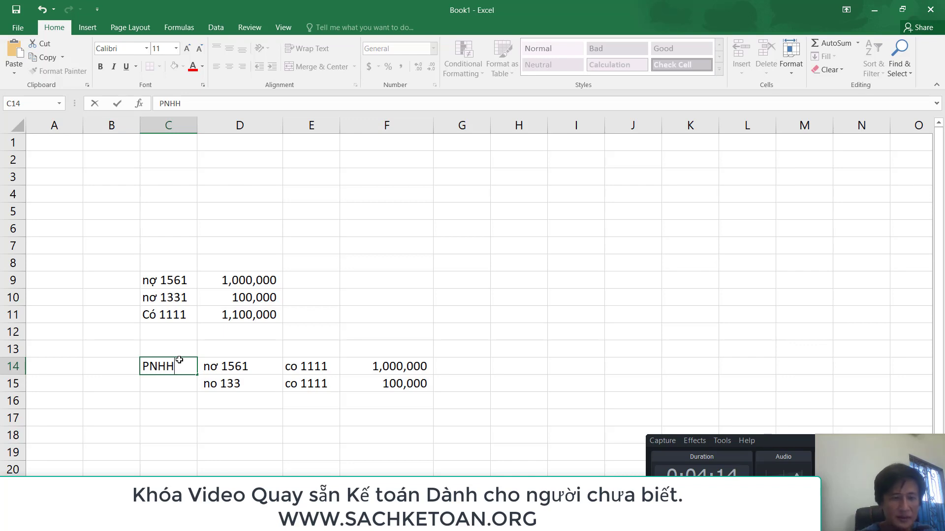
{"action": "type", "text": "22"}
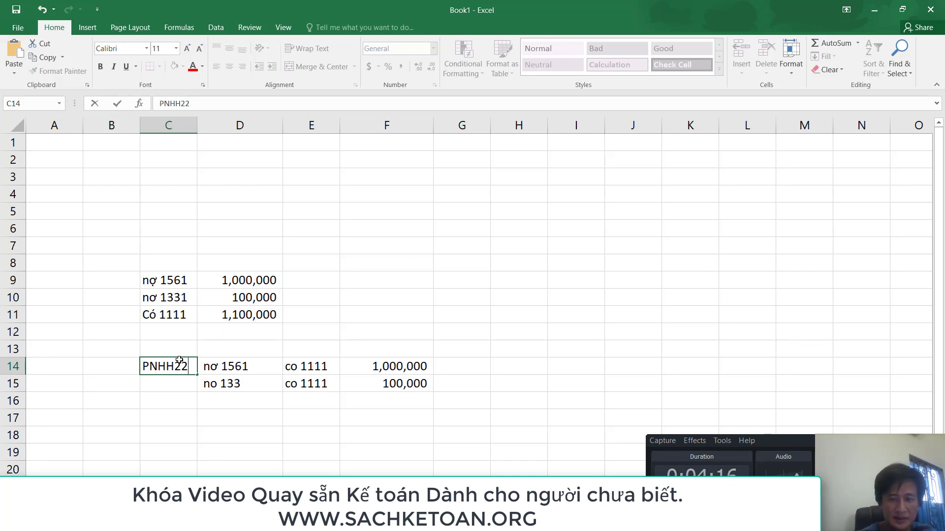
{"action": "type", "text": "01"}
{"action": "key", "text": "Return"}
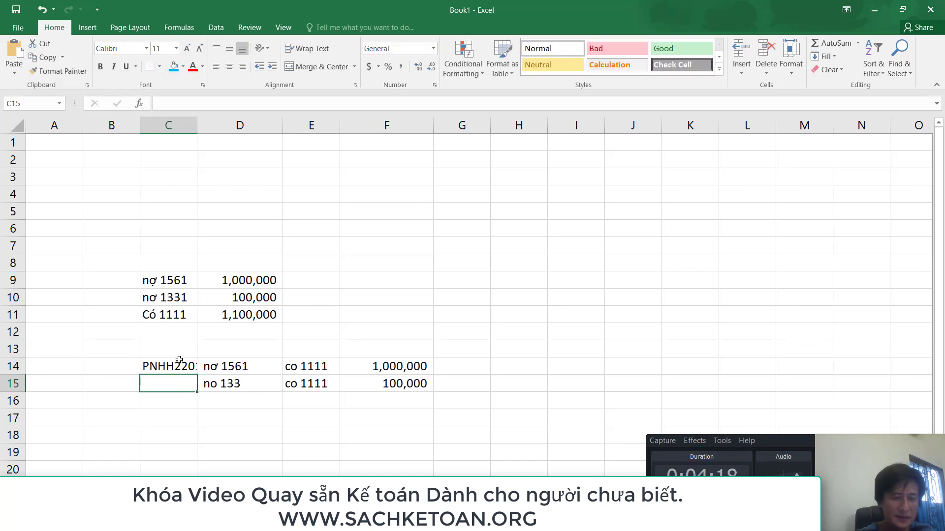
{"action": "double_click", "coordinate": [194, 122]}
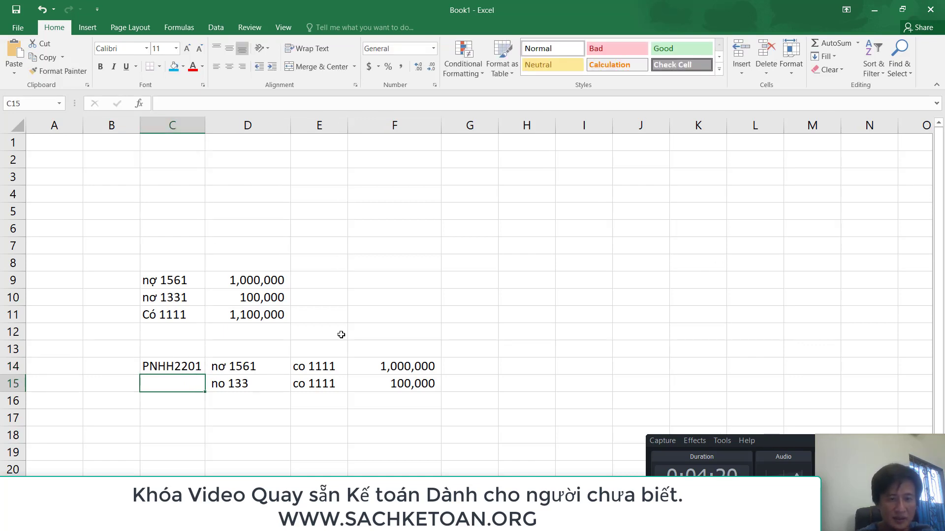
Step: Enter the voucher number PC2201 in C15 for the second entry
{"action": "left_click", "coordinate": [285, 382]}
{"action": "left_click", "coordinate": [296, 383]}
{"action": "left_click", "coordinate": [192, 380]}
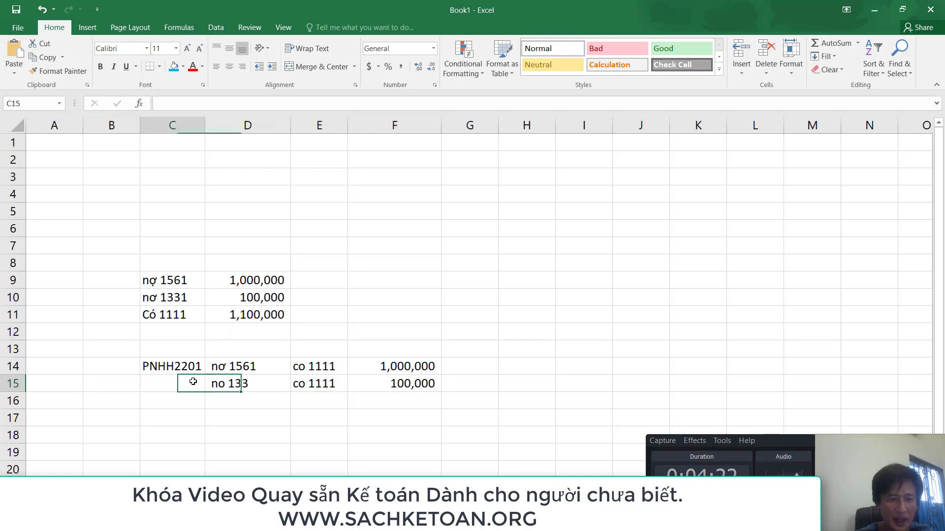
{"action": "type", "text": "PC"}
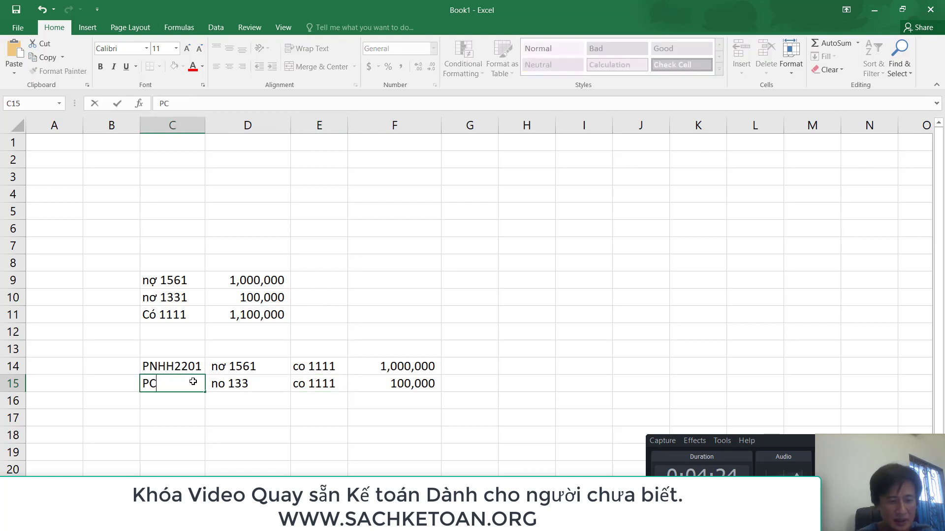
{"action": "type", "text": "2200"}
{"action": "key", "text": "BackSpace"}
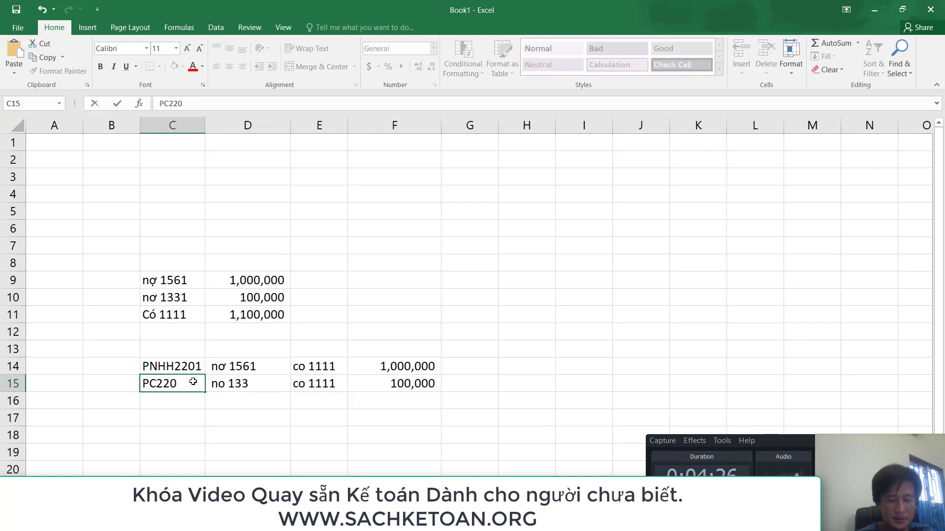
{"action": "key", "text": "Return"}
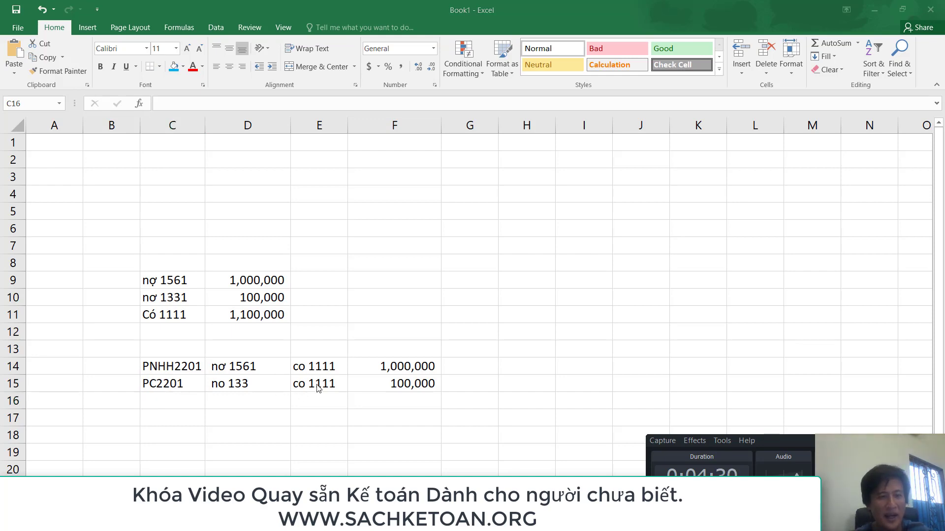
Step: Review the voucher number column B of the general journal and switch to the 1.Phieu_nhap_kho workbook
{"action": "key", "text": "alt+Tab"}
{"action": "left_click", "coordinate": [74, 122]}
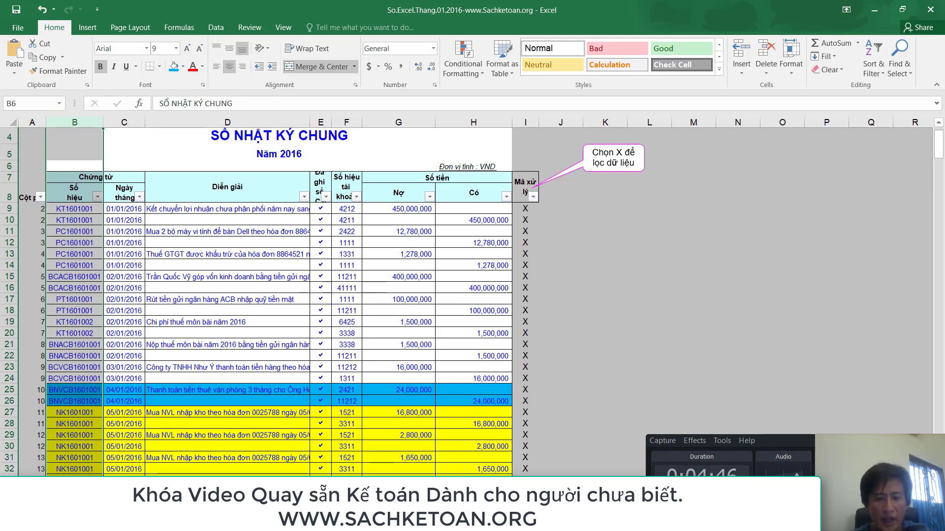
{"action": "left_click", "coordinate": [732, 473]}
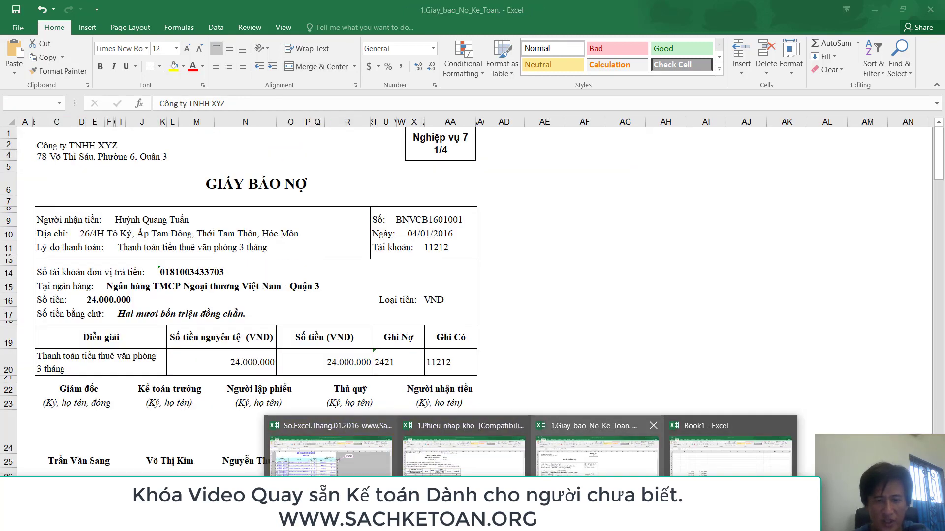
{"action": "left_click", "coordinate": [477, 463]}
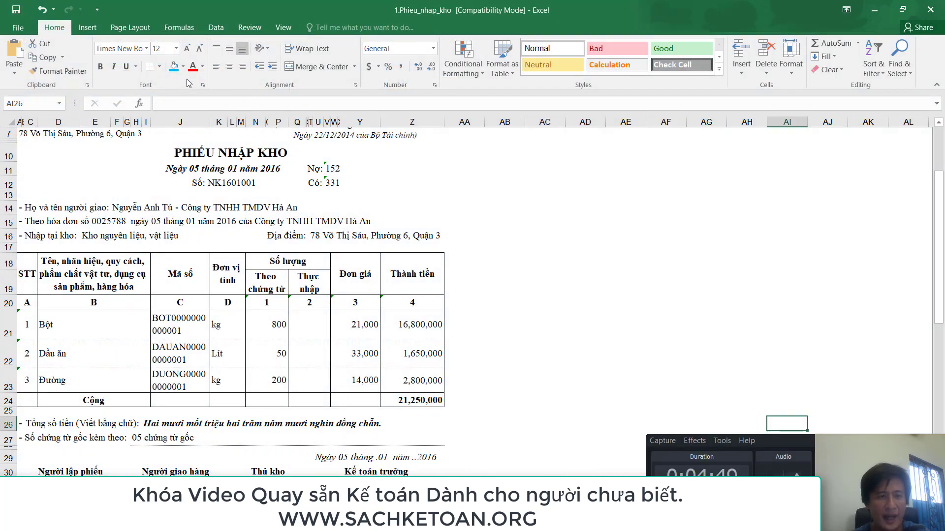
Step: Fill the date, voucher number and Nợ/Có account lines in rows 11–12 of the warehouse receipt with blue
{"action": "left_click", "coordinate": [217, 152]}
{"action": "left_click_drag", "start_coordinate": [330, 169], "coordinate": [364, 184]}
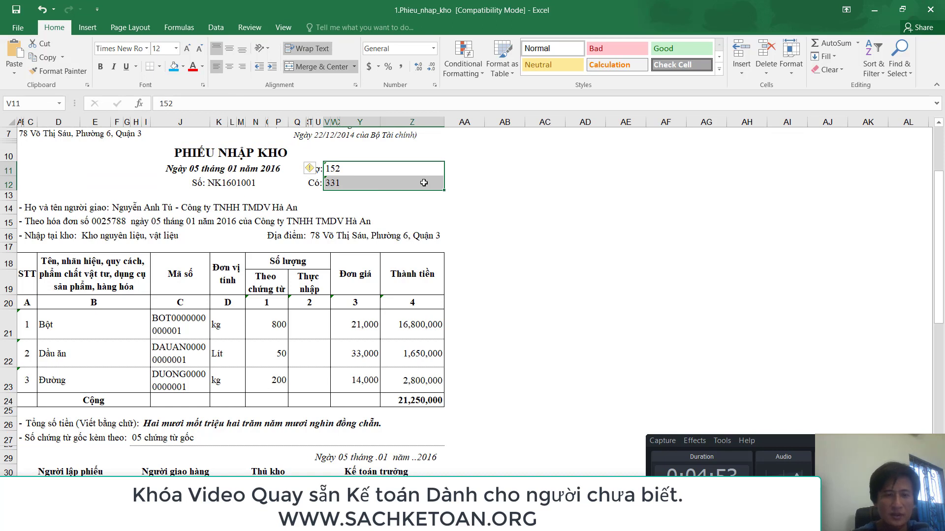
{"action": "key", "text": "ctrl+z"}
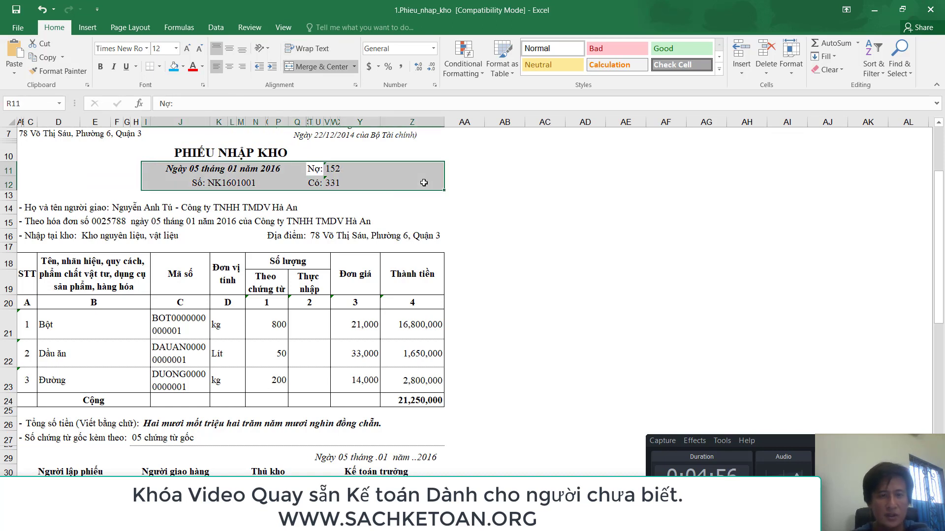
{"action": "left_click_drag", "start_coordinate": [310, 167], "coordinate": [350, 183]}
{"action": "left_click", "coordinate": [174, 66]}
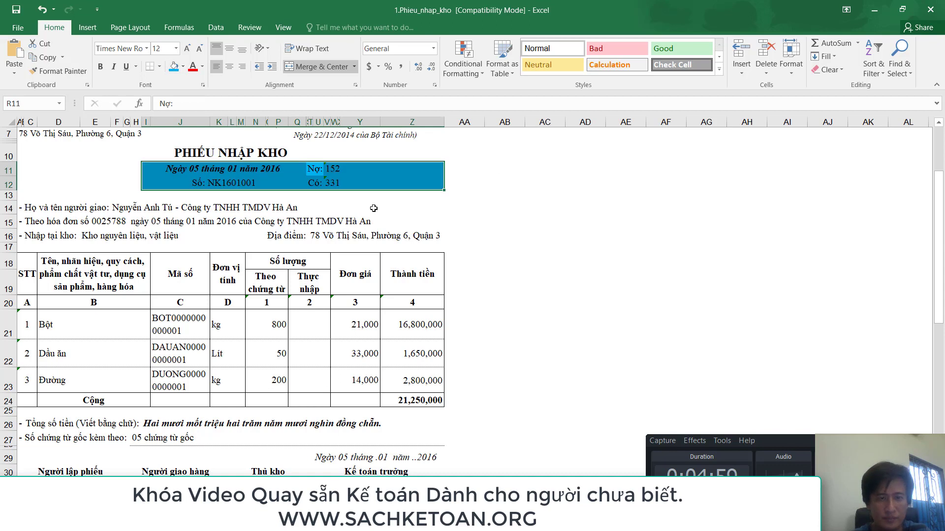
{"action": "left_click", "coordinate": [603, 199]}
{"action": "left_click", "coordinate": [318, 169]}
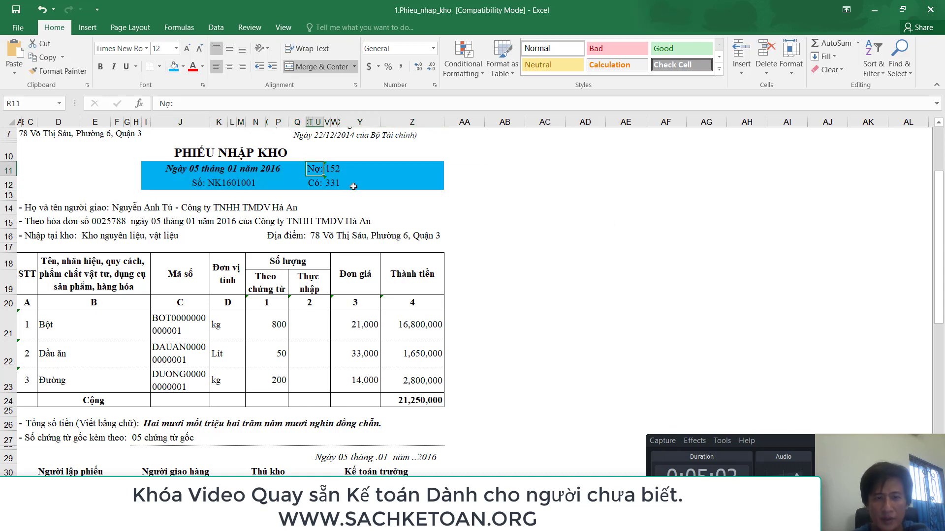
{"action": "left_click", "coordinate": [354, 187]}
{"action": "left_click", "coordinate": [204, 181]}
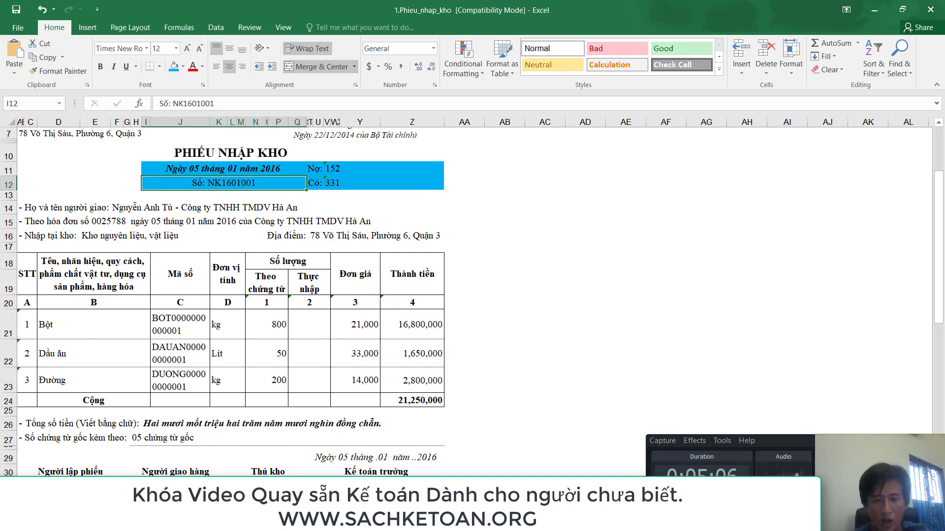
Step: Switch to the So.Excel.Thang.01.2016 general journal and examine the KT, PC and BCACB voucher numbers in column B
{"action": "left_click", "coordinate": [295, 448]}
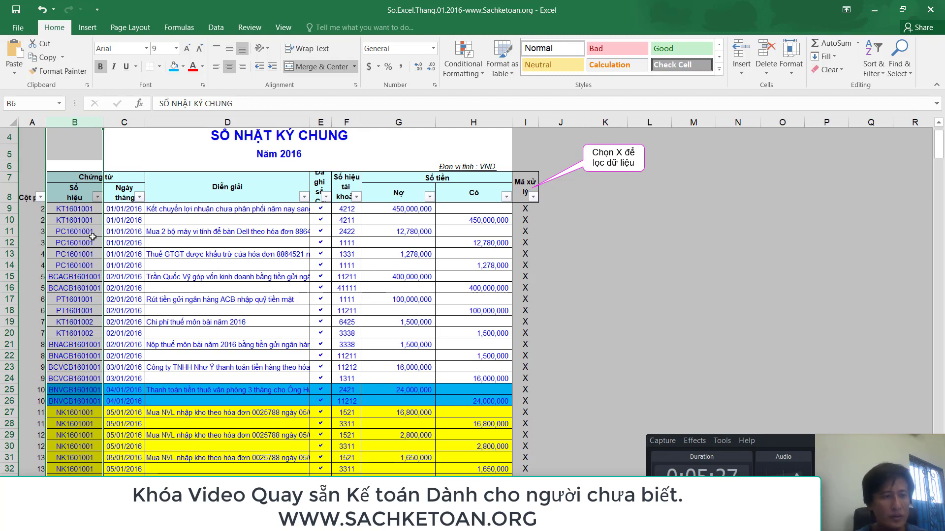
{"action": "left_click", "coordinate": [79, 209]}
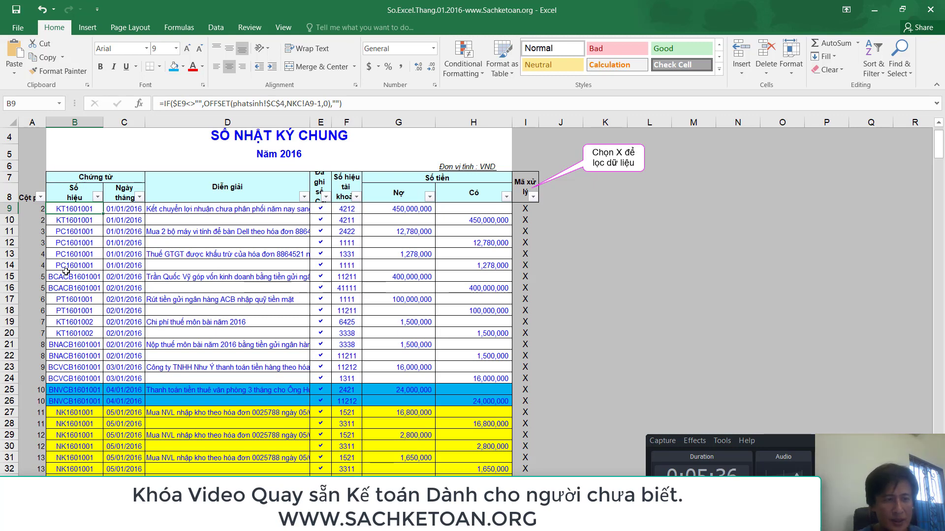
{"action": "left_click", "coordinate": [73, 231]}
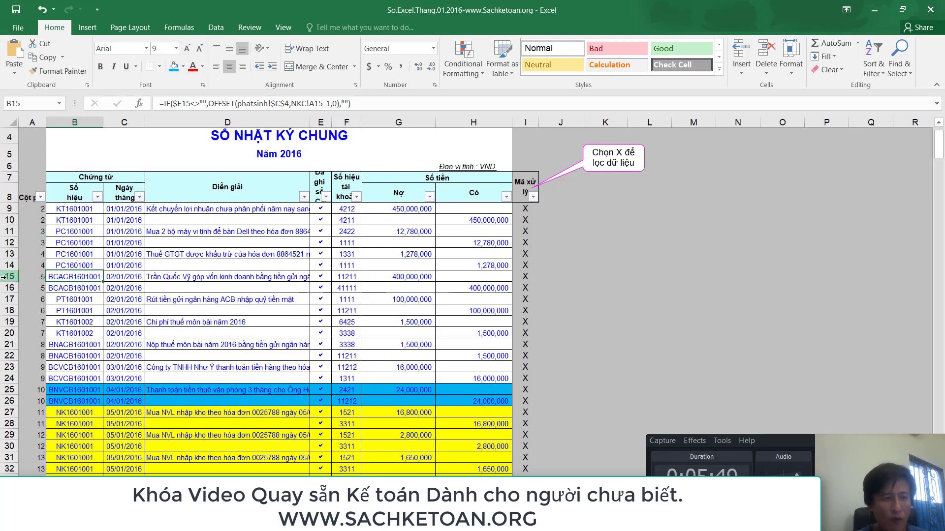
{"action": "left_click_drag", "start_coordinate": [6, 276], "coordinate": [4, 290]}
{"action": "left_click", "coordinate": [84, 277]}
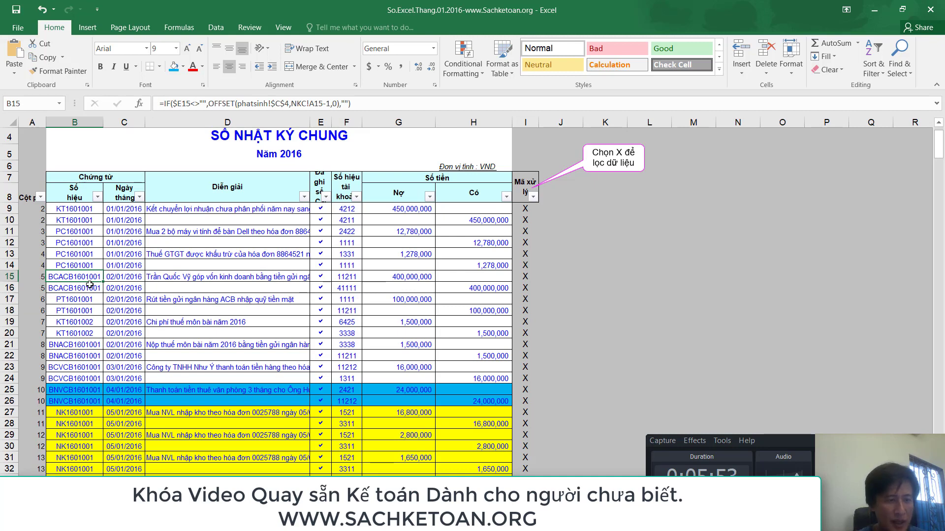
Step: Compare the BCACB1601001 entries in rows 15–16 with the BNACB1601001 entries in rows 21–22
{"action": "left_click", "coordinate": [9, 344]}
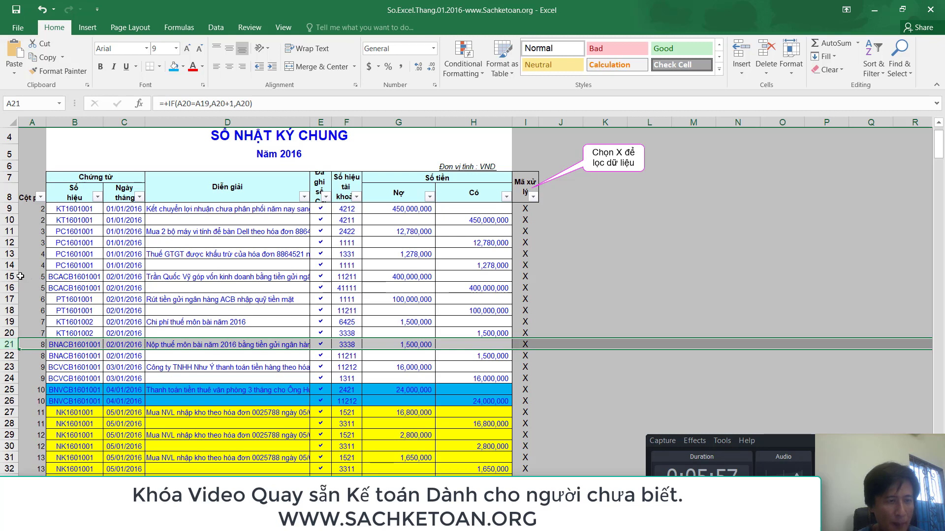
{"action": "left_click_drag", "start_coordinate": [20, 277], "coordinate": [9, 288]}
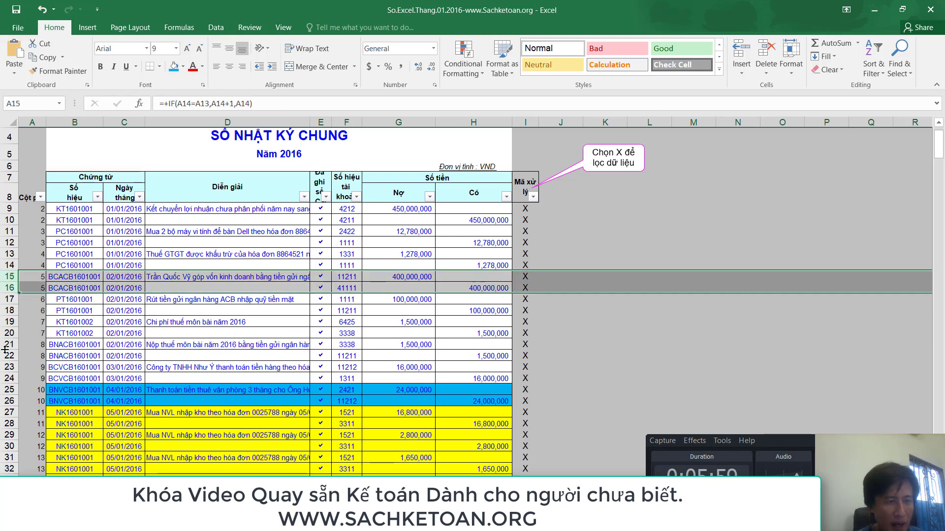
{"action": "left_click_drag", "start_coordinate": [7, 344], "coordinate": [5, 355]}
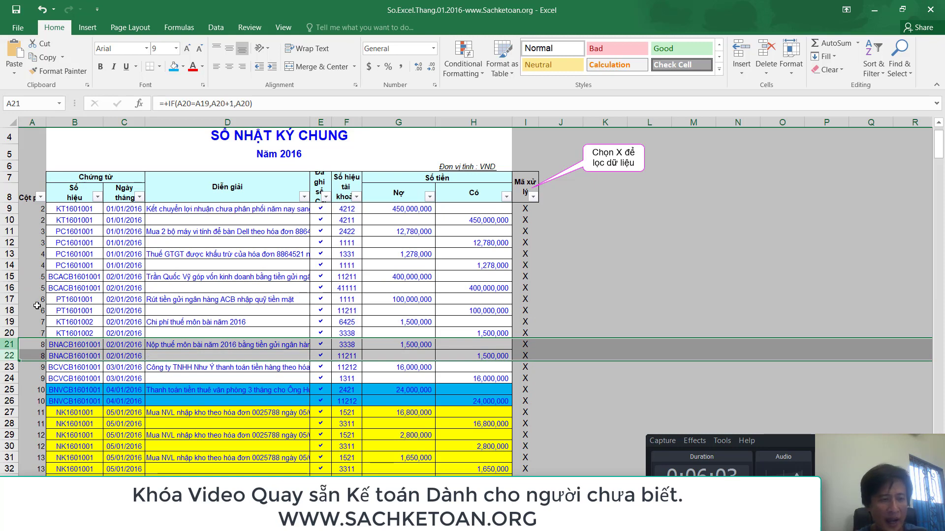
{"action": "left_click", "coordinate": [9, 276], "text": "ctrl"}
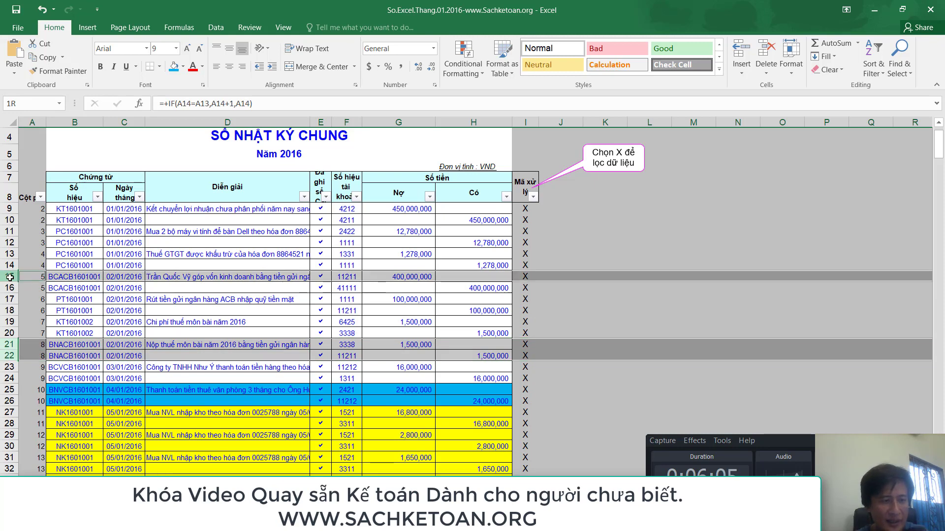
{"action": "left_click_drag", "start_coordinate": [9, 276], "coordinate": [8, 288]}
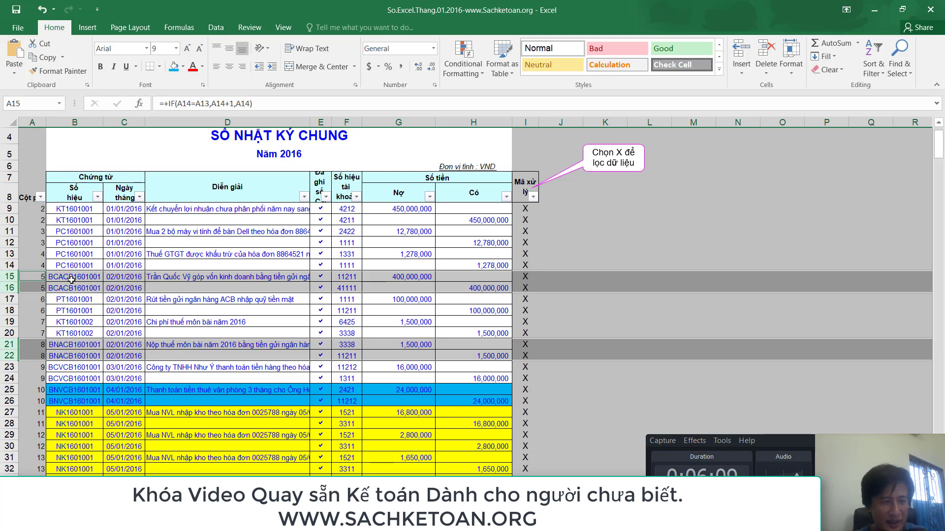
{"action": "left_click", "coordinate": [68, 347]}
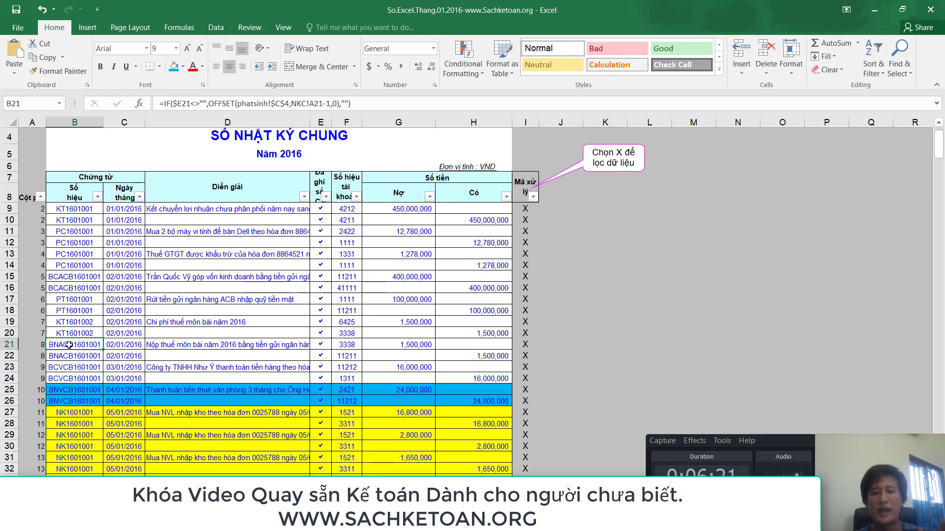
{"action": "left_click", "coordinate": [76, 277]}
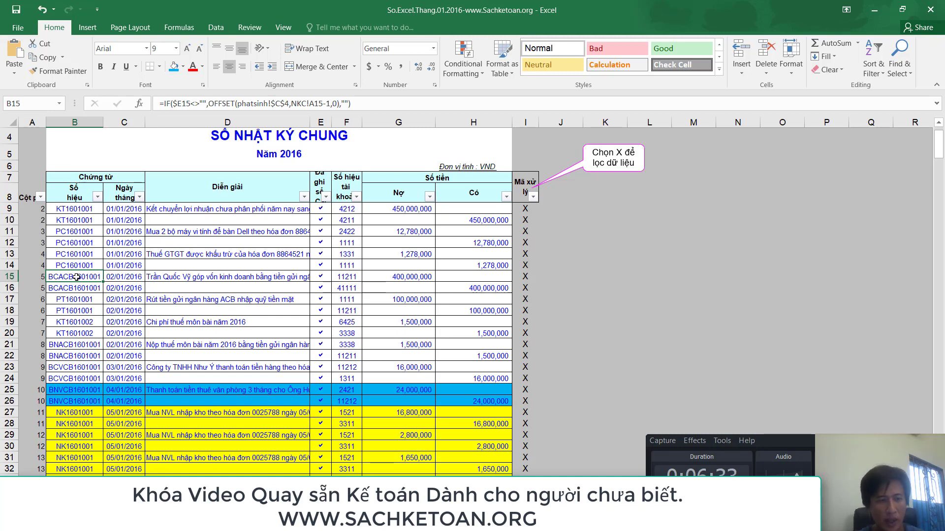
{"action": "left_click", "coordinate": [5, 278]}
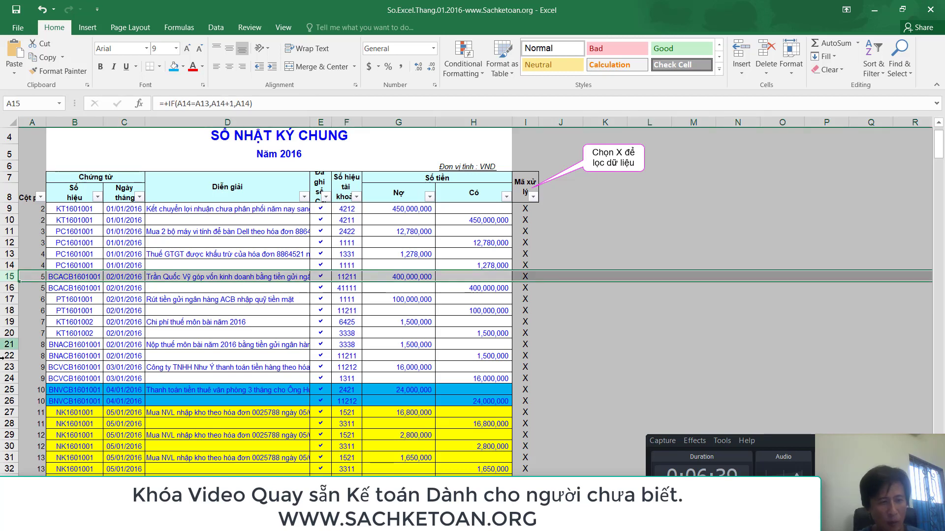
{"action": "left_click", "coordinate": [5, 333]}
{"action": "left_click", "coordinate": [4, 343]}
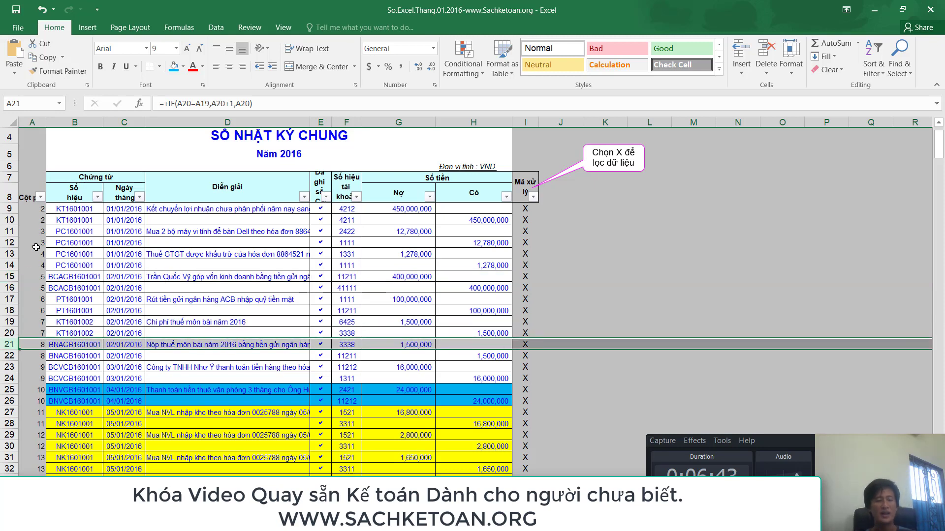
Step: Review the journal's voucher number and date columns from KT1601001 down to the yellow NK1601001 entries
{"action": "left_click", "coordinate": [83, 123]}
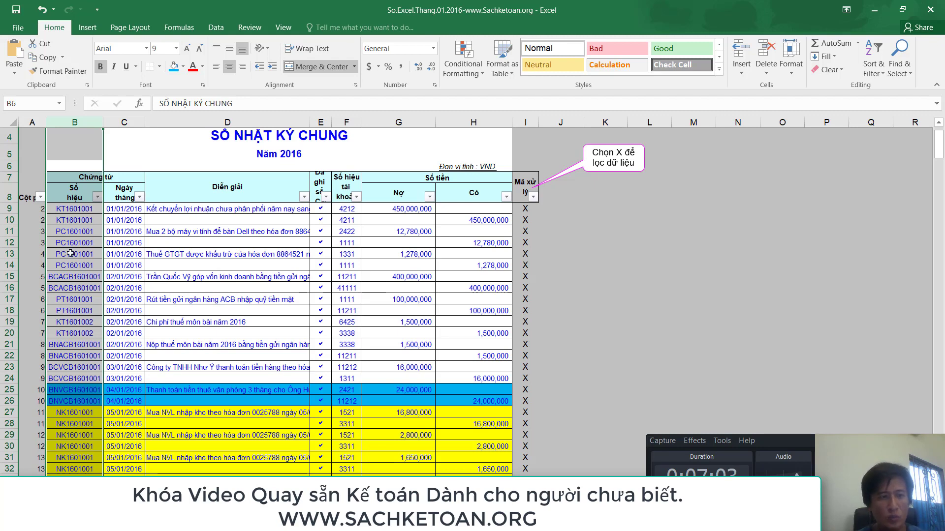
{"action": "left_click", "coordinate": [66, 207]}
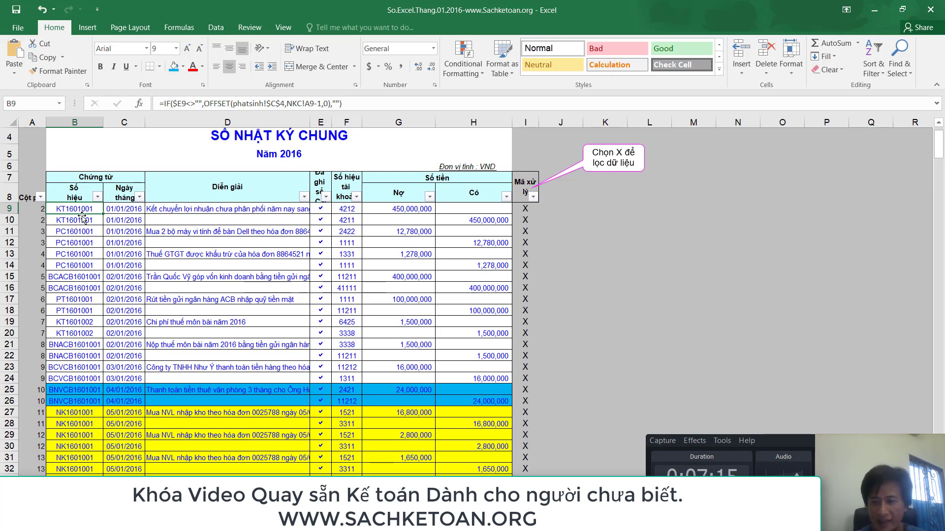
{"action": "left_click", "coordinate": [124, 211]}
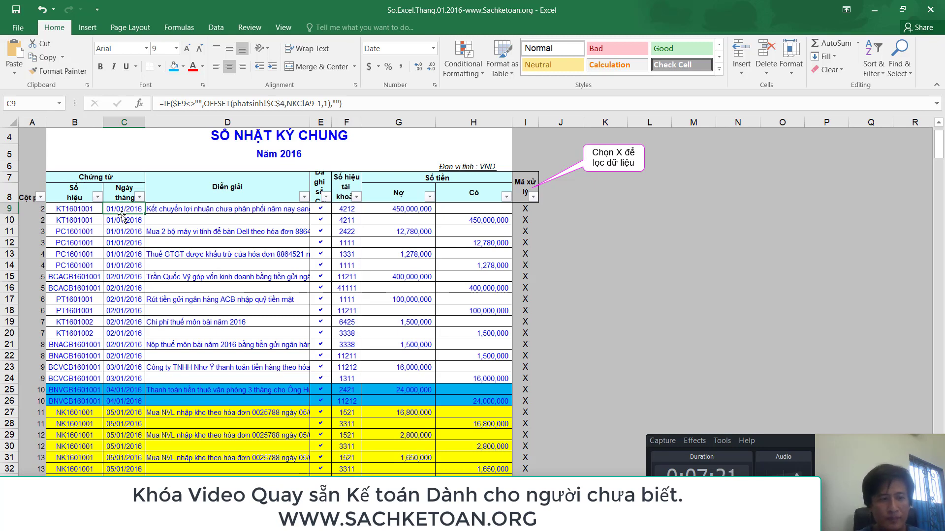
{"action": "scroll", "coordinate": [76, 320], "scroll_direction": "down", "scroll_amount": 2}
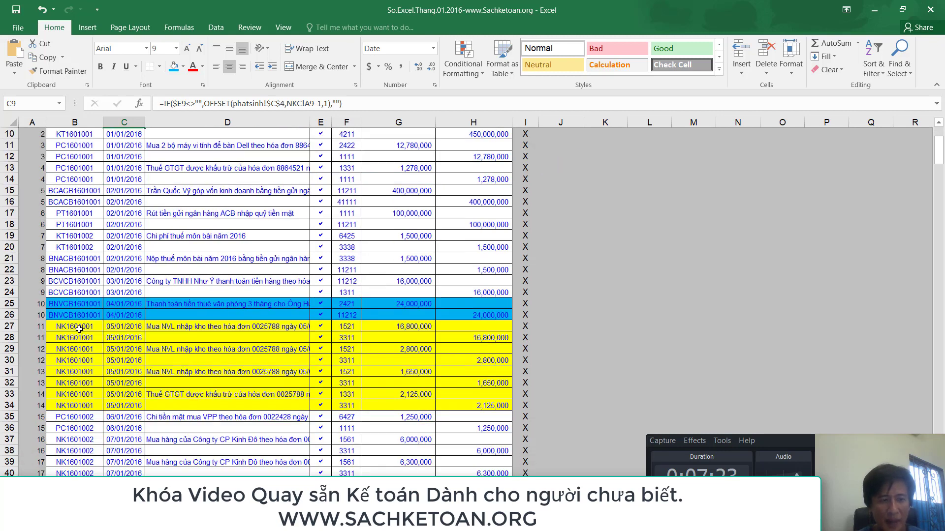
{"action": "left_click", "coordinate": [79, 327]}
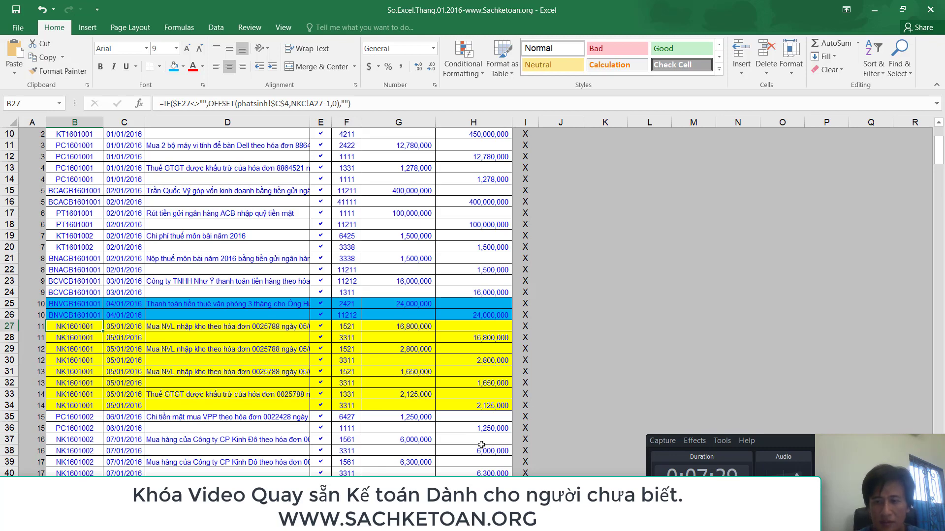
Step: Switch to the Book1 workbook, enter the heading SO HIEU CHUNG TU in C13 and widen column C to fit it
{"action": "mouse_move", "coordinate": [556, 521]}
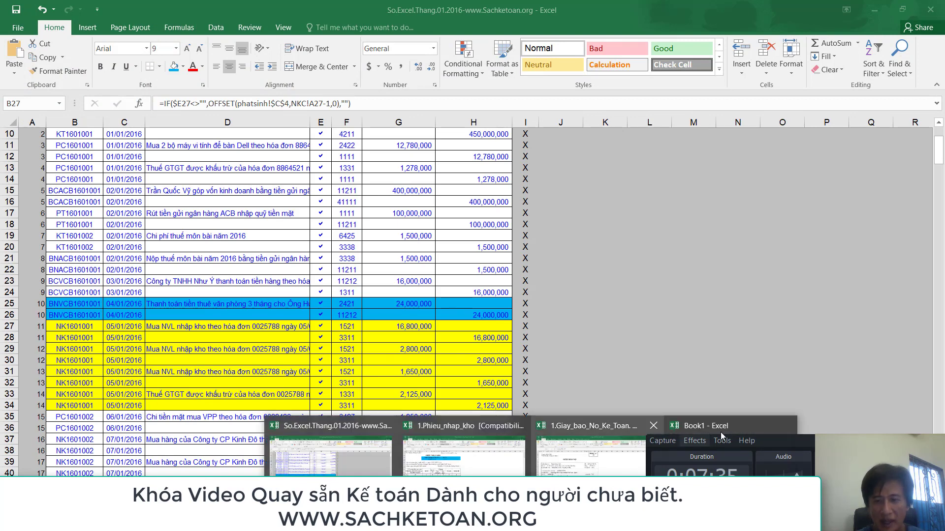
{"action": "left_click", "coordinate": [721, 432]}
{"action": "left_click", "coordinate": [157, 364]}
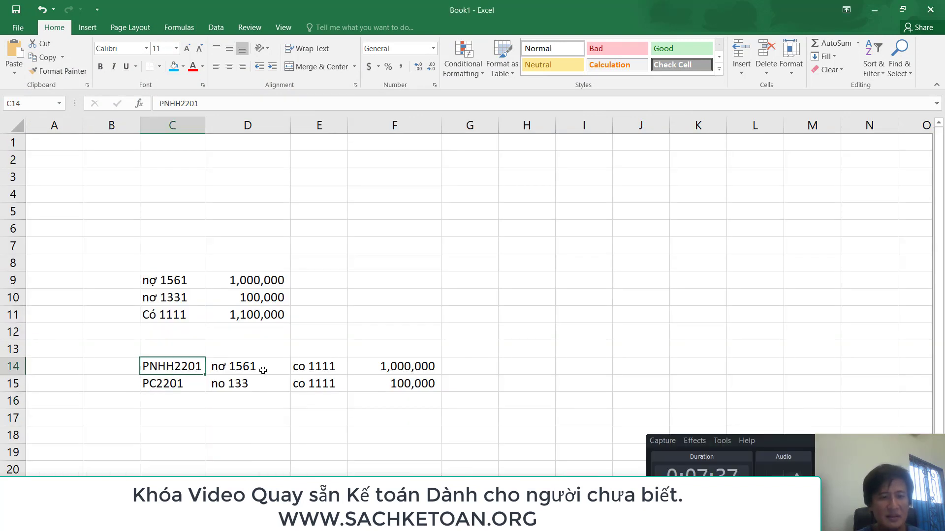
{"action": "left_click_drag", "start_coordinate": [252, 367], "coordinate": [329, 377]}
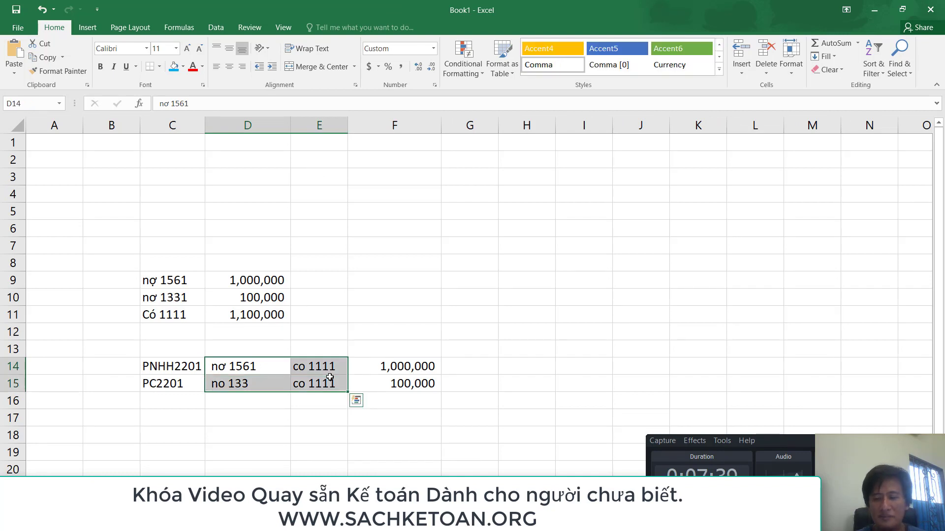
{"action": "left_click_drag", "start_coordinate": [267, 370], "coordinate": [331, 381]}
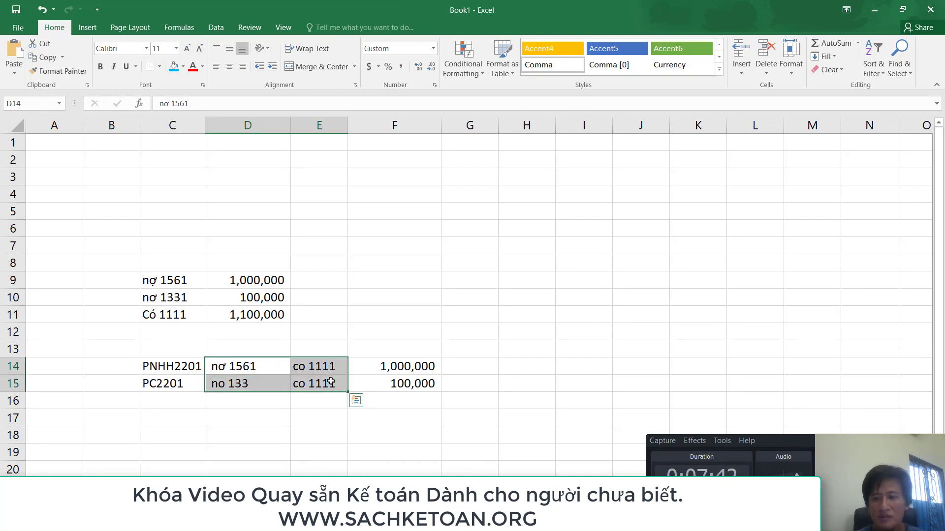
{"action": "left_click", "coordinate": [164, 364]}
{"action": "left_click", "coordinate": [167, 352]}
{"action": "type", "text": "SO HIEU CHUNG TU"}
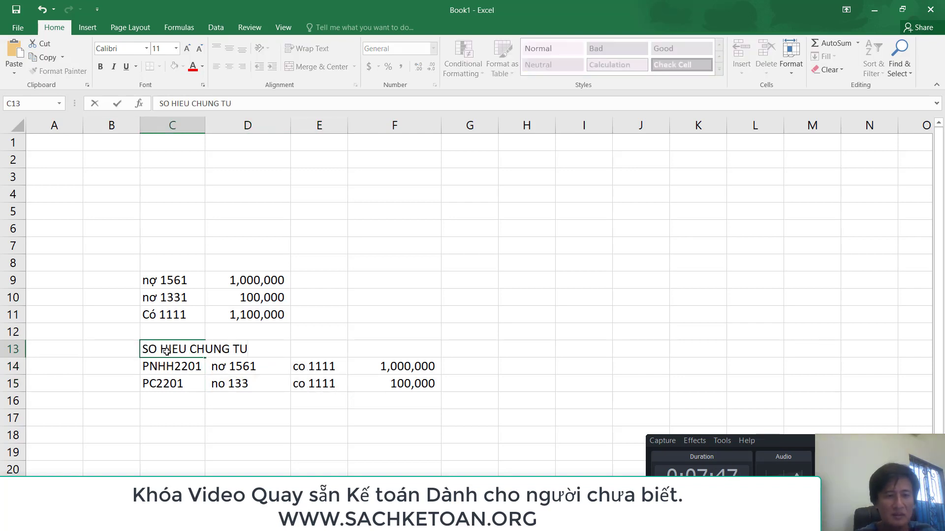
{"action": "key", "text": "Return"}
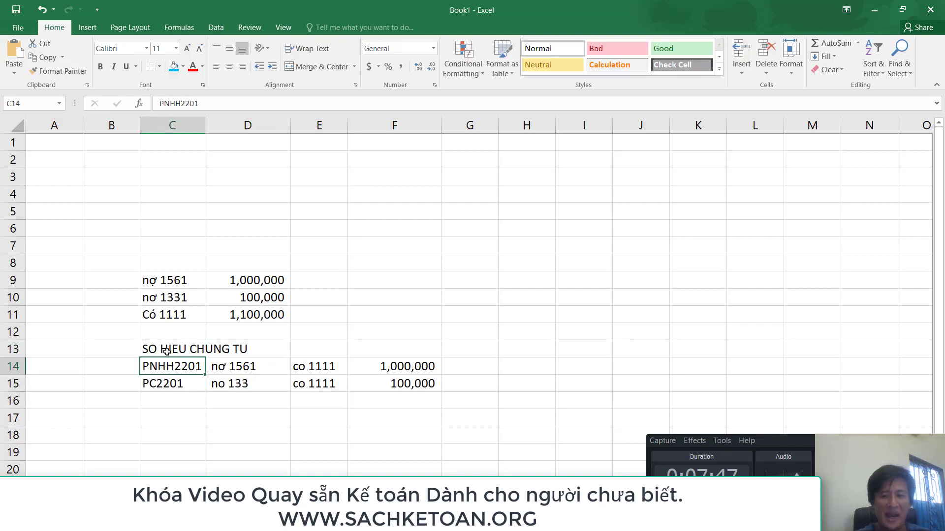
{"action": "double_click", "coordinate": [208, 118]}
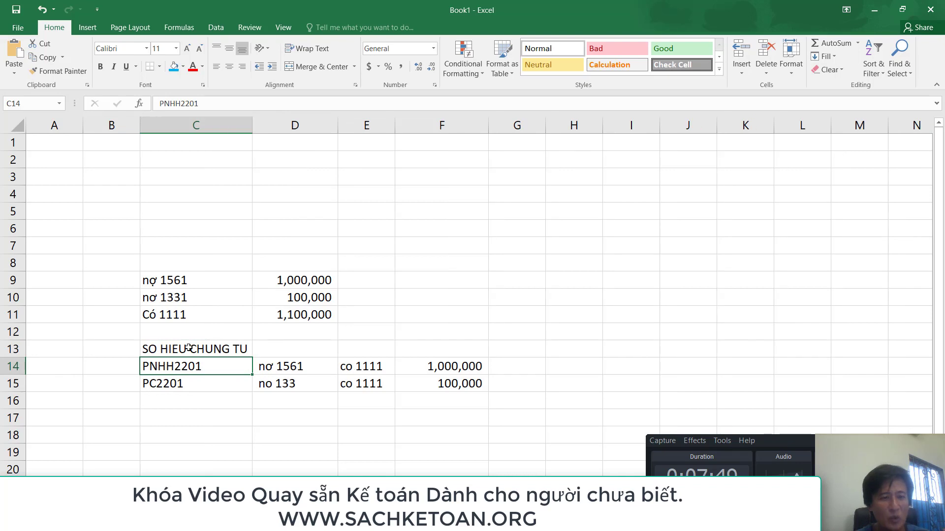
Step: Fill the two voucher numbers in C14:C15 with blue
{"action": "left_click_drag", "start_coordinate": [195, 368], "coordinate": [196, 379]}
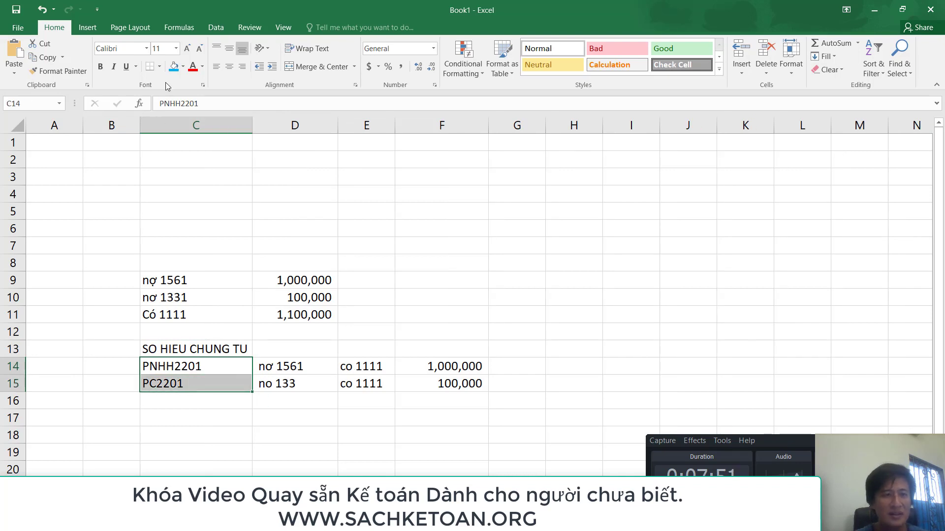
{"action": "left_click", "coordinate": [179, 67]}
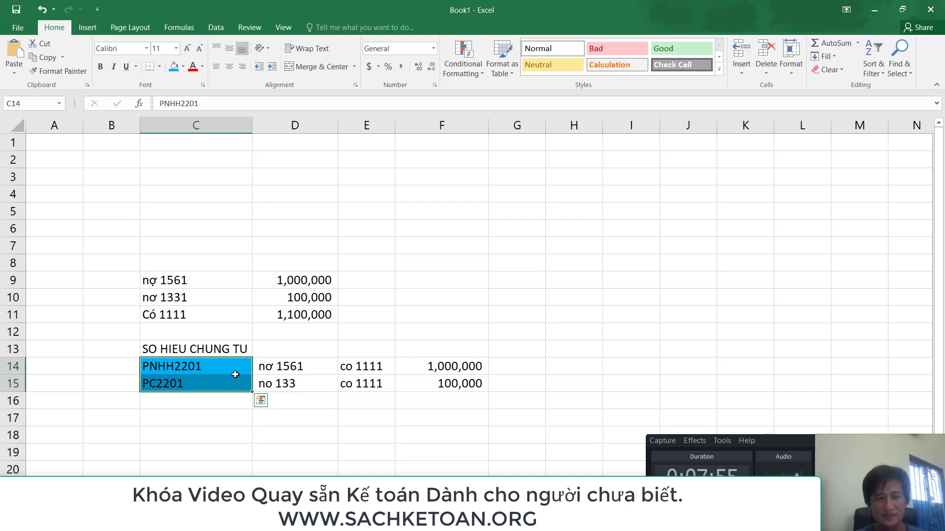
{"action": "left_click_drag", "start_coordinate": [207, 364], "coordinate": [208, 386]}
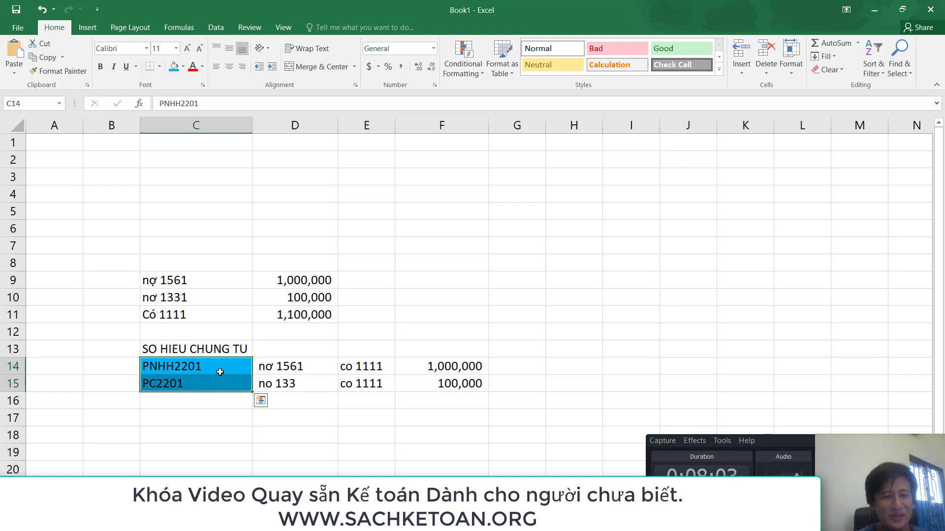
{"action": "left_click", "coordinate": [209, 378]}
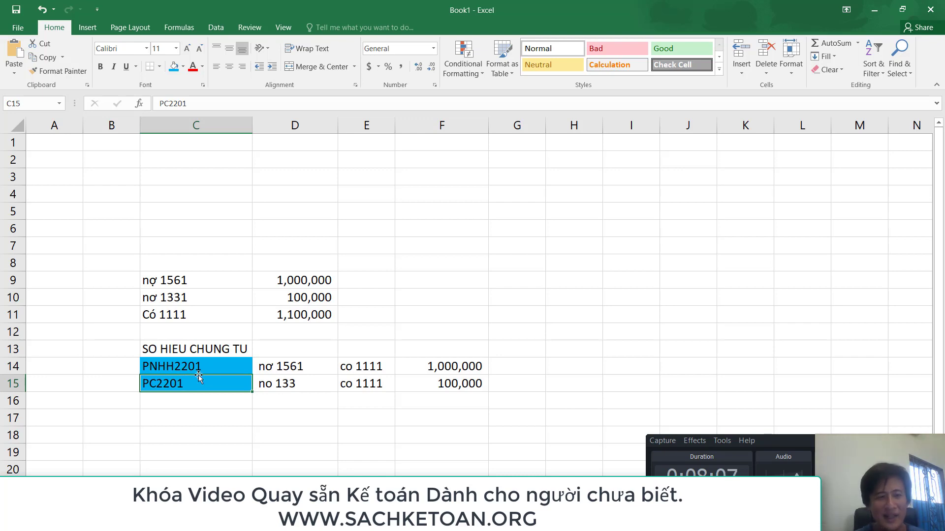
{"action": "left_click_drag", "start_coordinate": [192, 366], "coordinate": [190, 383]}
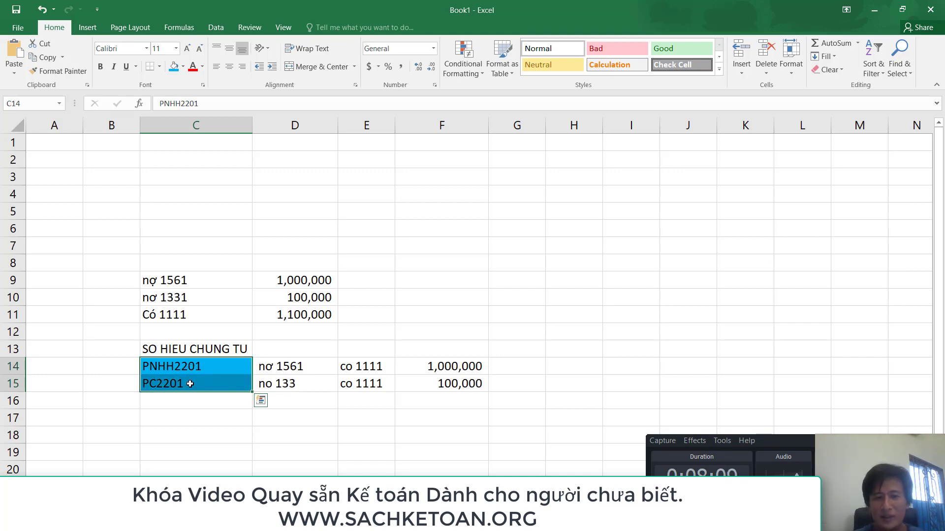
Step: Examine the combined debit/credit entry for accounts 1561, 1331 and 1111 in C9:D11
{"action": "left_click", "coordinate": [224, 299]}
{"action": "left_click_drag", "start_coordinate": [193, 273], "coordinate": [311, 313]}
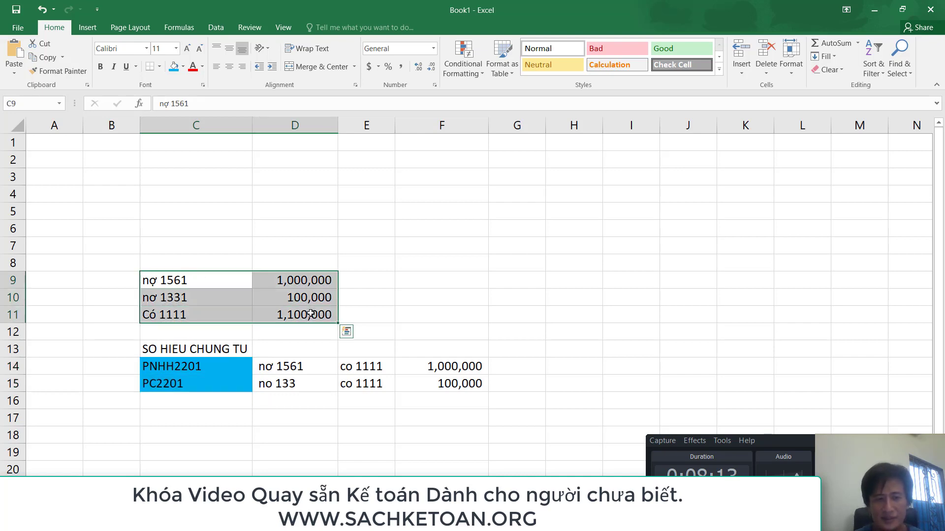
{"action": "left_click_drag", "start_coordinate": [203, 277], "coordinate": [305, 318]}
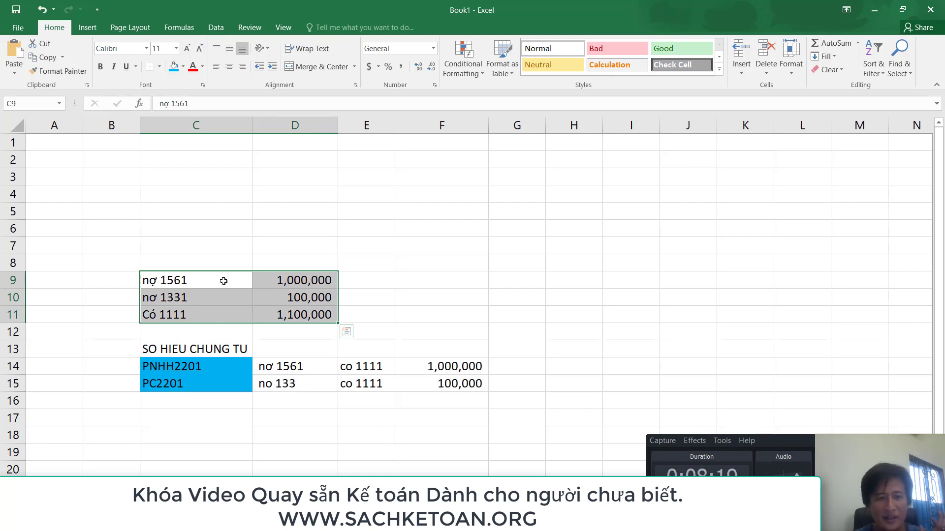
{"action": "left_click_drag", "start_coordinate": [228, 278], "coordinate": [302, 314]}
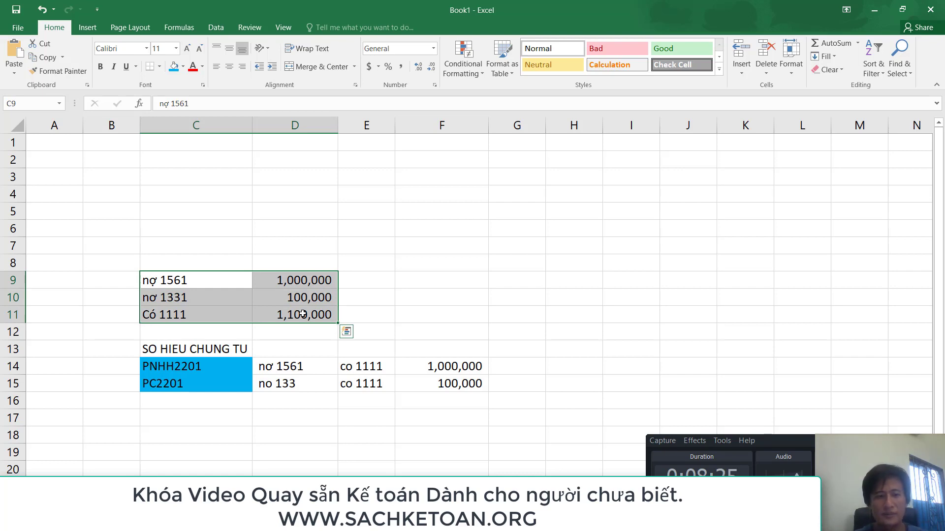
{"action": "left_click_drag", "start_coordinate": [205, 276], "coordinate": [294, 318]}
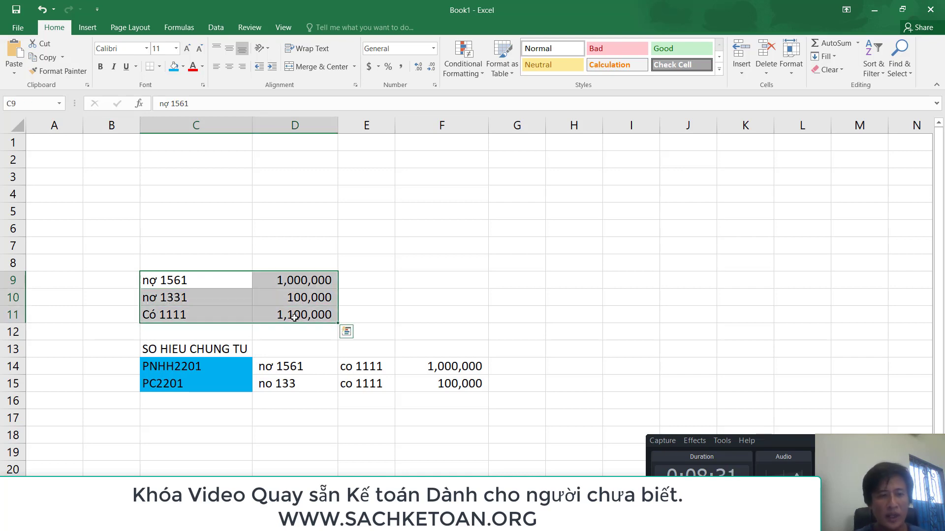
{"action": "left_click_drag", "start_coordinate": [202, 281], "coordinate": [309, 317]}
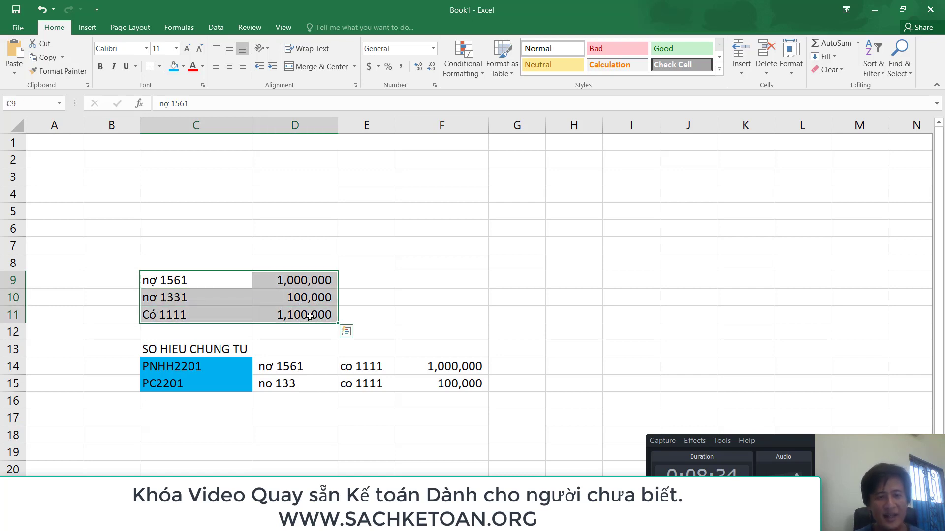
Step: Enter KE TOAN KHO in F9 and KE TOAN THANH TOAN in F10 beside the combined entry
{"action": "left_click", "coordinate": [454, 285]}
{"action": "type", "text": "KE TOAN KHO"}
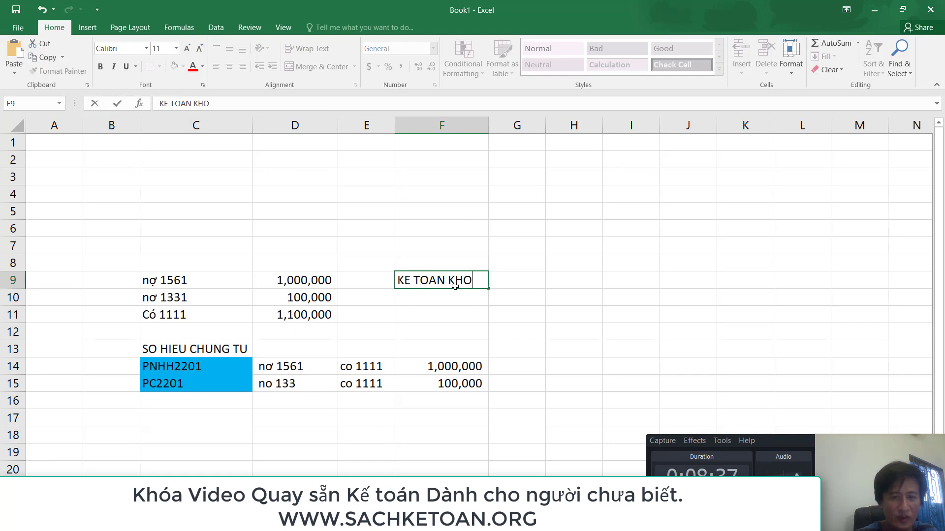
{"action": "key", "text": "Return"}
{"action": "type", "text": "KE T"}
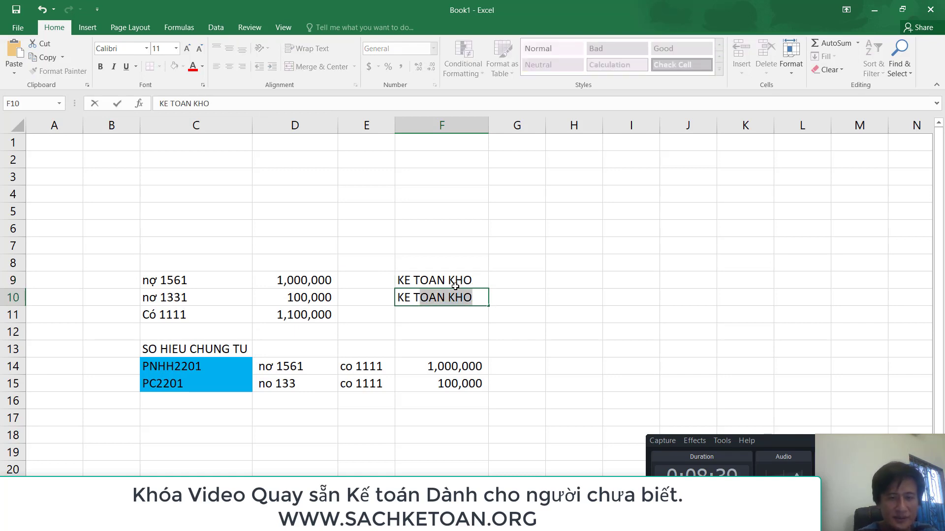
{"action": "type", "text": "OAN THANH TOAN"}
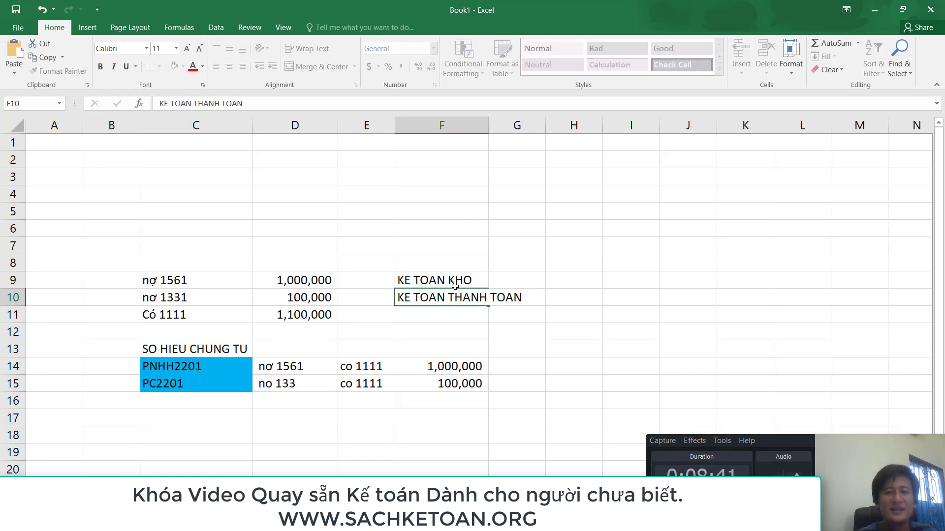
{"action": "key", "text": "Return"}
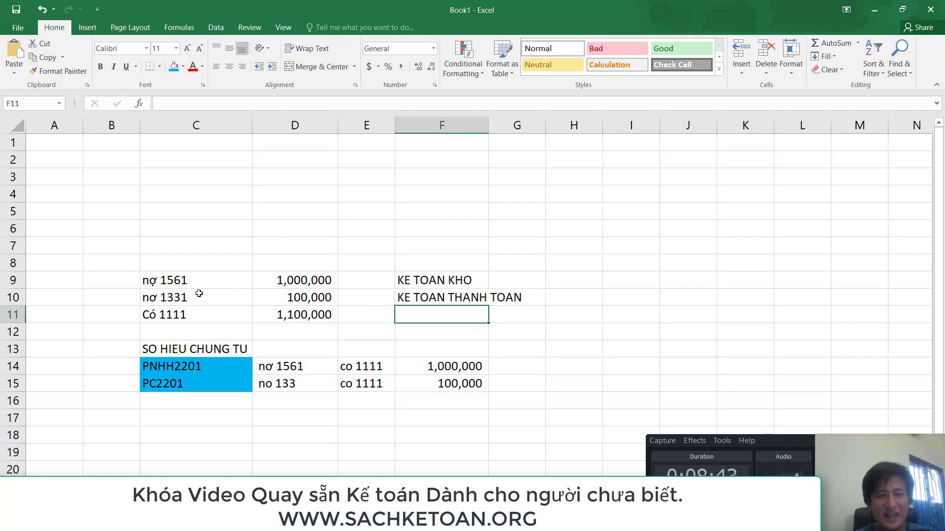
Step: Fill the combined debit/credit entry in C9:D11 with the standard orange colour
{"action": "left_click_drag", "start_coordinate": [197, 282], "coordinate": [292, 315]}
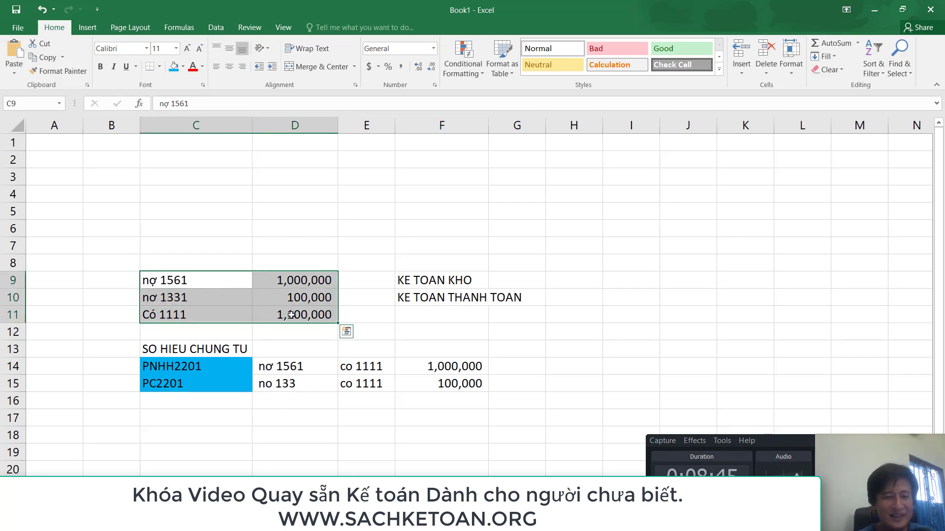
{"action": "left_click_drag", "start_coordinate": [217, 279], "coordinate": [300, 316]}
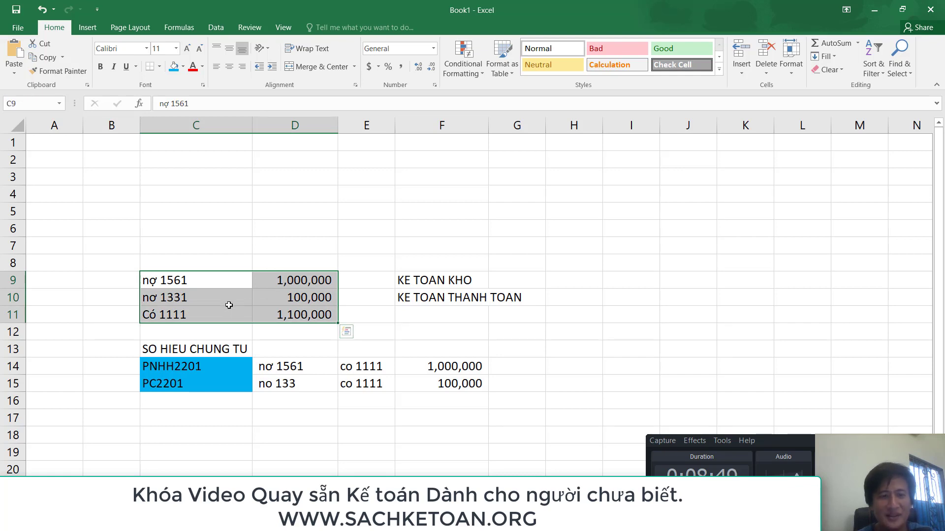
{"action": "left_click", "coordinate": [174, 68]}
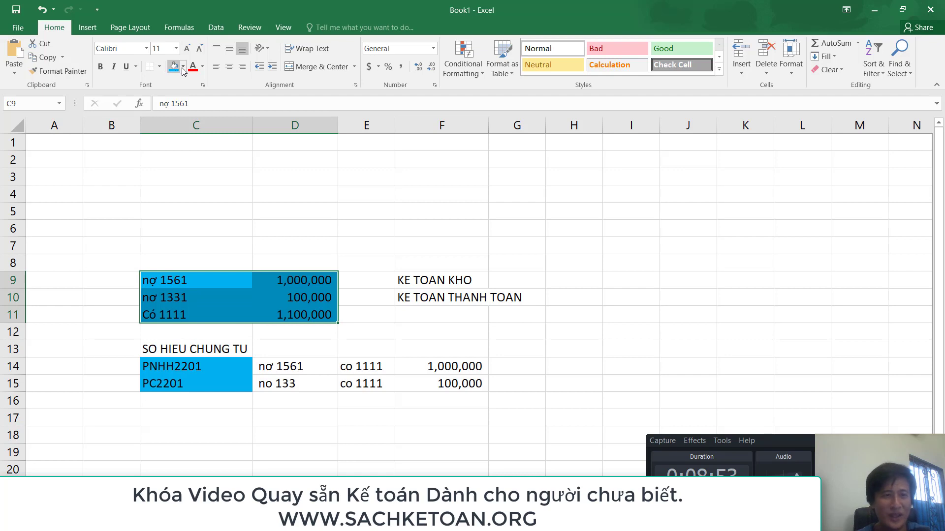
{"action": "left_click", "coordinate": [182, 66]}
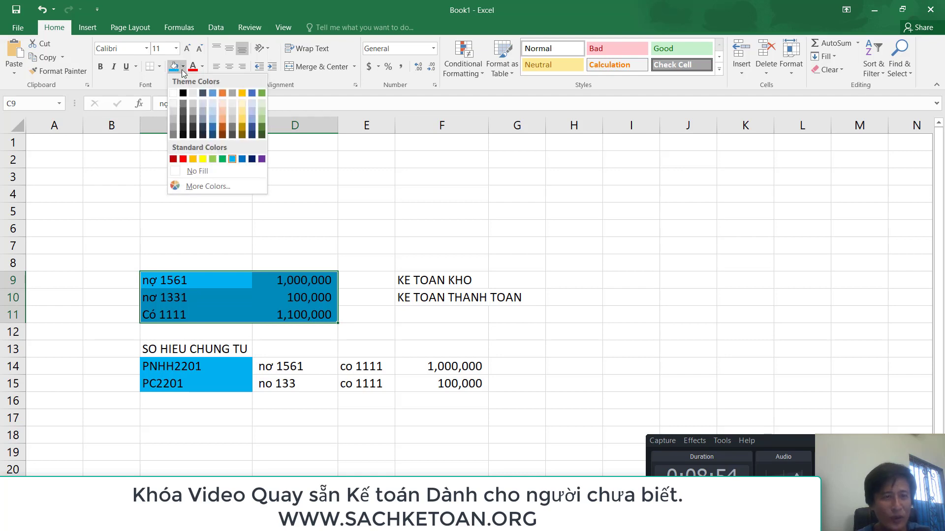
{"action": "left_click", "coordinate": [197, 162]}
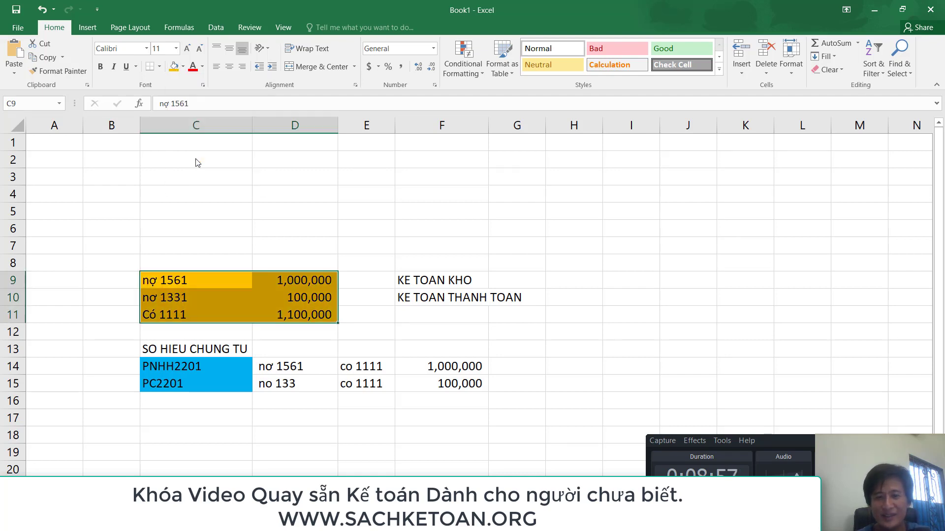
{"action": "left_click", "coordinate": [463, 260]}
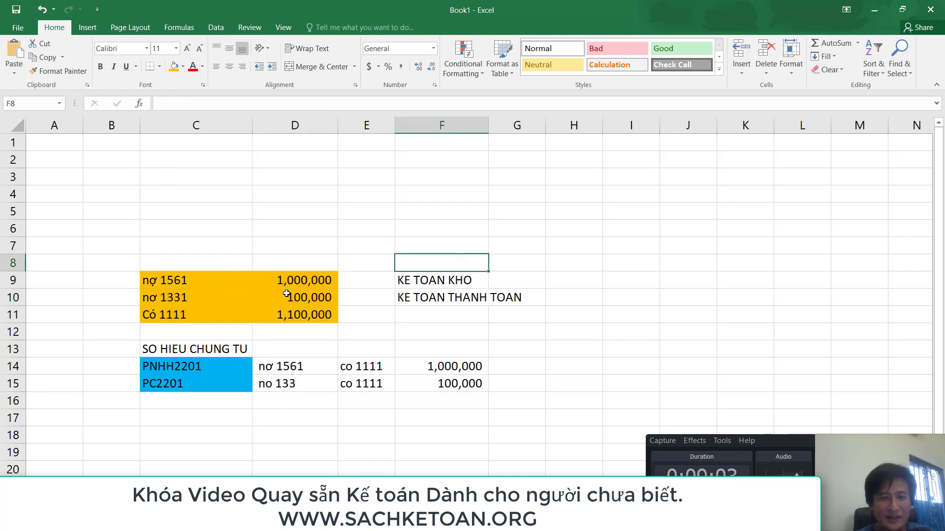
{"action": "left_click_drag", "start_coordinate": [206, 280], "coordinate": [330, 320]}
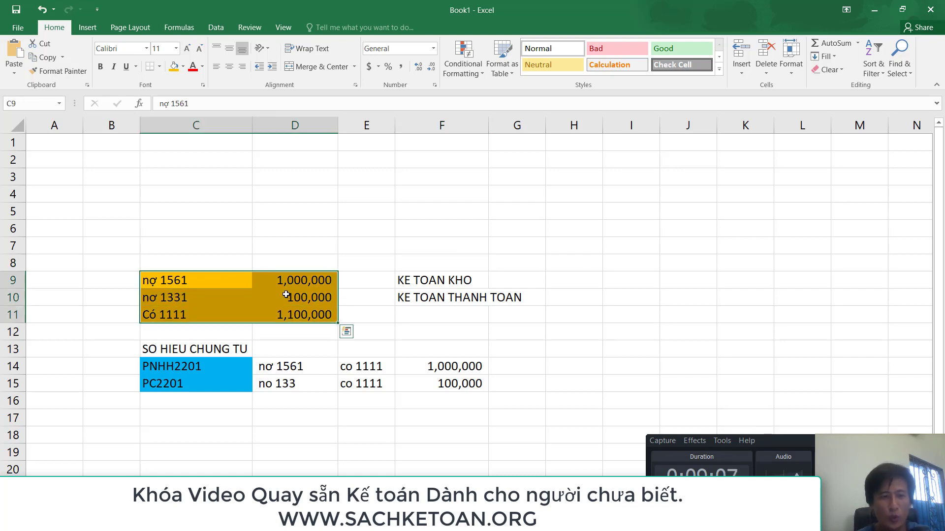
Step: Enter the purchase posting NO 1561, NO 133 and CO 331 down cells G5:G7
{"action": "left_click", "coordinate": [532, 210]}
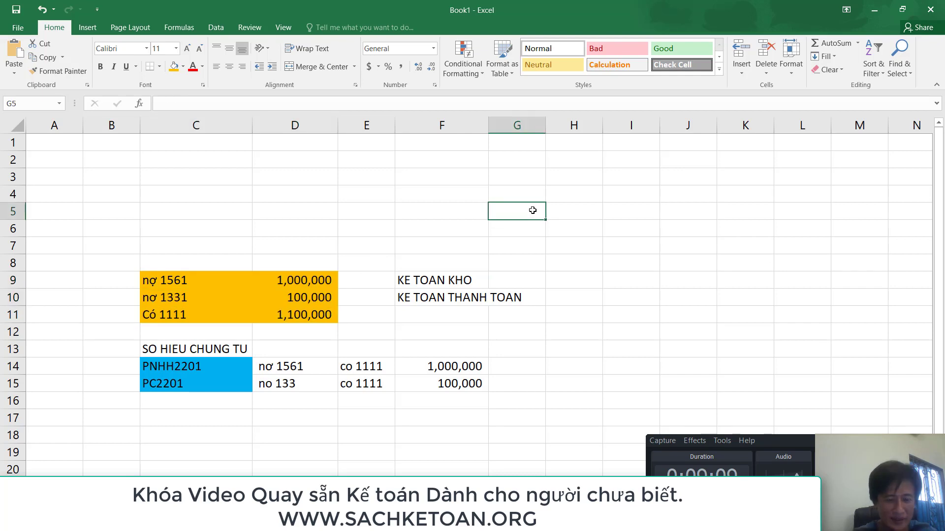
{"action": "type", "text": "NO"}
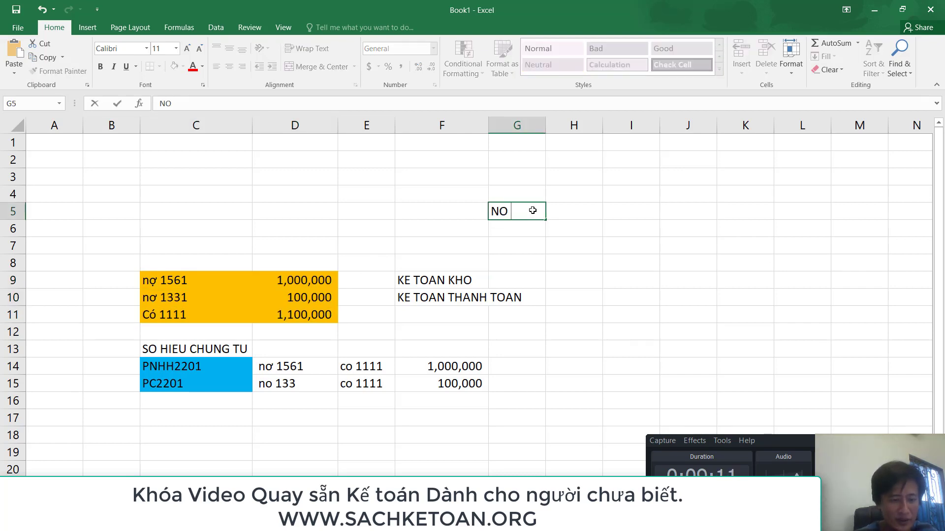
{"action": "type", "text": " 1561"}
{"action": "key", "text": "Return"}
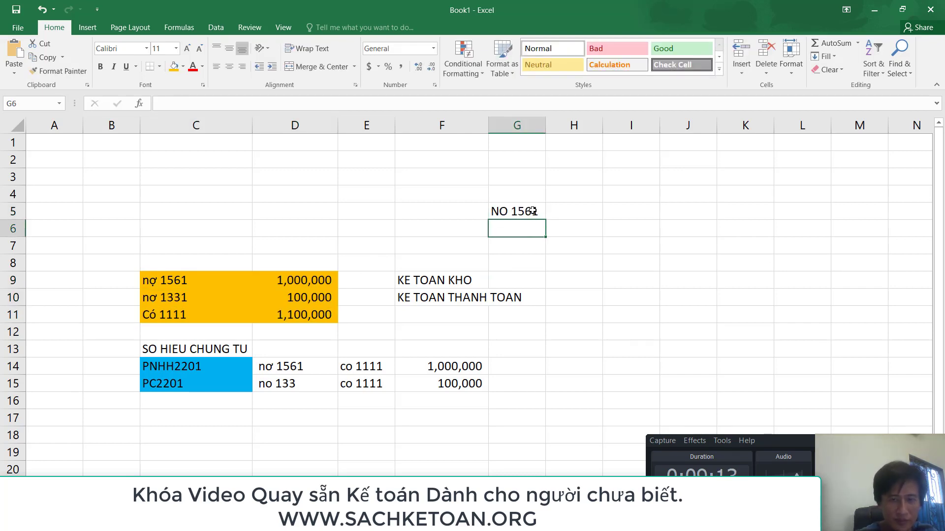
{"action": "type", "text": "NO 133"}
{"action": "key", "text": "Return"}
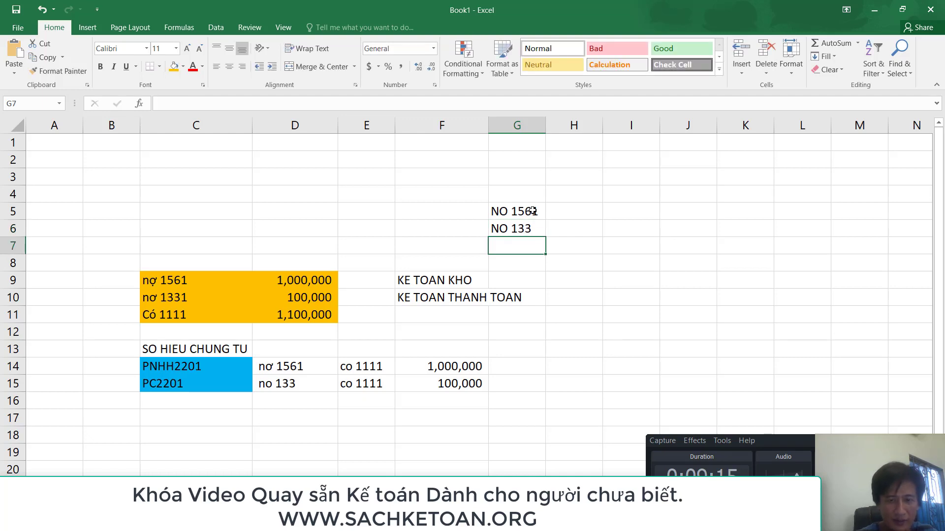
{"action": "type", "text": "C1O 33"}
{"action": "key", "text": "BackSpace"}
{"action": "key", "text": "BackSpace"}
{"action": "key", "text": "BackSpace"}
{"action": "key", "text": "BackSpace"}
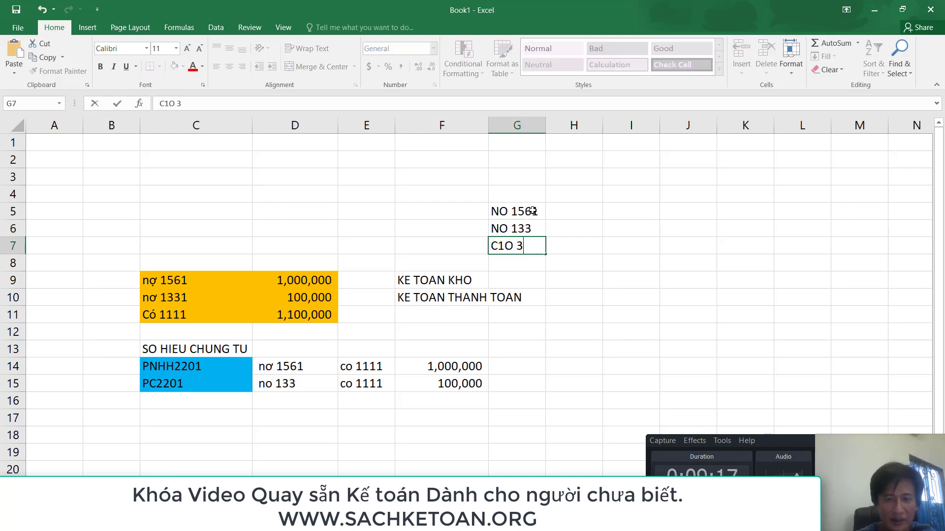
{"action": "key", "text": "BackSpace"}
{"action": "type", "text": "O 331"}
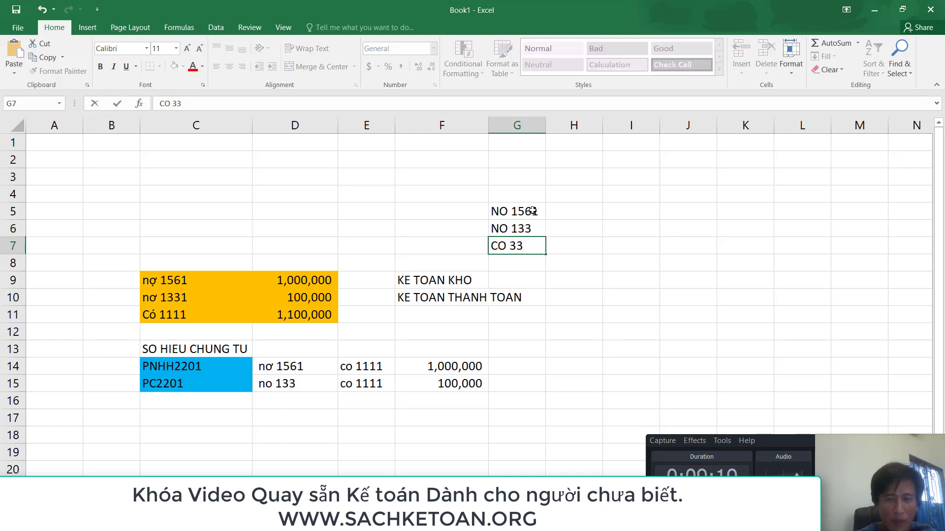
Step: Enter the payment posting NO 331 in J5 and CÓ 111 in J6
{"action": "left_click", "coordinate": [661, 211]}
{"action": "type", "text": "NO"}
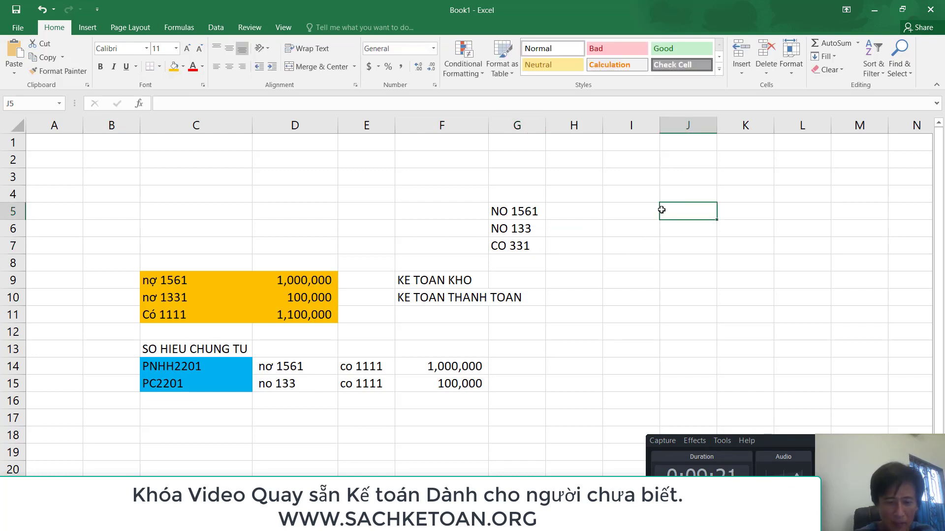
{"action": "type", "text": " 331"}
{"action": "key", "text": "Return"}
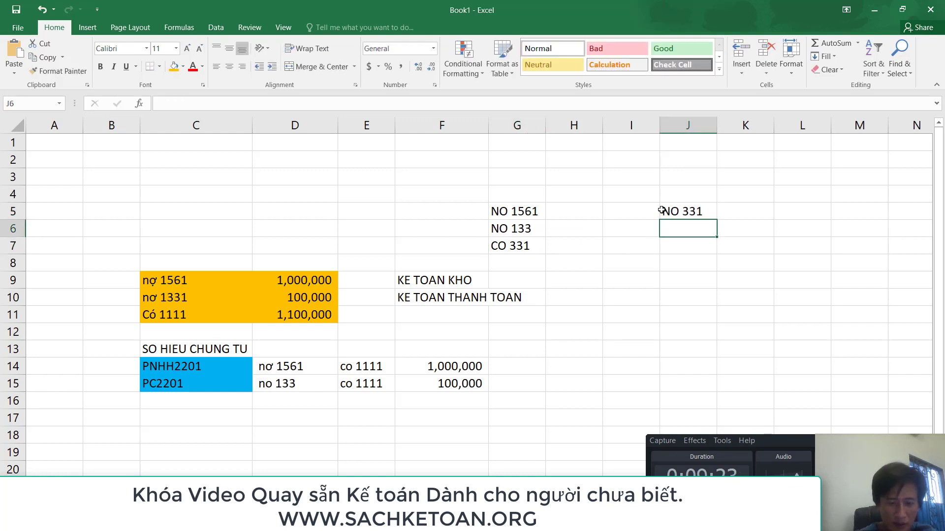
{"action": "type", "text": "CÓ 111"}
{"action": "key", "text": "Return"}
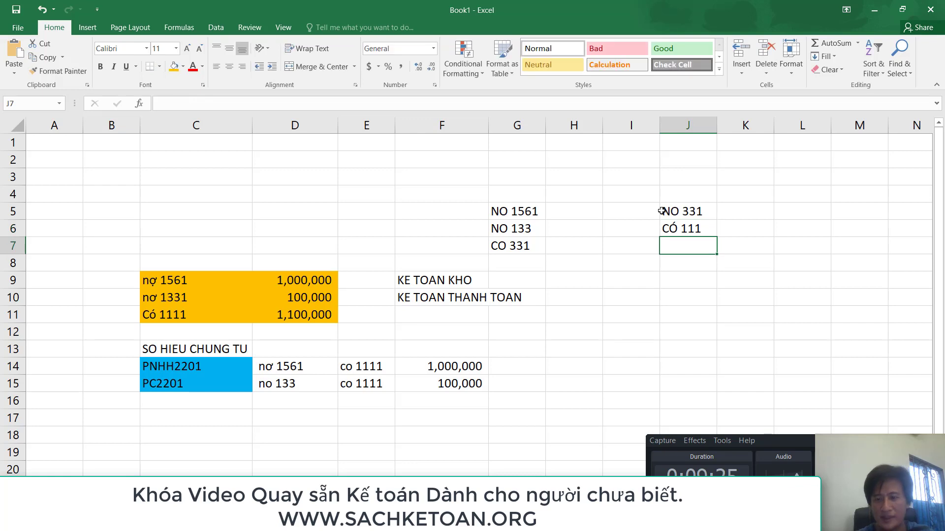
Step: Compare the purchase posting in G5:G7 with the payment posting in J5:J6
{"action": "left_click_drag", "start_coordinate": [523, 212], "coordinate": [539, 245]}
{"action": "left_click_drag", "start_coordinate": [678, 213], "coordinate": [686, 244]}
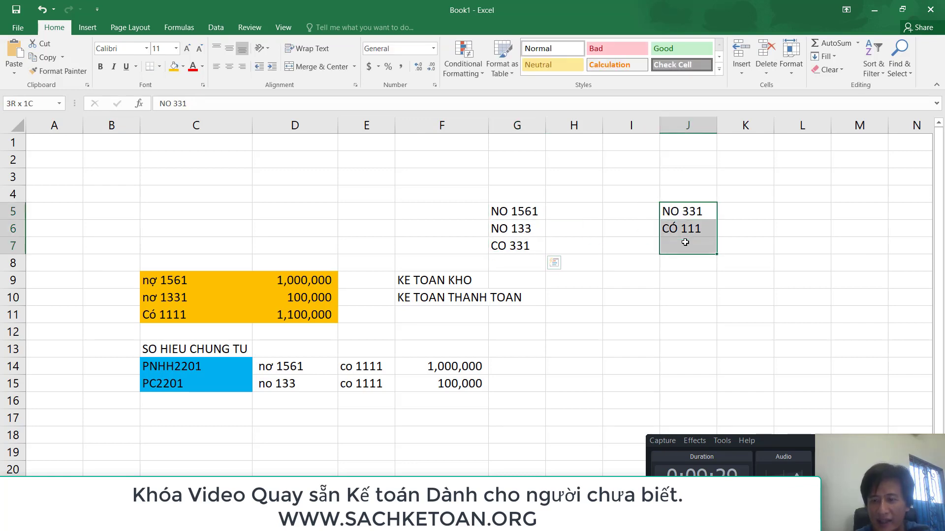
{"action": "left_click_drag", "start_coordinate": [524, 211], "coordinate": [523, 249]}
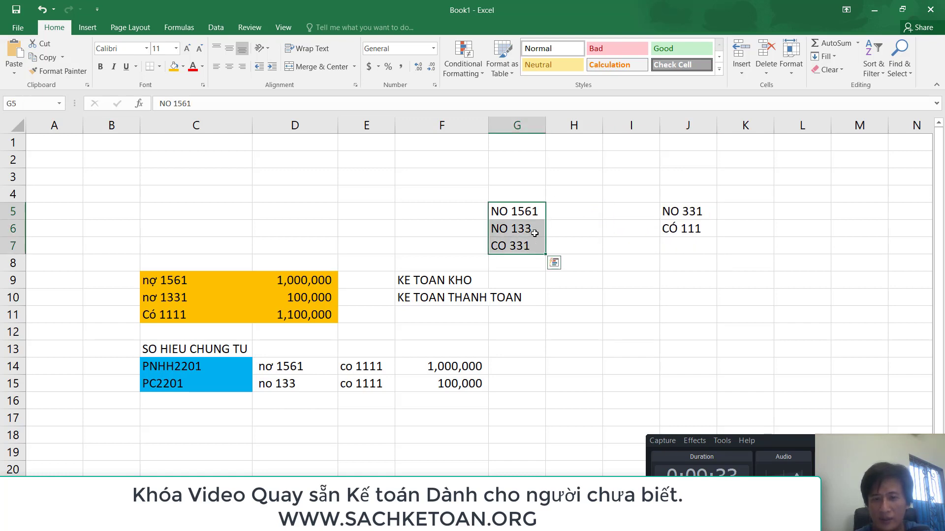
{"action": "left_click", "coordinate": [533, 230]}
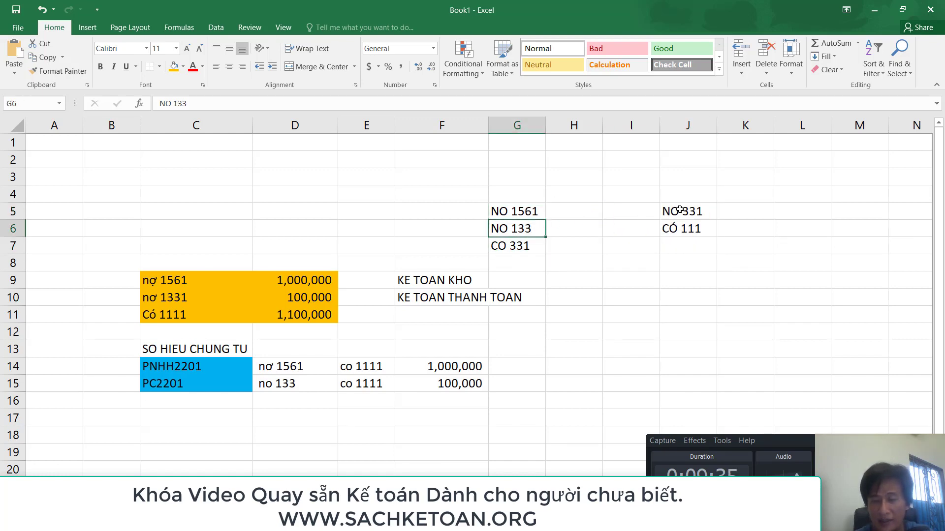
{"action": "left_click_drag", "start_coordinate": [674, 212], "coordinate": [697, 224]}
{"action": "left_click", "coordinate": [702, 211]}
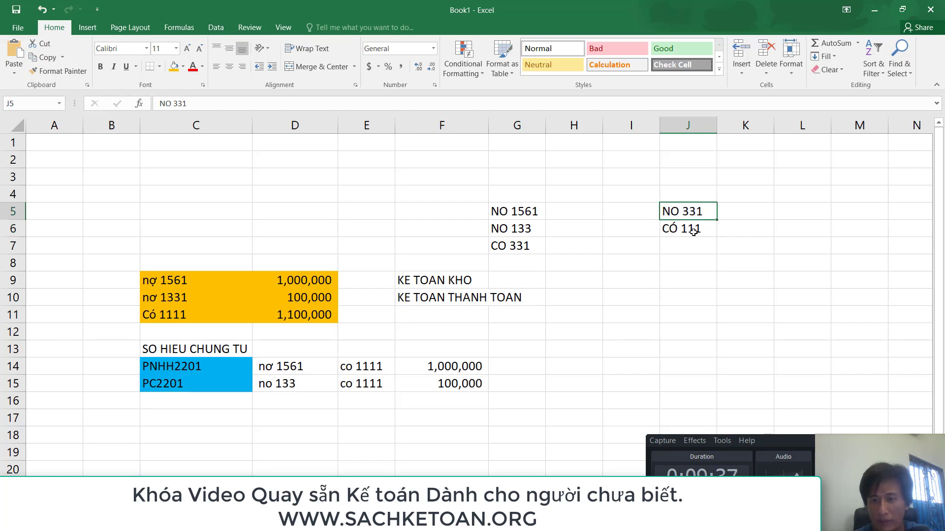
{"action": "left_click", "coordinate": [694, 232]}
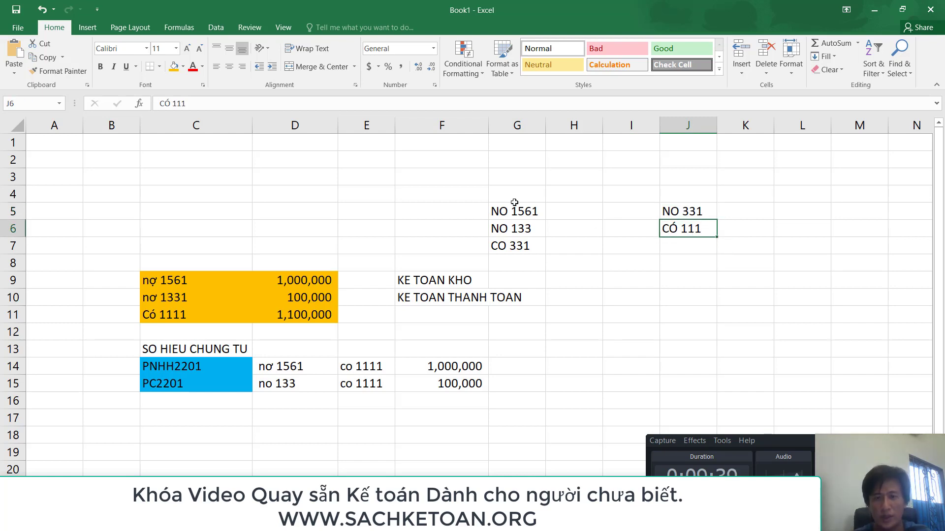
Step: Fill the purchase posting range G5:H7 with orange and enter its voucher number PN2201001 in F5
{"action": "left_click_drag", "start_coordinate": [514, 211], "coordinate": [567, 248]}
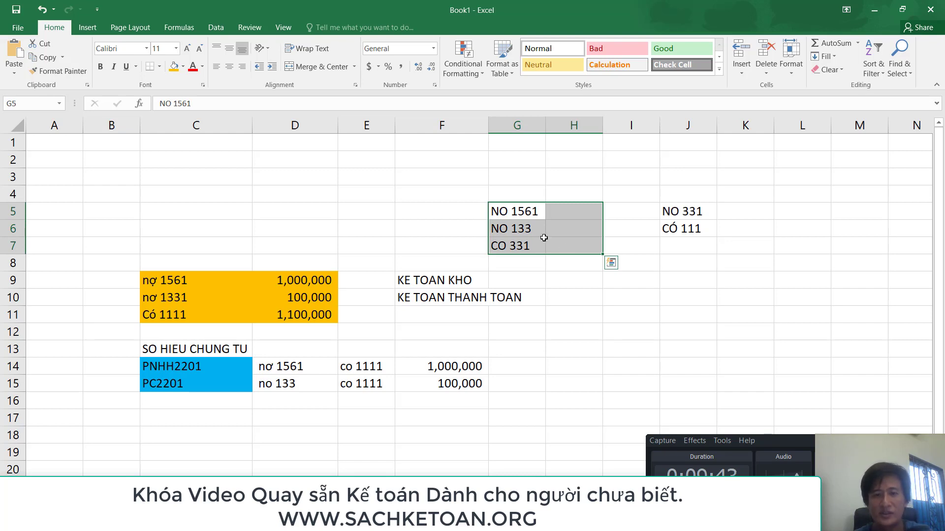
{"action": "left_click", "coordinate": [174, 66]}
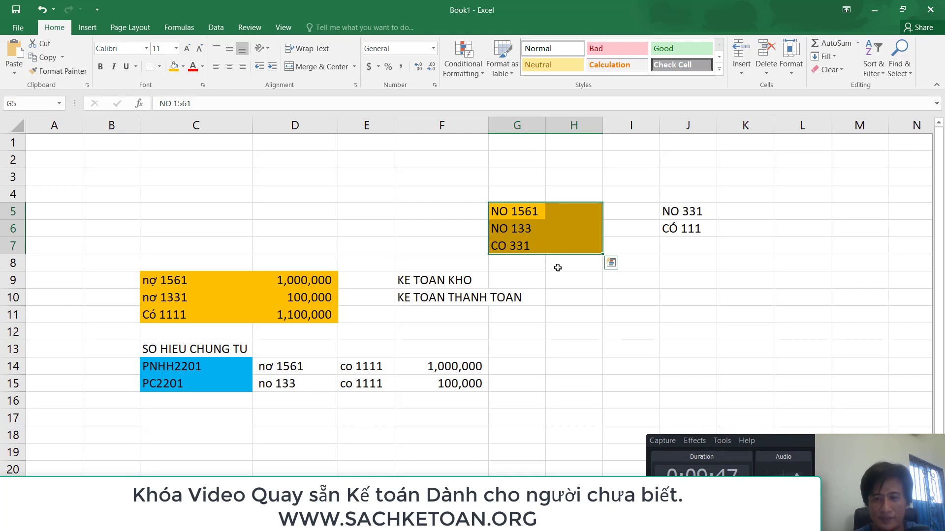
{"action": "left_click", "coordinate": [445, 211]}
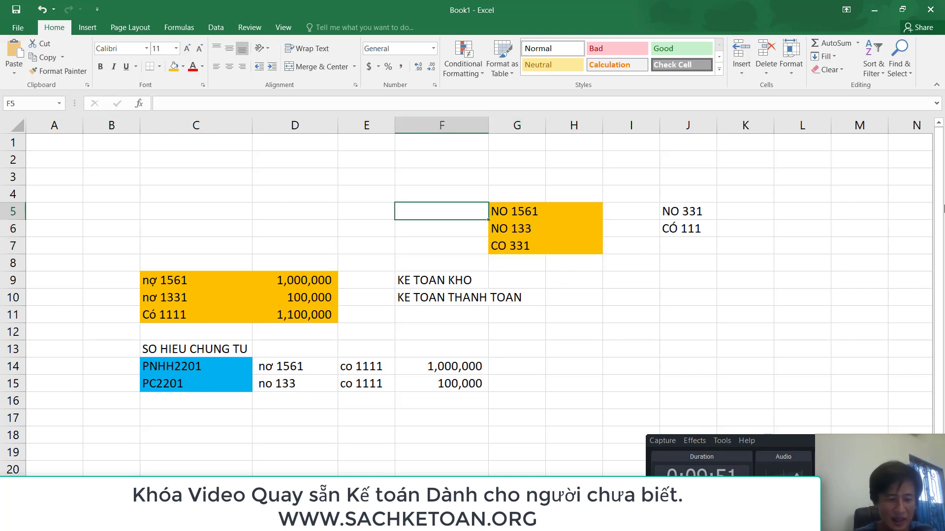
{"action": "type", "text": "PN"}
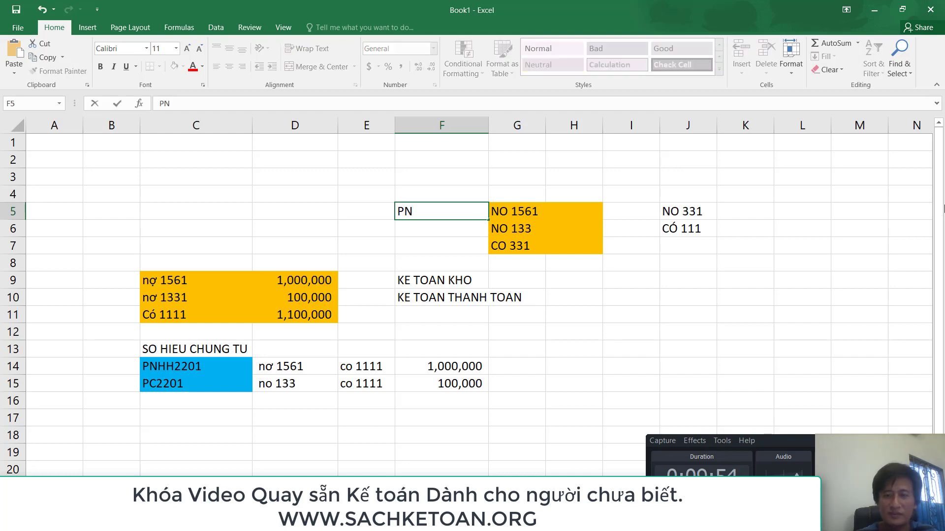
{"action": "type", "text": "220"}
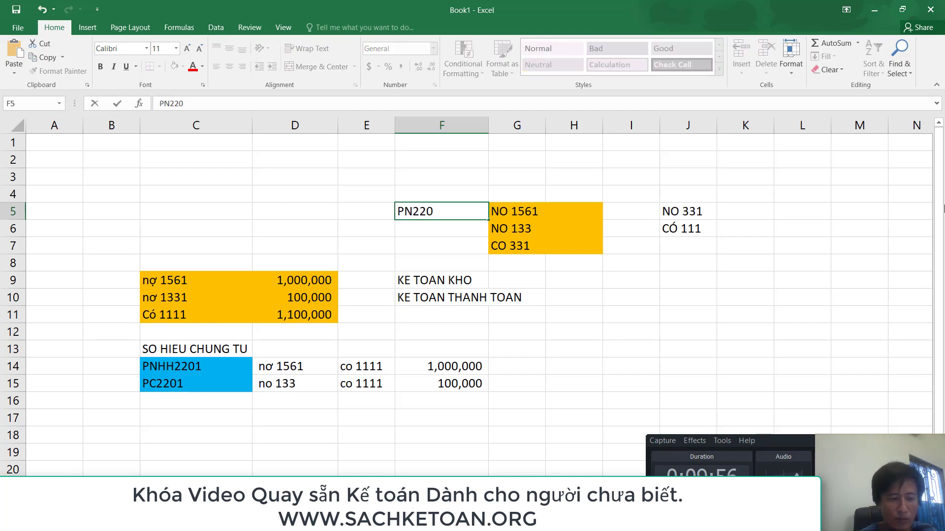
{"action": "type", "text": "1001"}
{"action": "key", "text": "Return"}
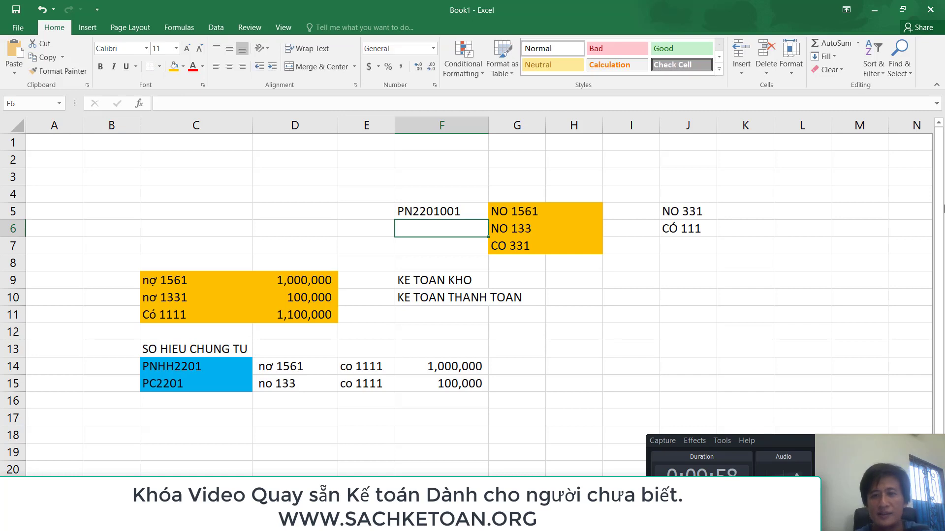
Step: Insert a blank column before the payment posting in column J
{"action": "left_click_drag", "start_coordinate": [695, 214], "coordinate": [694, 228]}
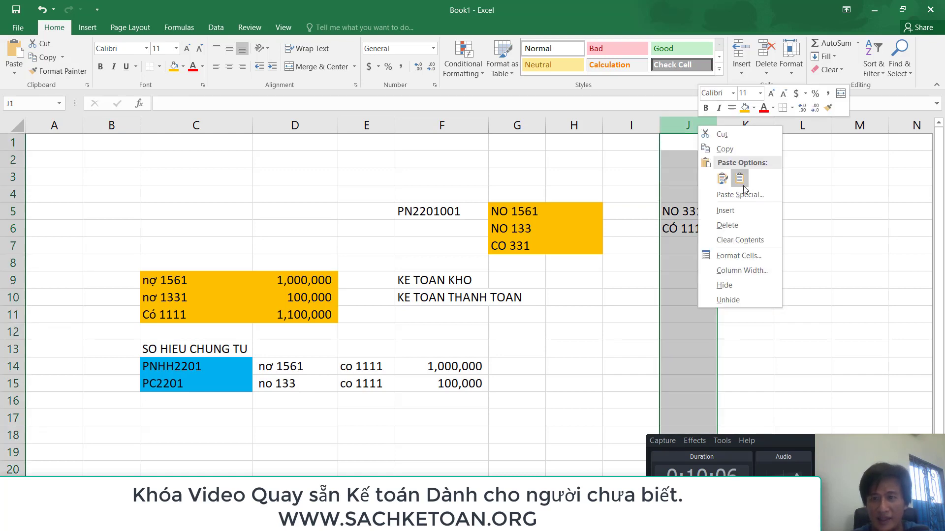
{"action": "left_click", "coordinate": [728, 210]}
{"action": "left_click", "coordinate": [730, 228]}
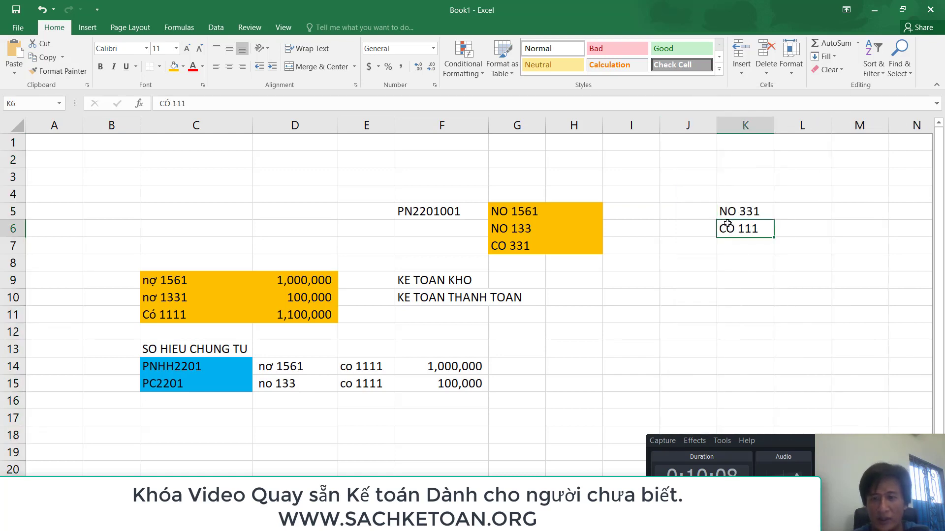
Step: Enter the payment voucher number PC2201001 in J5 and autofit the width of column J
{"action": "left_click", "coordinate": [687, 207]}
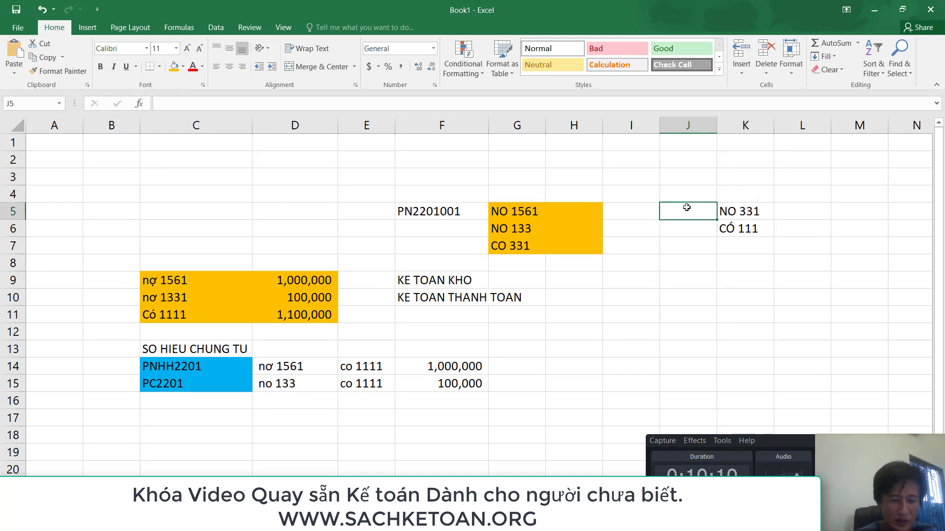
{"action": "type", "text": "PC2201001"}
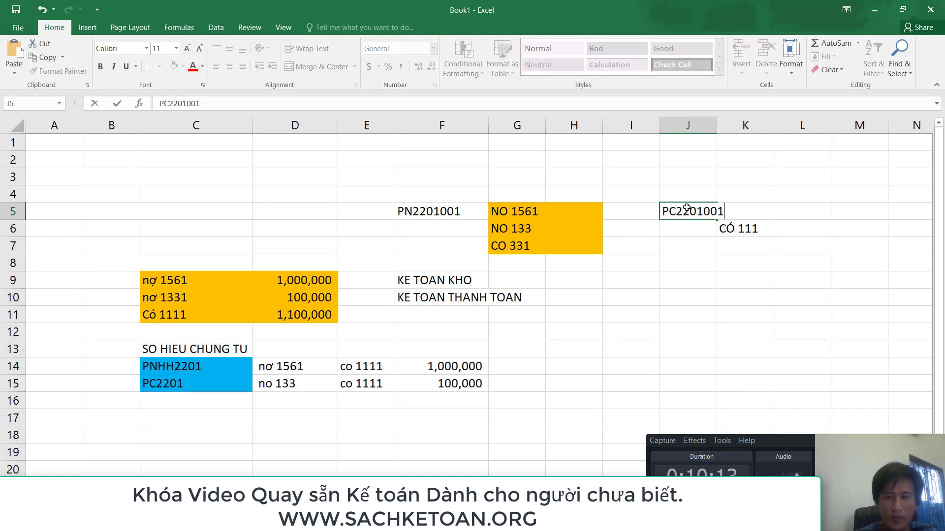
{"action": "key", "text": "Return"}
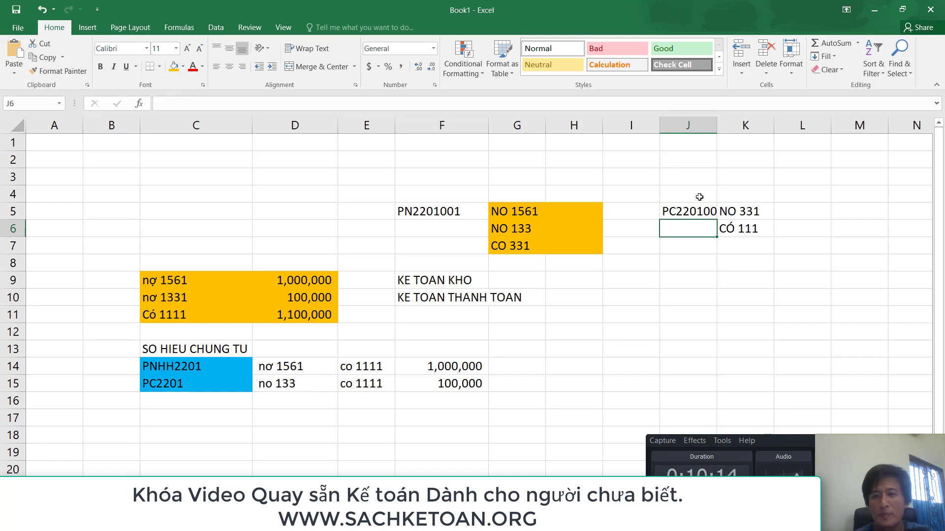
{"action": "double_click", "coordinate": [717, 126]}
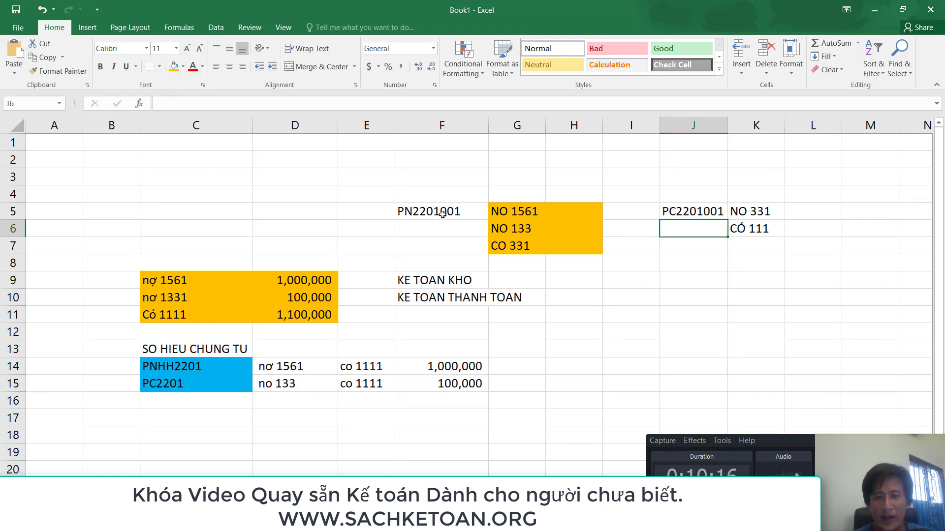
Step: Compare the purchase voucher block in F5:H7 and the payment voucher block in J5:K6 with the combined entry in C9:D11
{"action": "left_click_drag", "start_coordinate": [446, 213], "coordinate": [559, 251]}
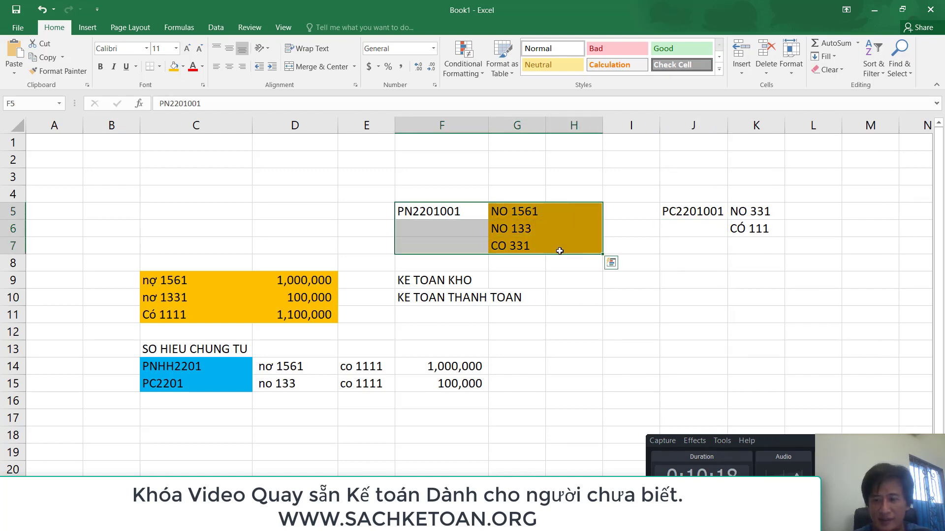
{"action": "left_click", "coordinate": [428, 212]}
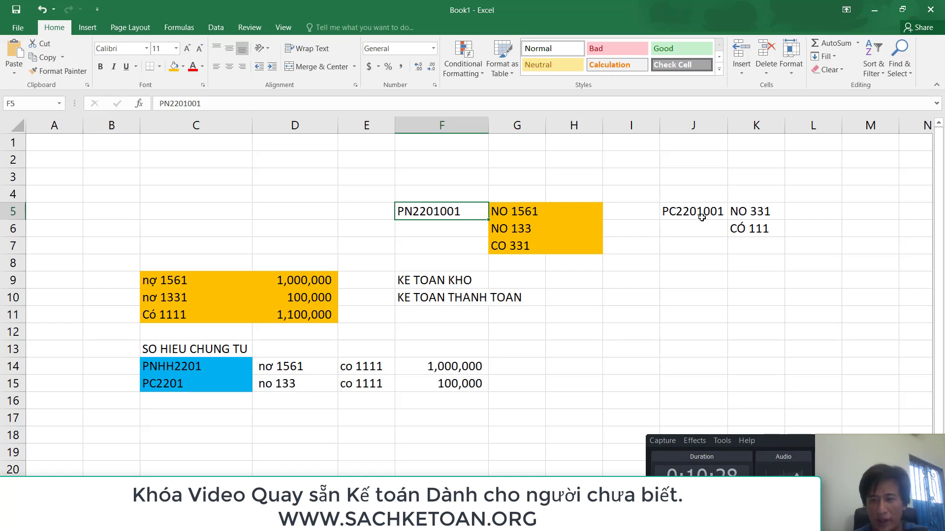
{"action": "left_click_drag", "start_coordinate": [701, 214], "coordinate": [768, 236]}
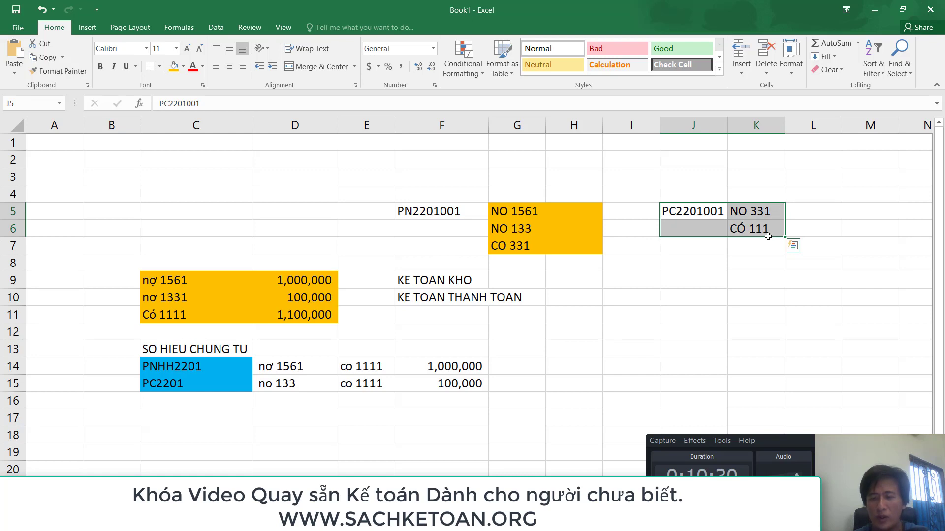
{"action": "left_click", "coordinate": [681, 215]}
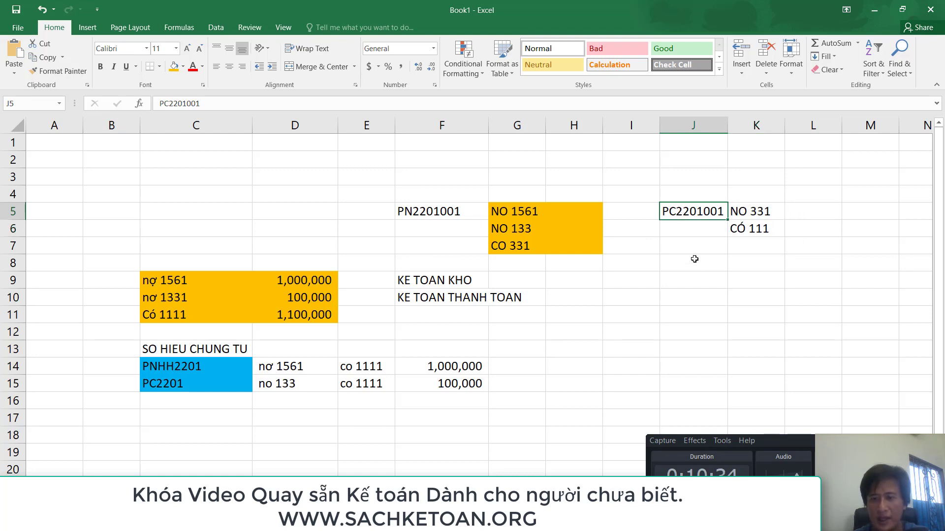
{"action": "left_click_drag", "start_coordinate": [436, 210], "coordinate": [545, 250]}
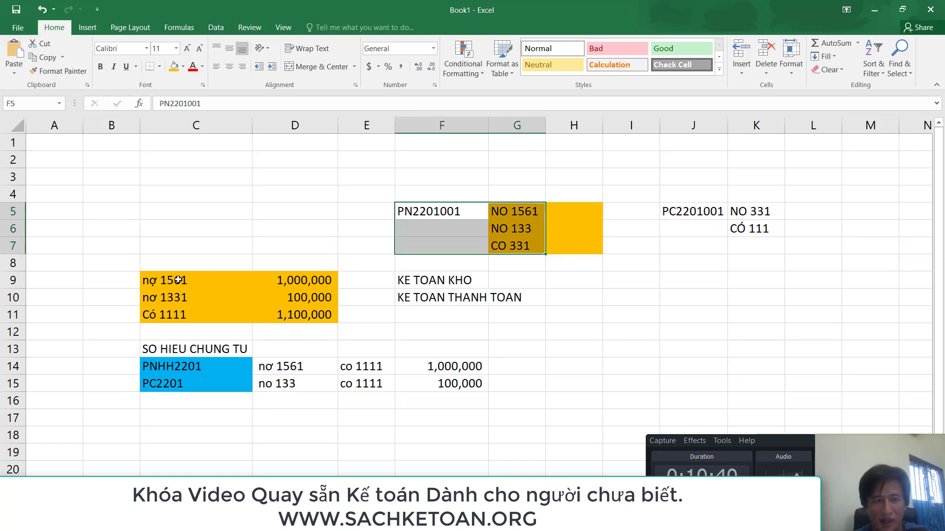
{"action": "left_click_drag", "start_coordinate": [225, 278], "coordinate": [285, 320]}
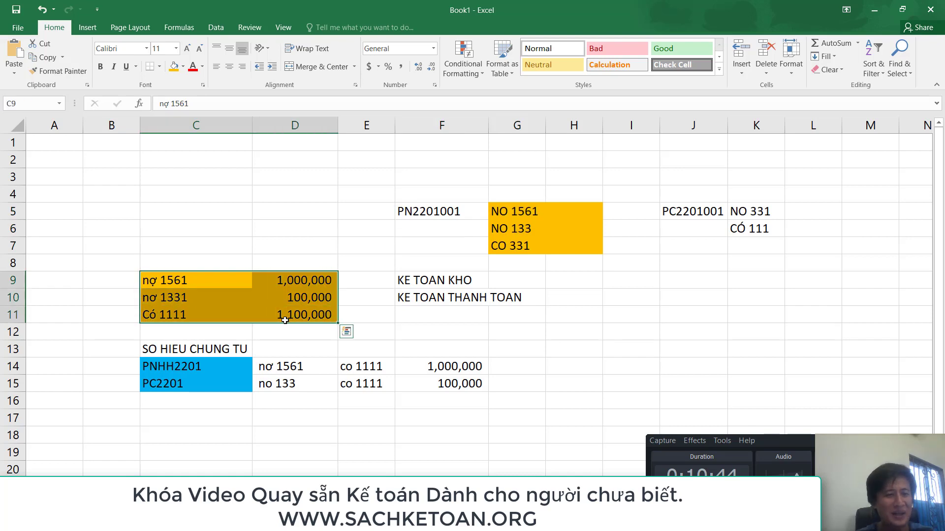
Step: Enter the note "pc kem theo bo chung tu" in F11, below the KE TOAN THANH TOAN label
{"action": "left_click", "coordinate": [430, 313]}
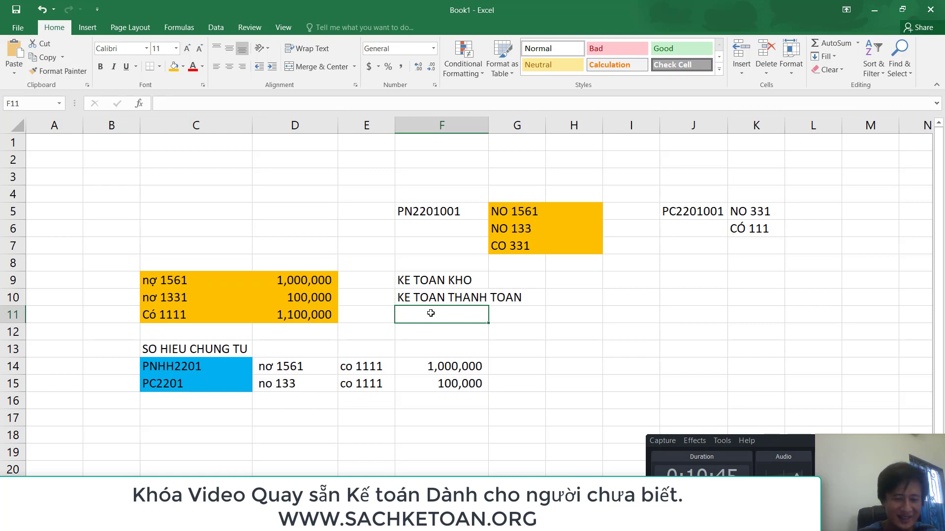
{"action": "type", "text": "pc kem"}
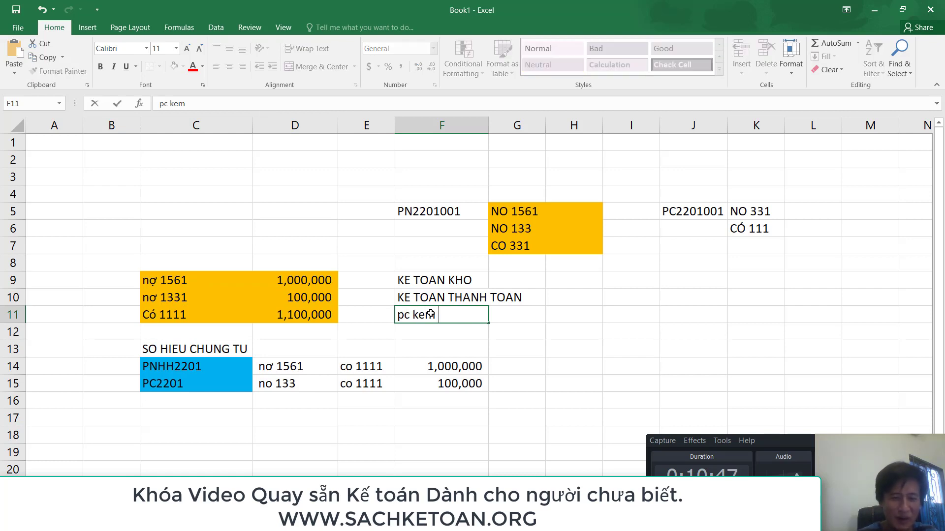
{"action": "type", "text": " theo bo chung tu"}
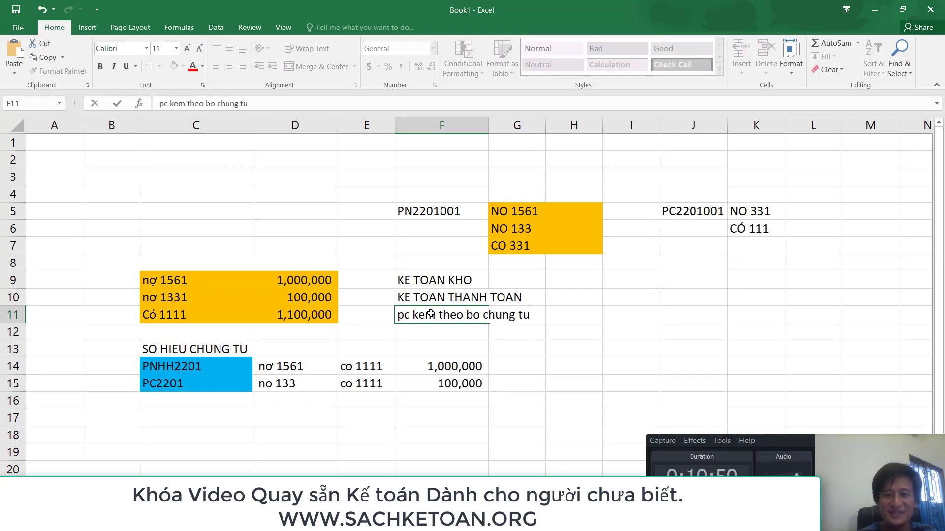
{"action": "key", "text": "Return"}
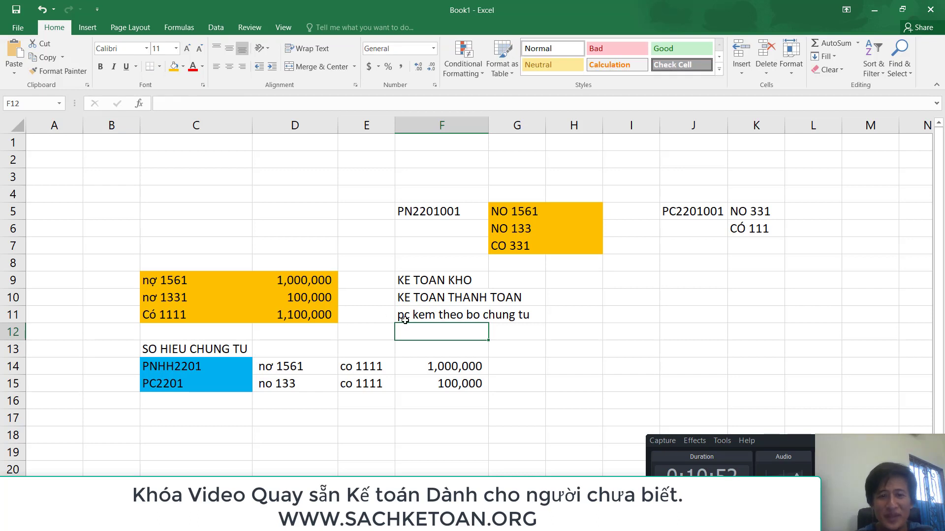
{"action": "left_click", "coordinate": [418, 314]}
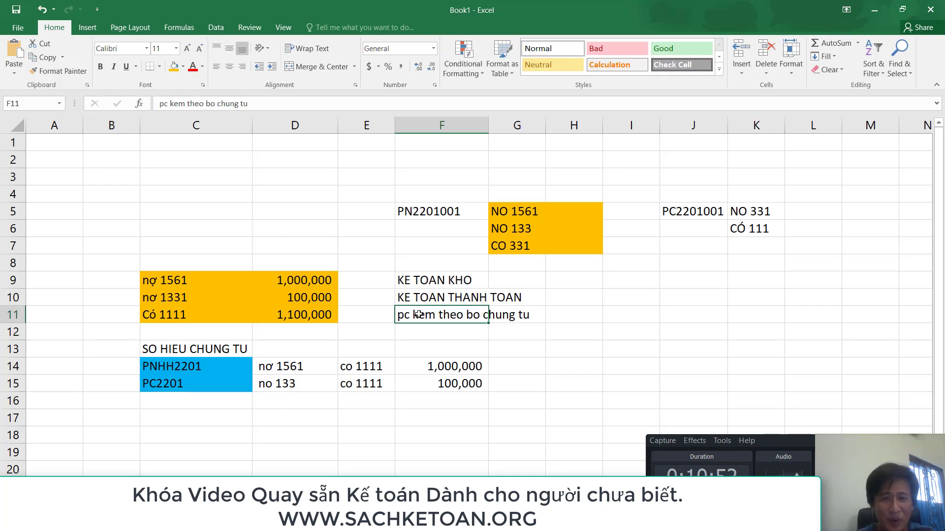
Step: Enter the label PHIEU NHAP in C17, below the voucher number rows
{"action": "left_click", "coordinate": [179, 282]}
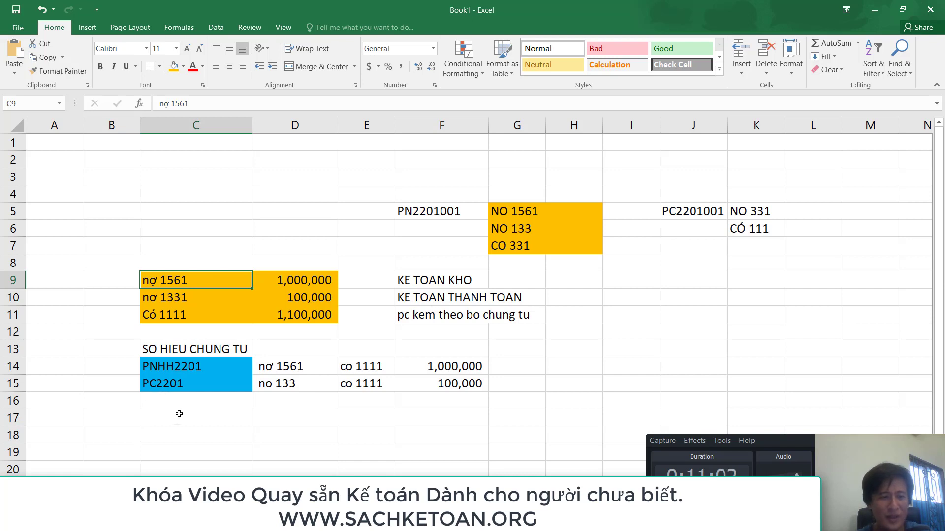
{"action": "left_click", "coordinate": [180, 415]}
{"action": "type", "text": "PHIEU NHAP"}
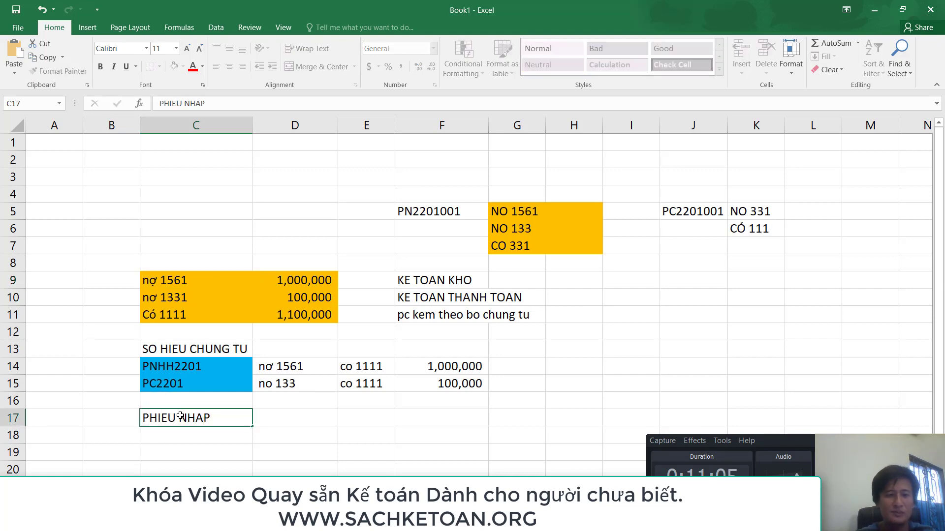
{"action": "key", "text": "Return"}
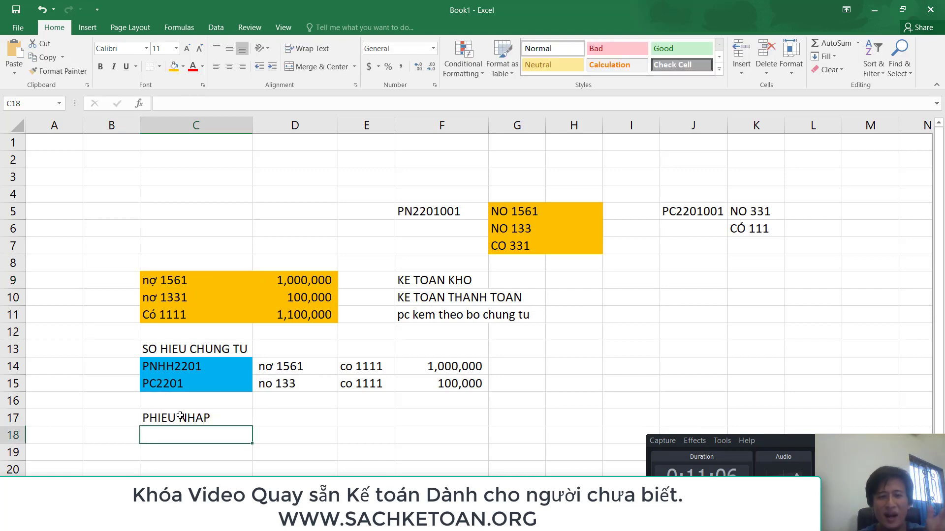
{"action": "left_click", "coordinate": [179, 415]}
Step: Review the combined entry in C9:D11 against the PHIEU NHAP label in C17
{"action": "left_click_drag", "start_coordinate": [202, 279], "coordinate": [297, 290]}
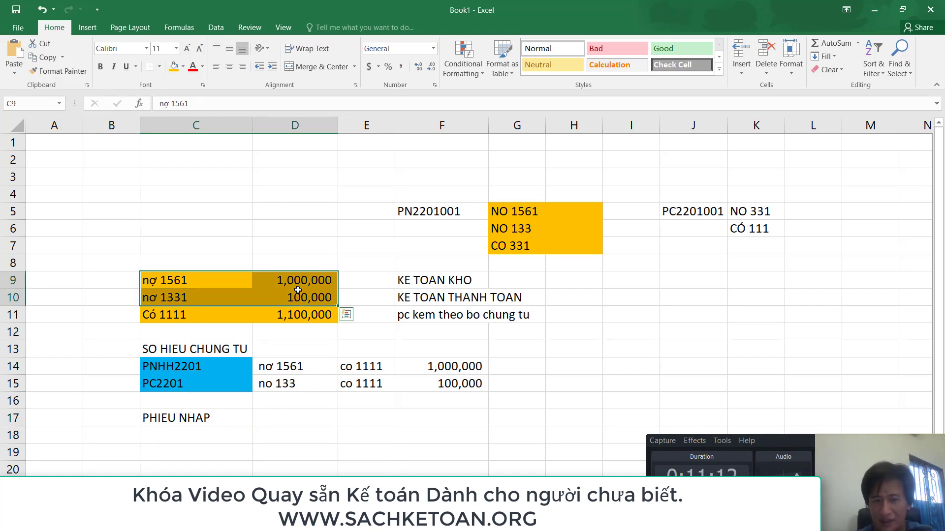
{"action": "left_click", "coordinate": [290, 314], "text": "shift"}
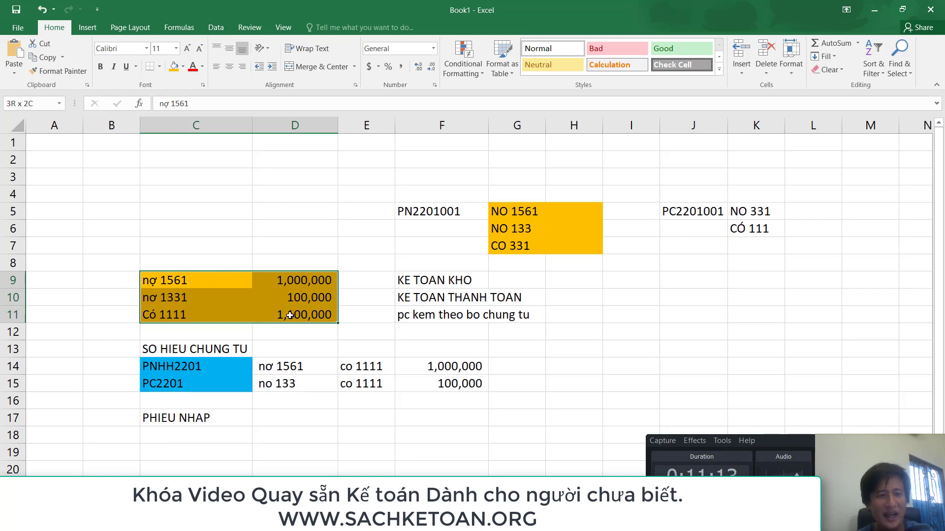
{"action": "left_click", "coordinate": [194, 277]}
{"action": "left_click_drag", "start_coordinate": [194, 277], "coordinate": [305, 310]}
{"action": "left_click", "coordinate": [177, 418]}
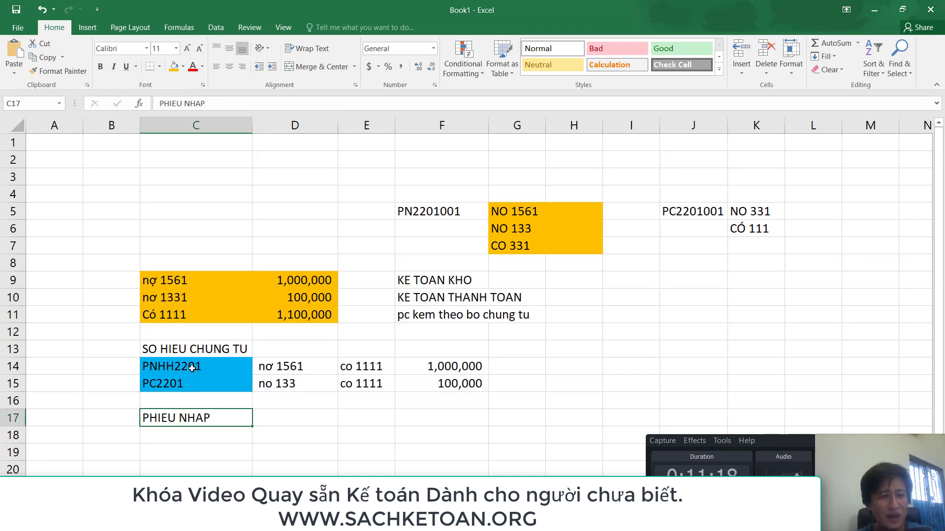
{"action": "left_click_drag", "start_coordinate": [179, 280], "coordinate": [303, 325]}
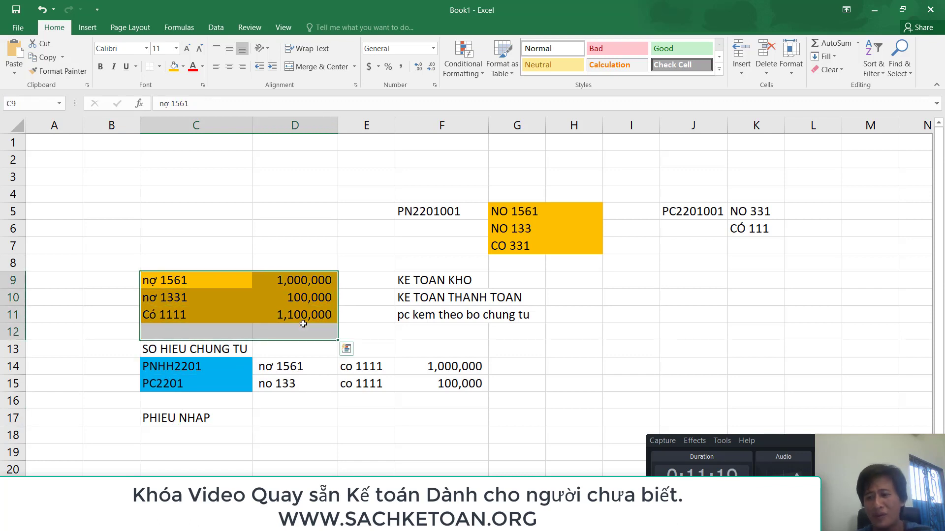
{"action": "left_click", "coordinate": [218, 418]}
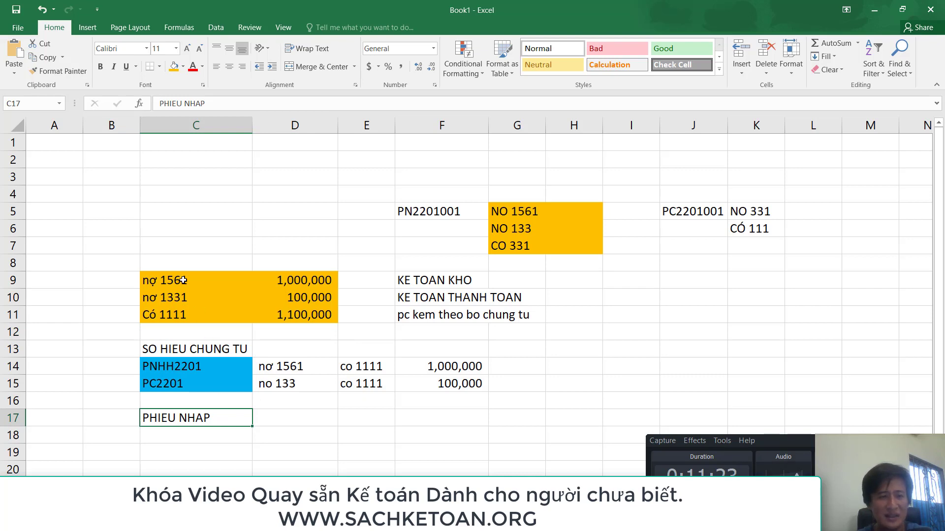
Step: Compare the combined entry in C9:D11 with the split voucher rows PNHH2201 and PC2201 in rows 14 and 15
{"action": "left_click_drag", "start_coordinate": [183, 281], "coordinate": [148, 277]}
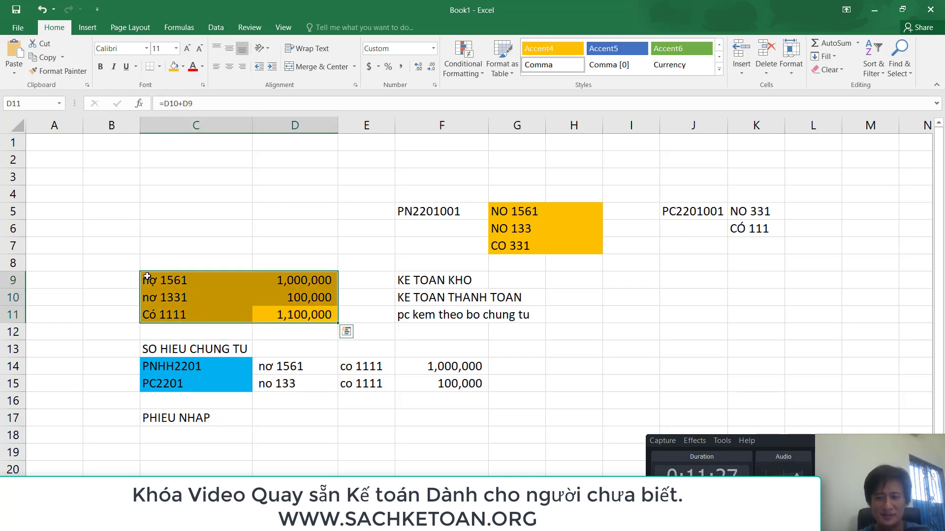
{"action": "left_click_drag", "start_coordinate": [196, 281], "coordinate": [324, 321]}
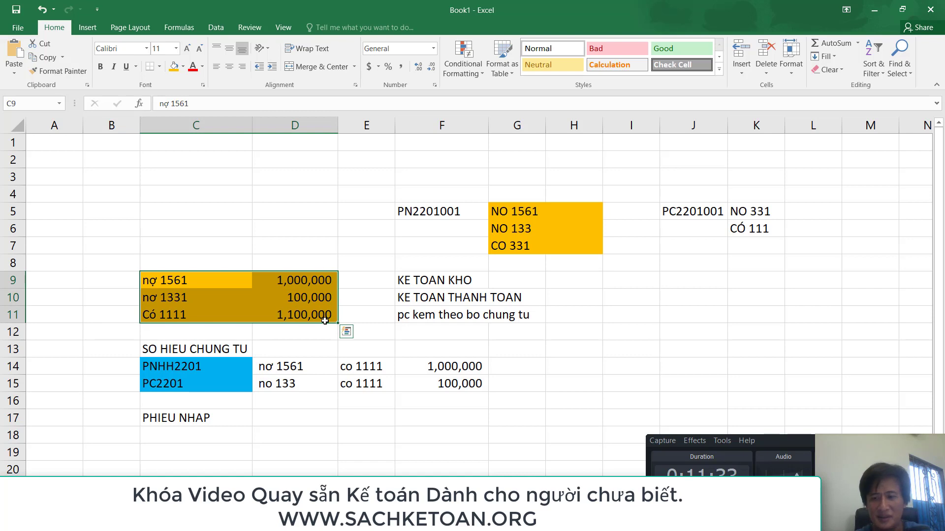
{"action": "left_click_drag", "start_coordinate": [202, 281], "coordinate": [317, 314]}
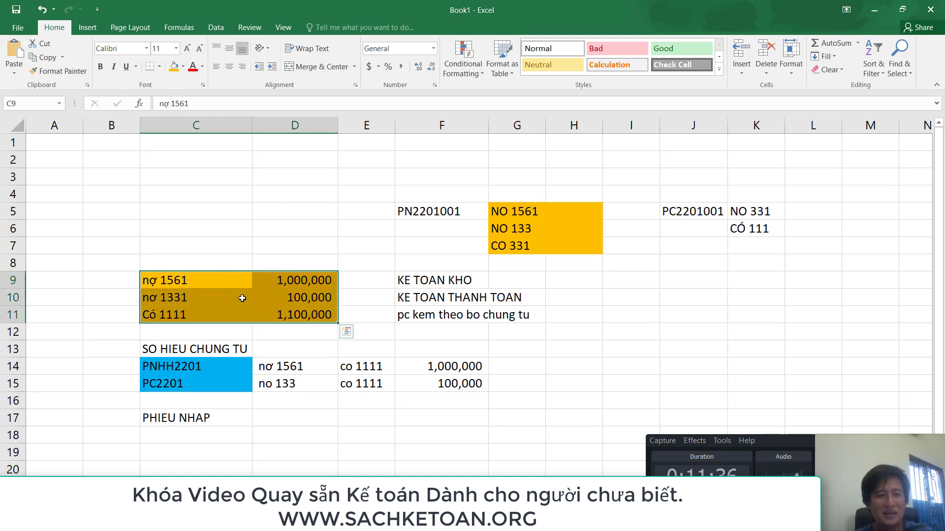
{"action": "left_click", "coordinate": [281, 315]}
{"action": "mouse_move", "coordinate": [180, 281]}
{"action": "left_mouse_down"}
{"action": "mouse_move", "coordinate": [310, 301]}
{"action": "mouse_move", "coordinate": [313, 319]}
{"action": "mouse_move", "coordinate": [192, 298]}
{"action": "mouse_move", "coordinate": [164, 278]}
{"action": "left_mouse_up"}
{"action": "left_click_drag", "start_coordinate": [195, 366], "coordinate": [388, 386]}
{"action": "left_click", "coordinate": [224, 365]}
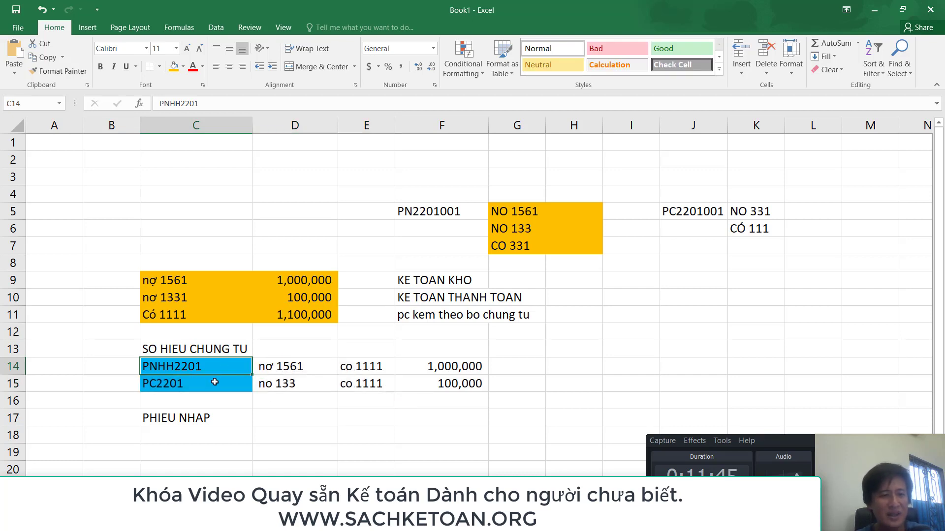
Step: Review the voucher numbers in C14:C15 against their debit and credit accounts in D14:E15
{"action": "left_click", "coordinate": [217, 382]}
{"action": "left_click", "coordinate": [203, 369]}
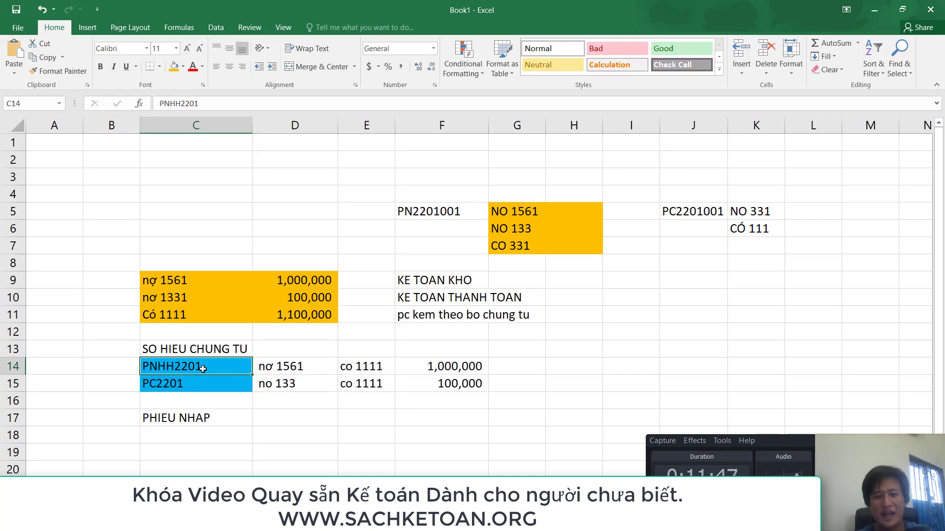
{"action": "left_click_drag", "start_coordinate": [302, 368], "coordinate": [369, 384]}
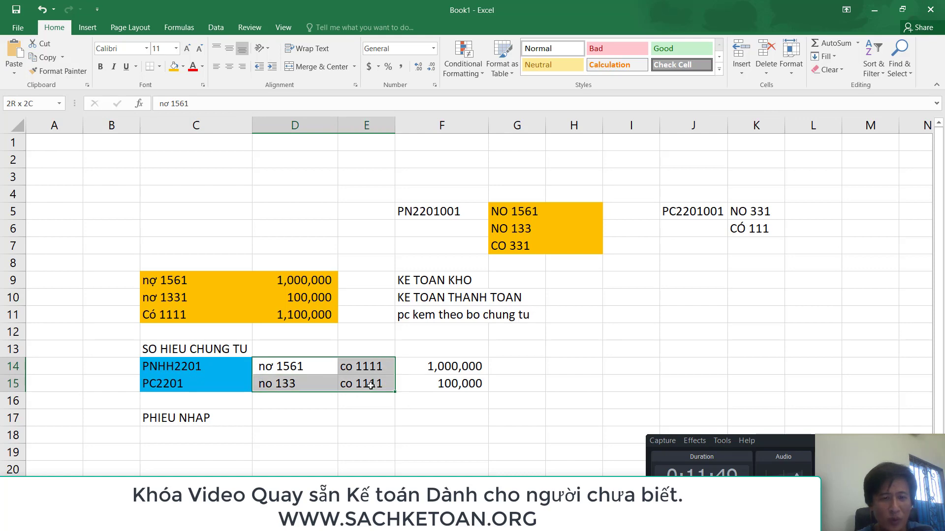
{"action": "left_click_drag", "start_coordinate": [210, 365], "coordinate": [206, 381]}
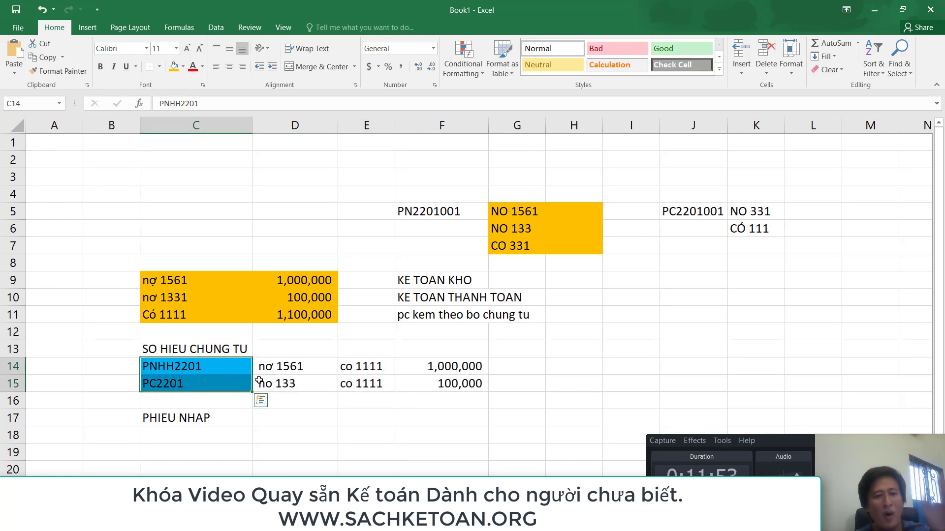
{"action": "key", "text": "alt+Tab"}
{"action": "key", "text": "alt+Tab"}
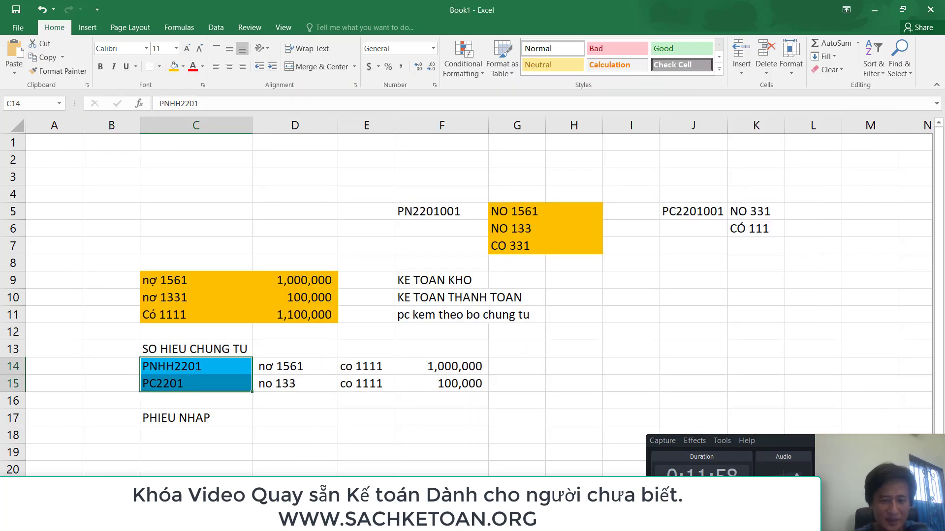
Step: Examine the voucher number column B in the So.Excel.Thang.01.2016 journal and compare it with C14:C15 in Book1
{"action": "key", "text": "alt+Tab"}
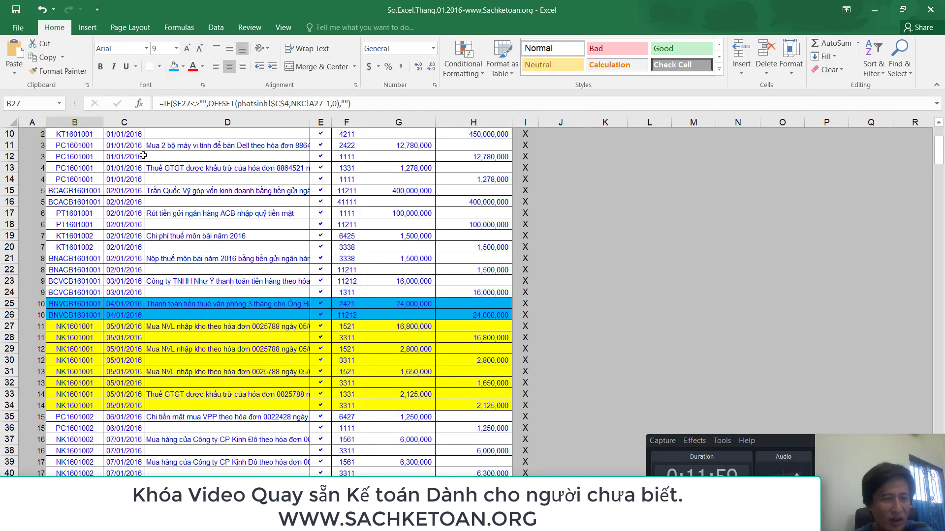
{"action": "key", "text": "ctrl+Up"}
{"action": "key", "text": "ctrl+shift+Down"}
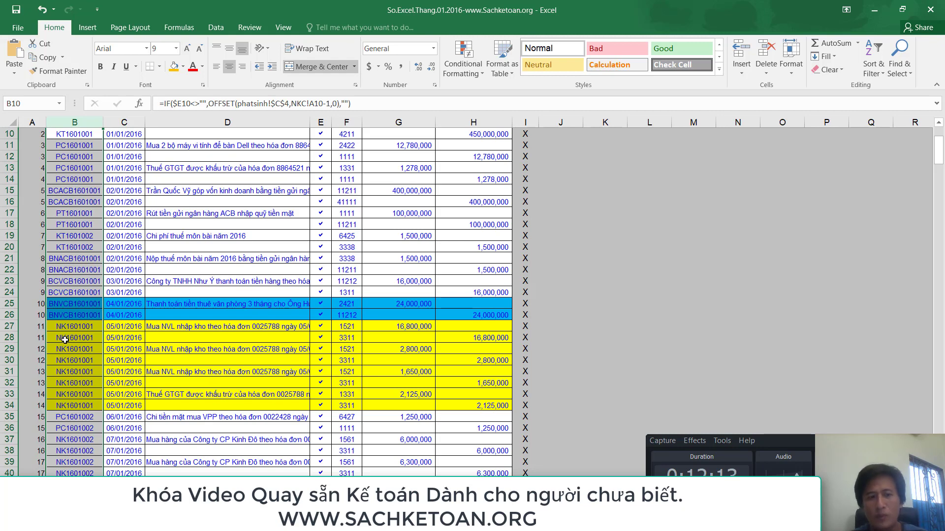
{"action": "key", "text": "alt+Tab"}
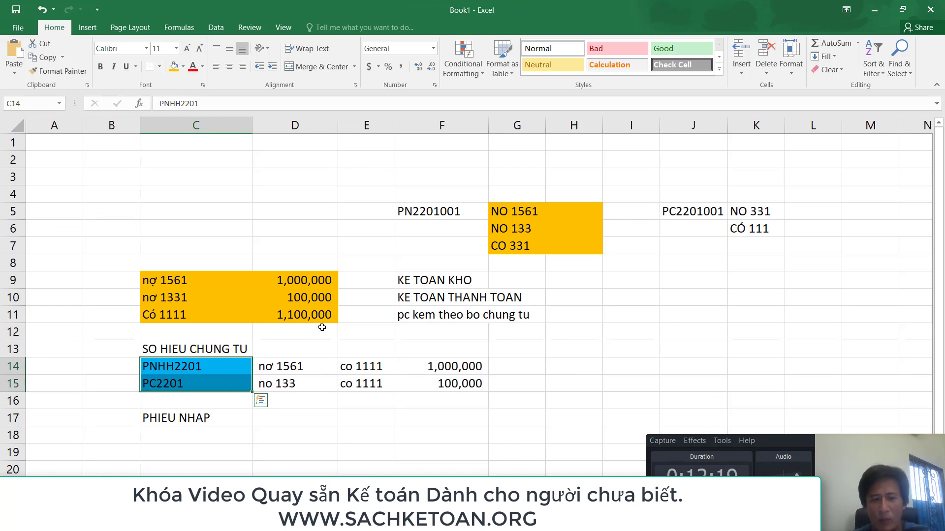
{"action": "left_click_drag", "start_coordinate": [218, 366], "coordinate": [223, 386]}
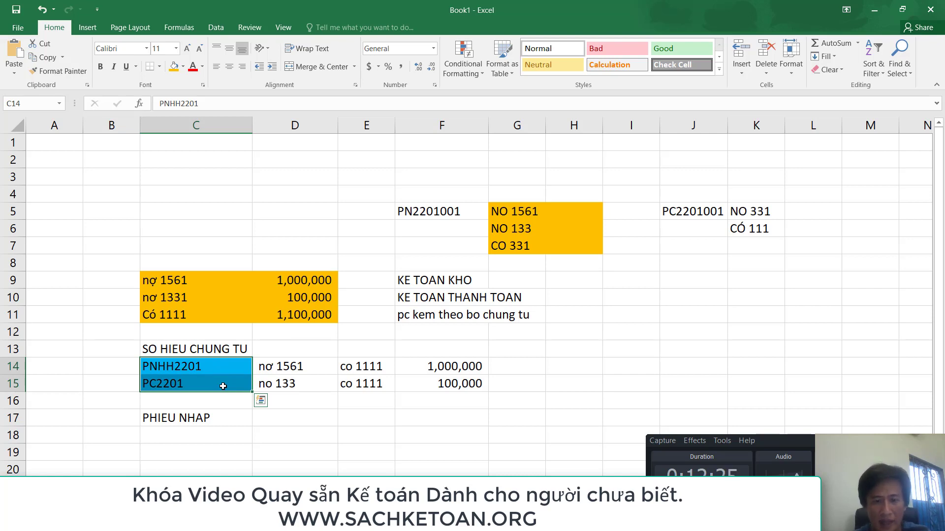
Step: Switch to the So.Excel.Thang.01.2016 journal and examine the voucher number, accounts and amounts of the office rent entry in rows 25 and 26
{"action": "left_click", "coordinate": [499, 523]}
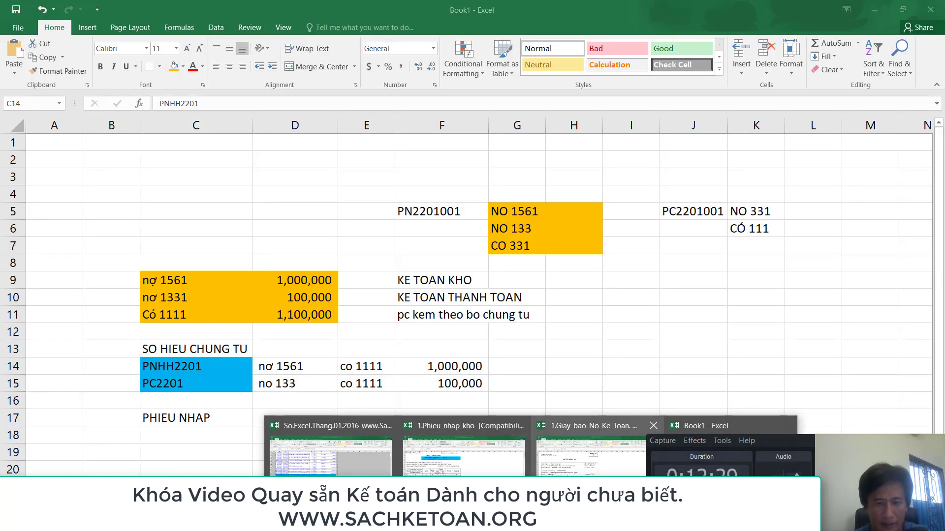
{"action": "left_click", "coordinate": [325, 442]}
{"action": "left_click_drag", "start_coordinate": [74, 304], "coordinate": [469, 317]}
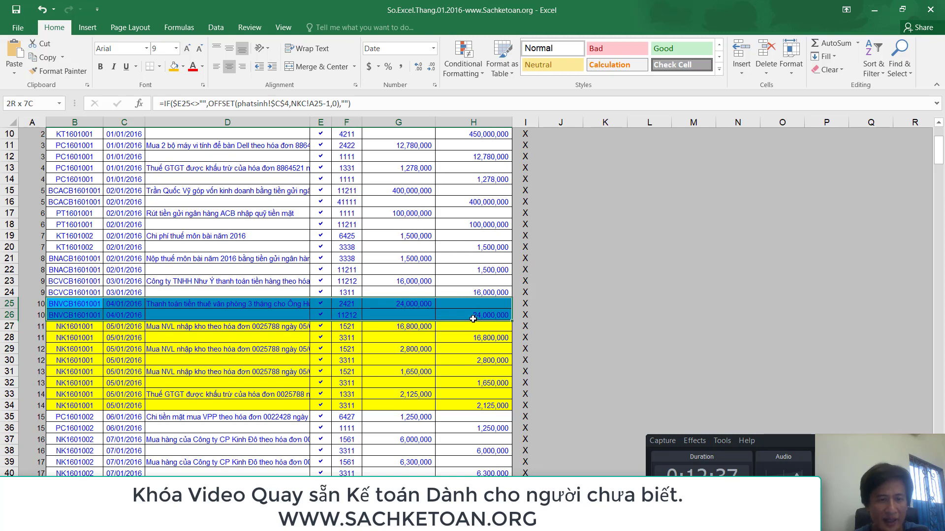
{"action": "left_click", "coordinate": [341, 303]}
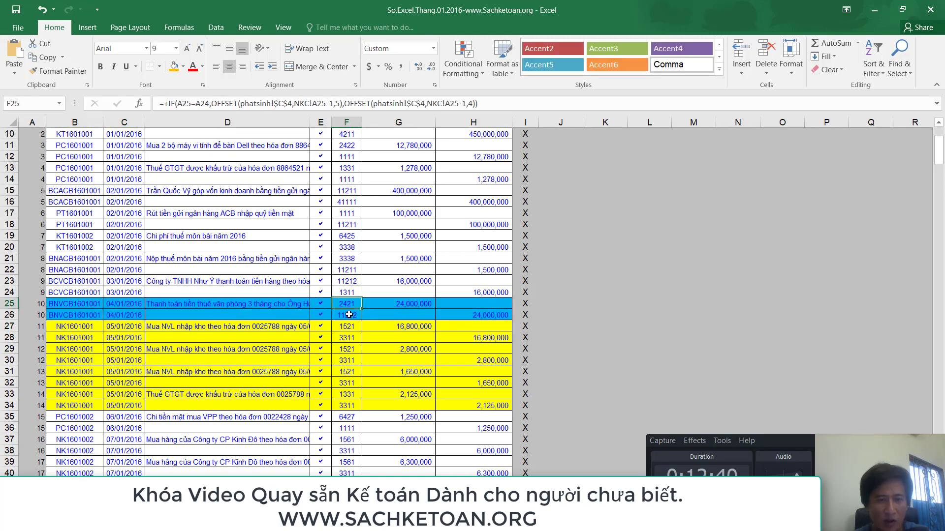
{"action": "left_click", "coordinate": [349, 314]}
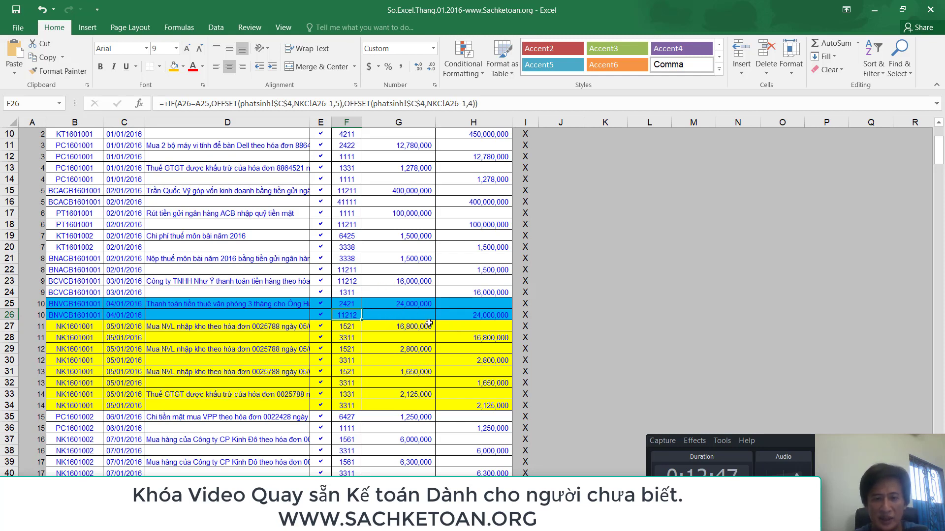
{"action": "left_click", "coordinate": [79, 314]}
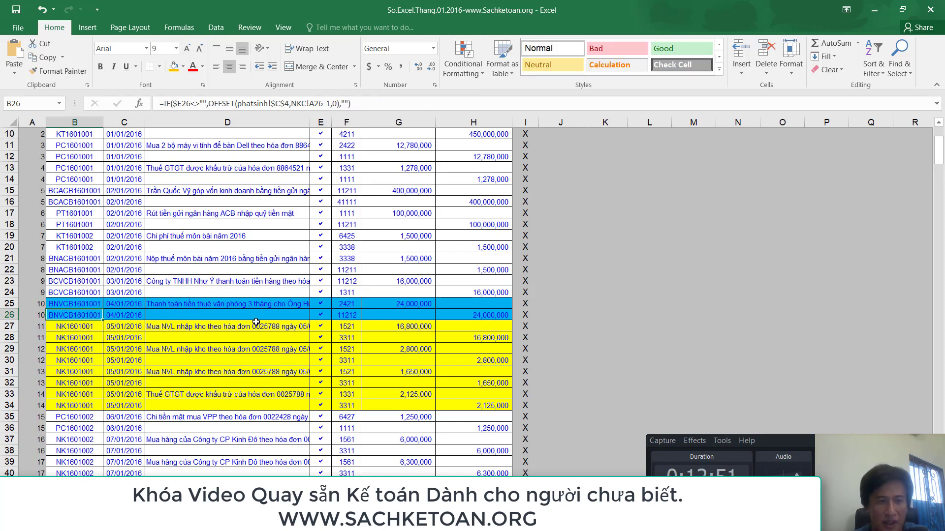
{"action": "left_click_drag", "start_coordinate": [264, 305], "coordinate": [379, 315]}
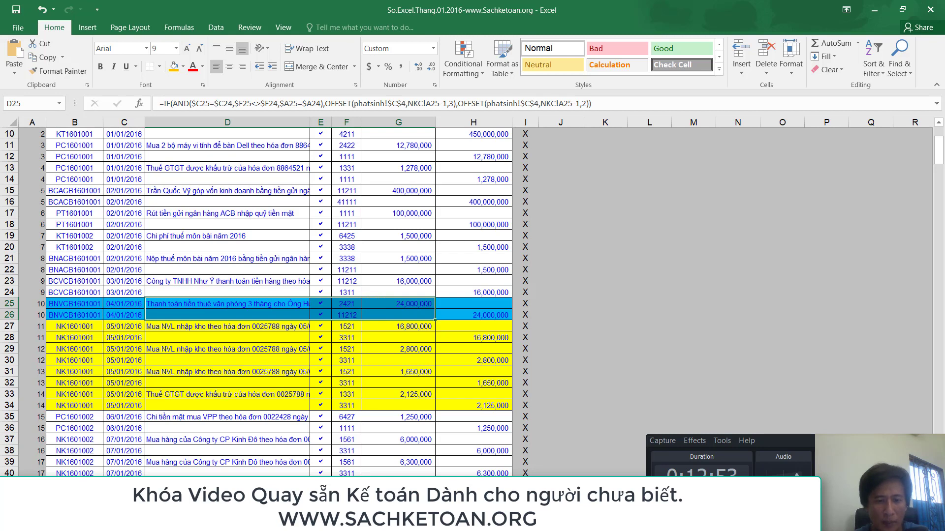
Step: Open 2.Uy_nhiem_chi_(Vietcombank) from the Nghiep.vu.7 folder, compare its payment amount with the journal's rent entry, and close it
{"action": "key", "text": "alt+Tab"}
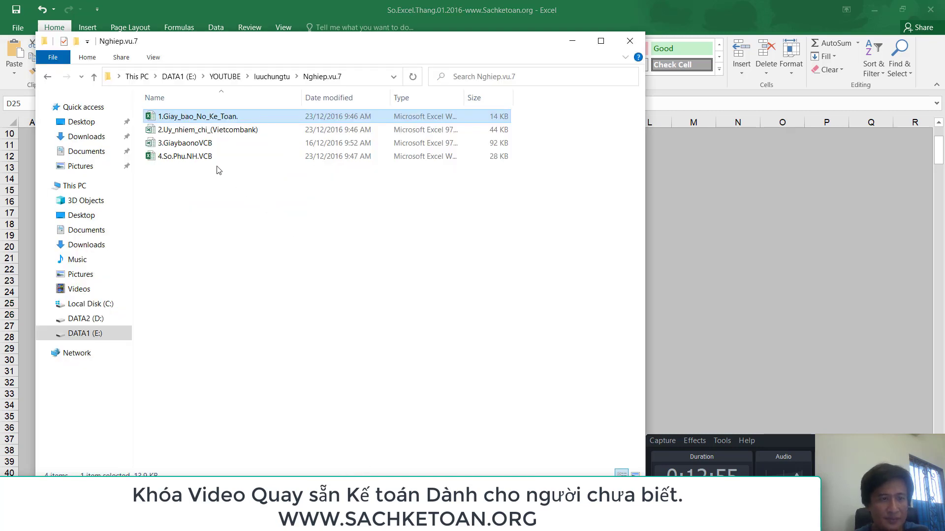
{"action": "left_click", "coordinate": [231, 131]}
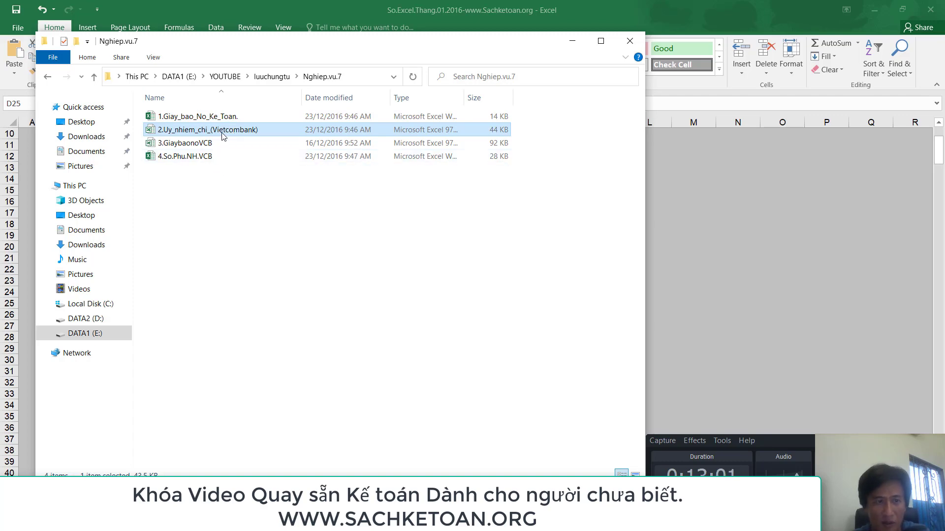
{"action": "key", "text": "alt+Tab"}
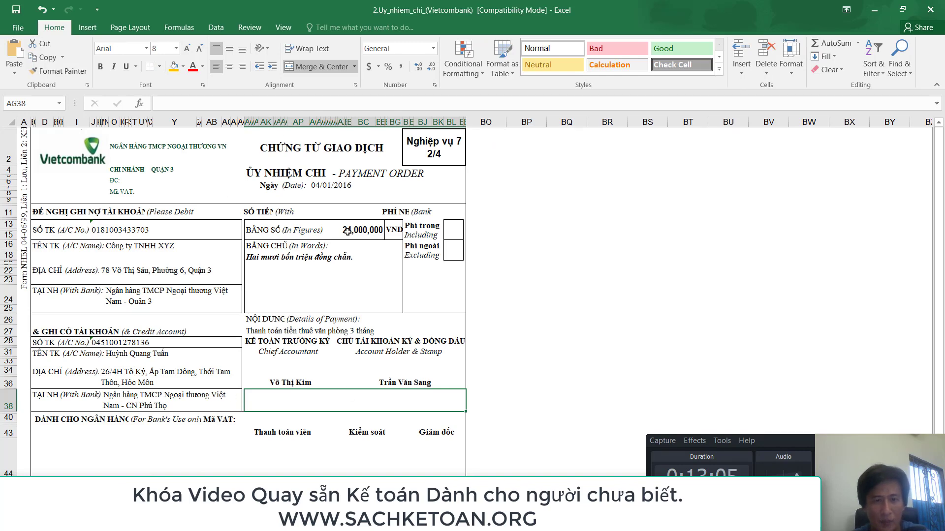
{"action": "key", "text": "alt+Tab"}
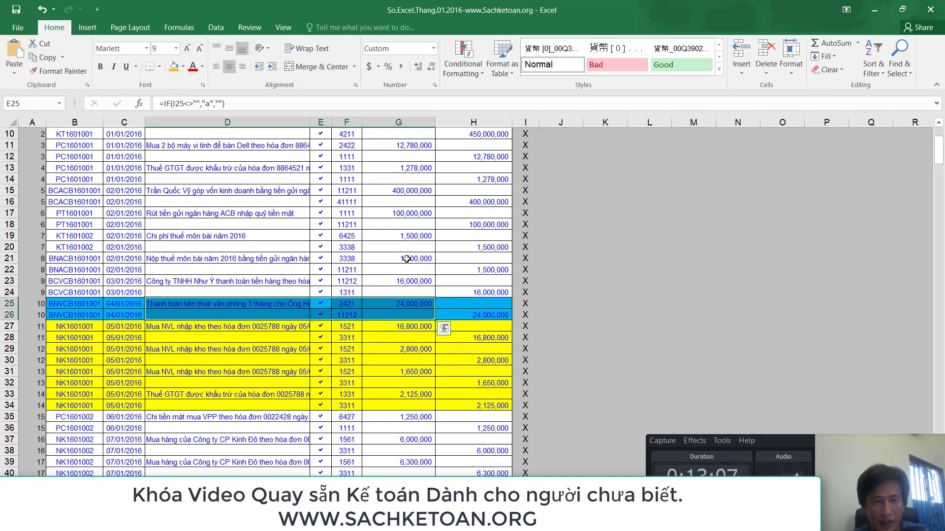
{"action": "key", "text": "alt+Tab"}
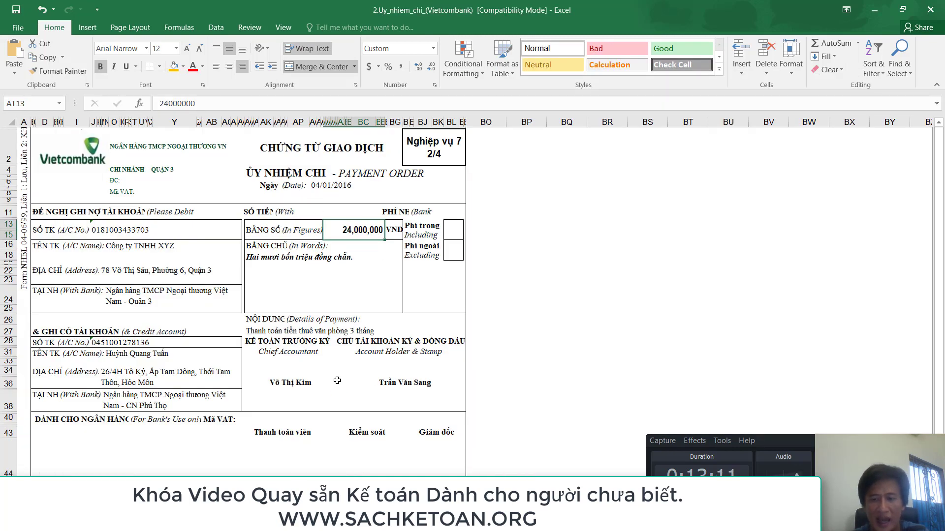
{"action": "left_click", "coordinate": [931, 10]}
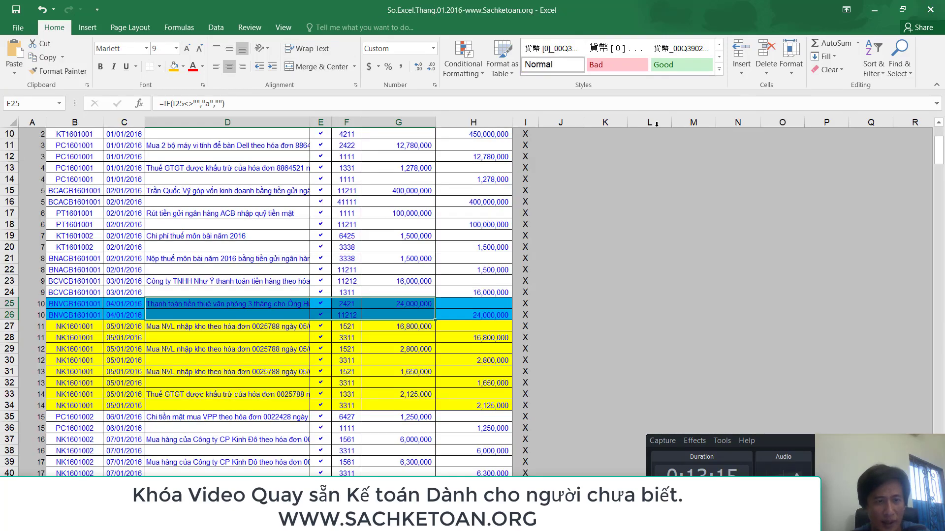
Step: Open the bank debit advice 3.GiaybaonoVCB, check the amount in C13, and close the file
{"action": "key", "text": "alt+Tab"}
{"action": "double_click", "coordinate": [197, 143]}
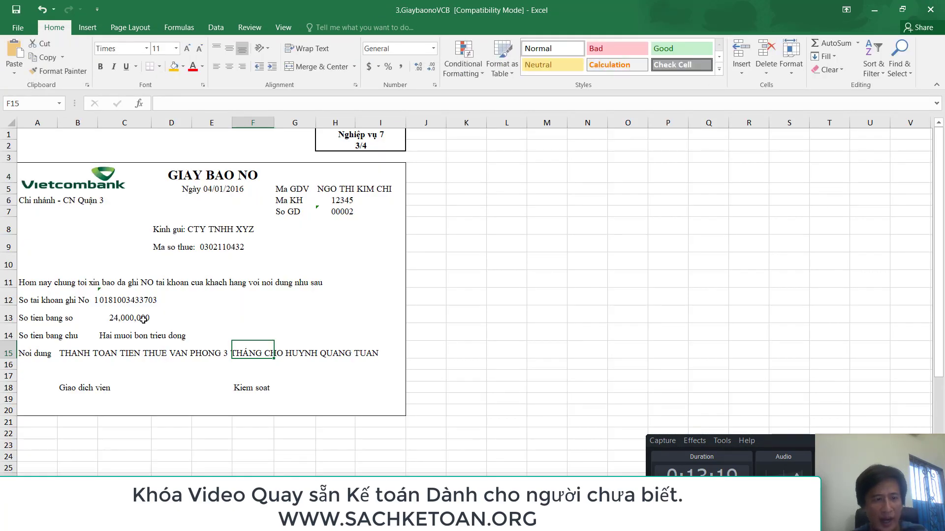
{"action": "left_click", "coordinate": [140, 318]}
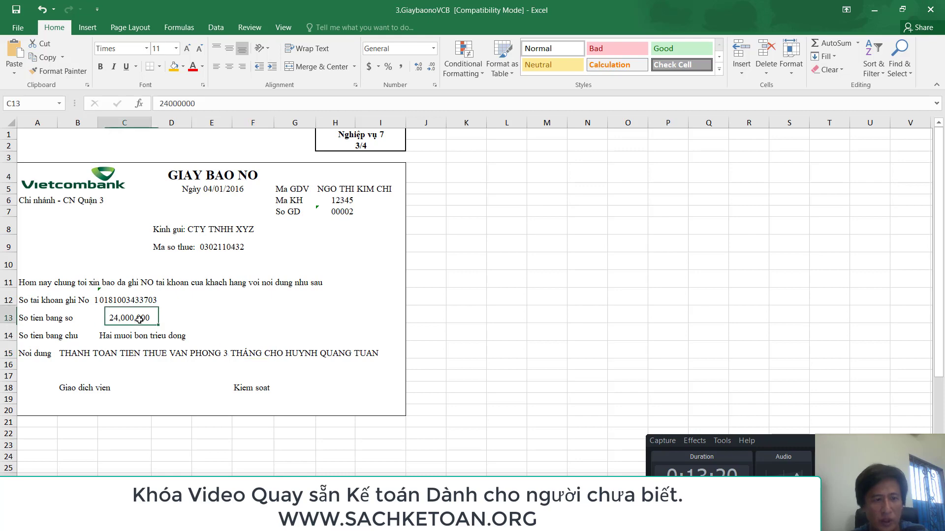
{"action": "left_click", "coordinate": [931, 9]}
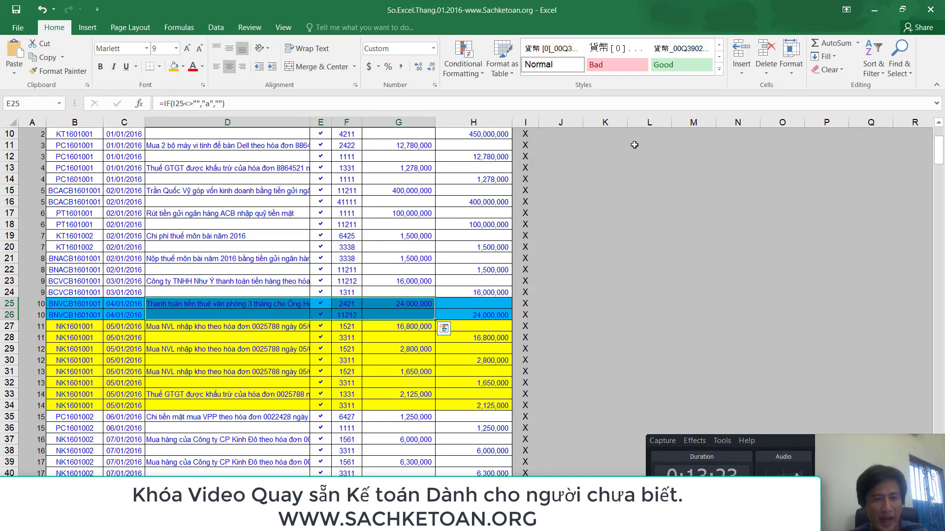
Step: Open the bank statement 4.So.Phu.NH.VCB, check the office rent debit in D16, and close the file
{"action": "key", "text": "alt"}
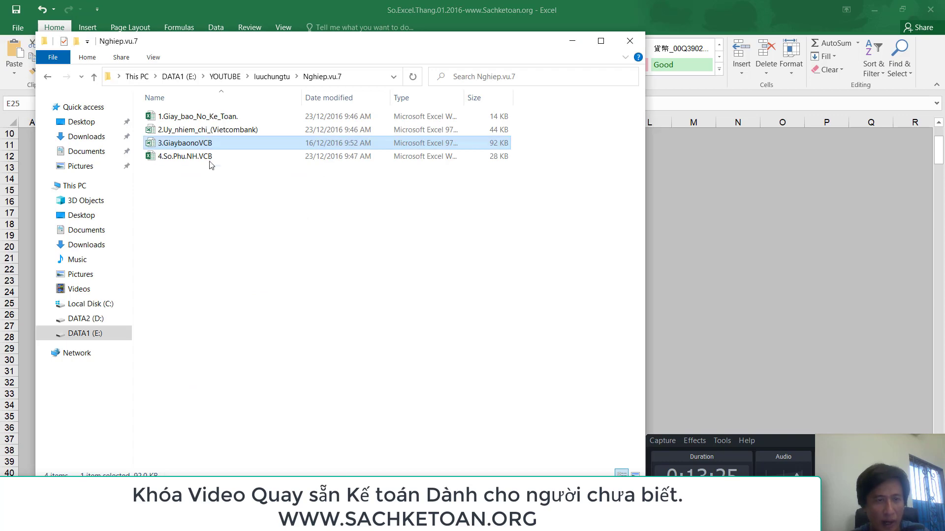
{"action": "double_click", "coordinate": [209, 156]}
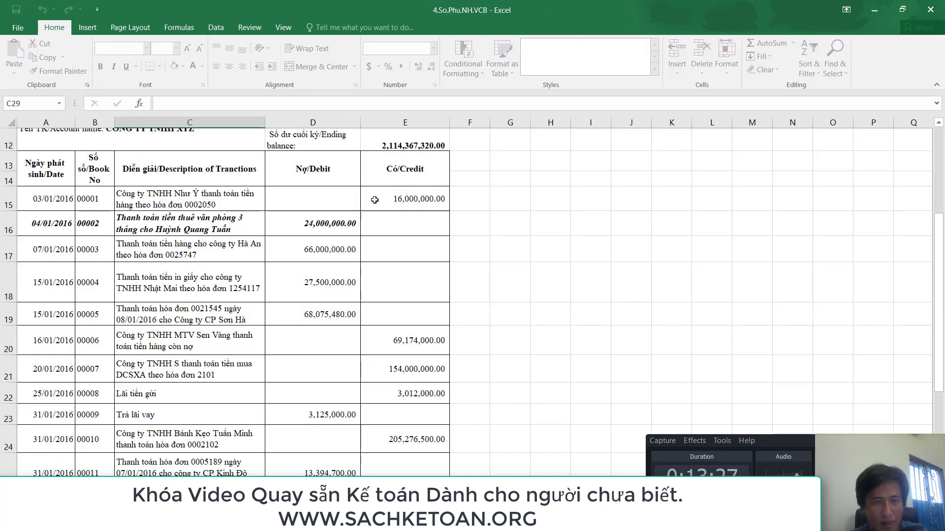
{"action": "left_click", "coordinate": [326, 223]}
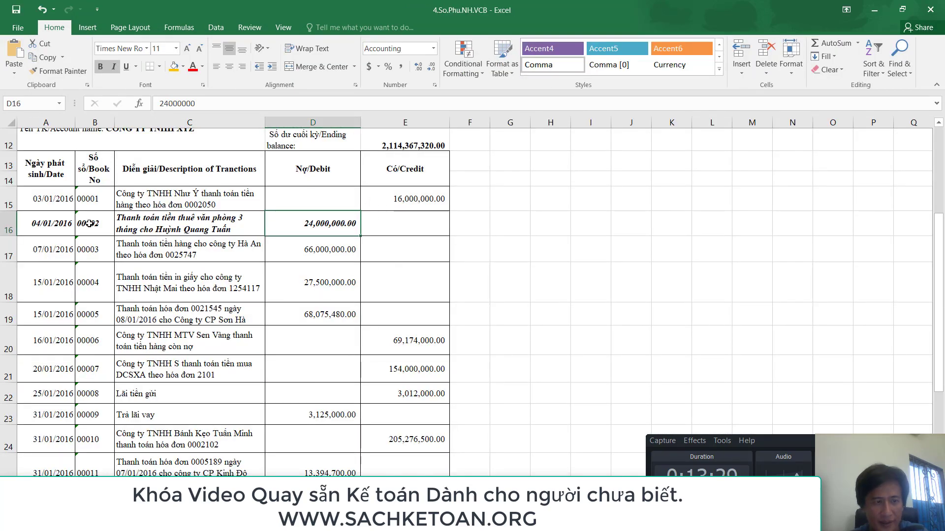
{"action": "left_click", "coordinate": [930, 10]}
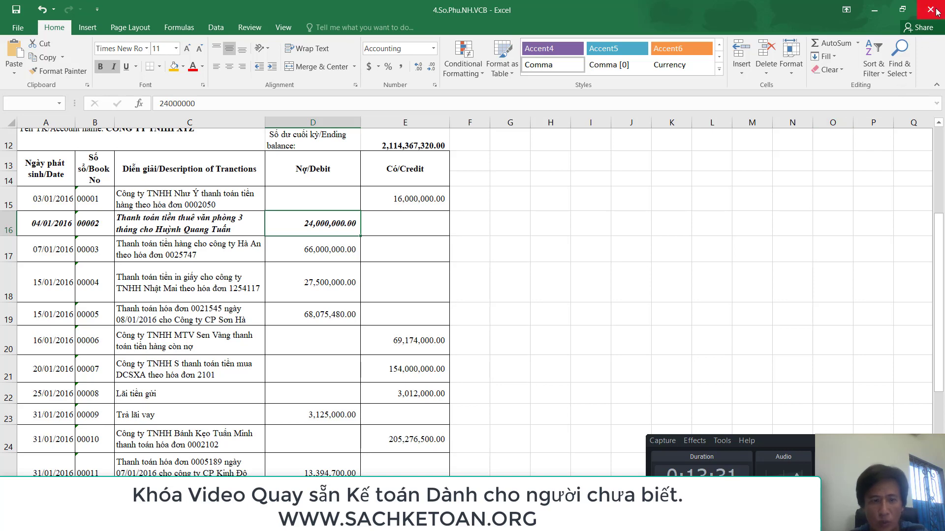
{"action": "left_click", "coordinate": [473, 273]}
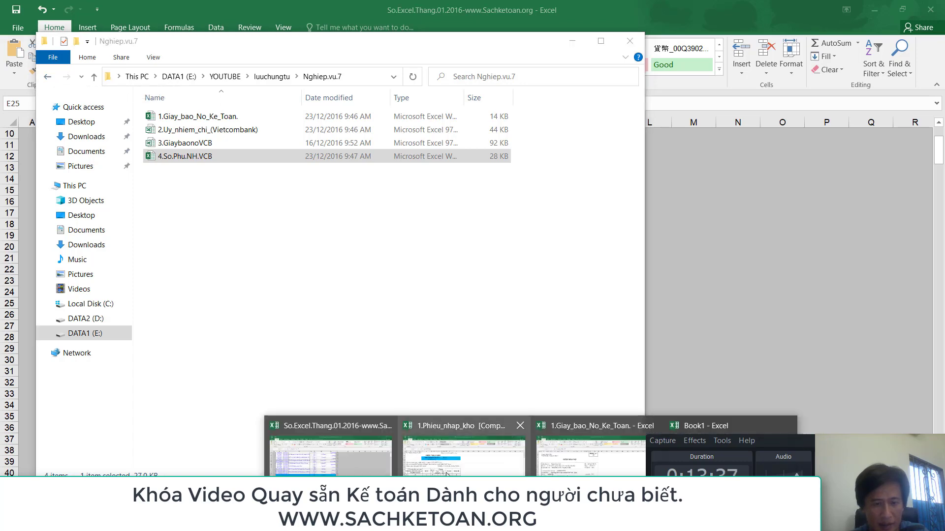
Step: Check the debit account in F25 of the journal against the supporting bank files in the Nghiep.vu.7 folder
{"action": "left_click", "coordinate": [334, 445]}
{"action": "left_click", "coordinate": [350, 305]}
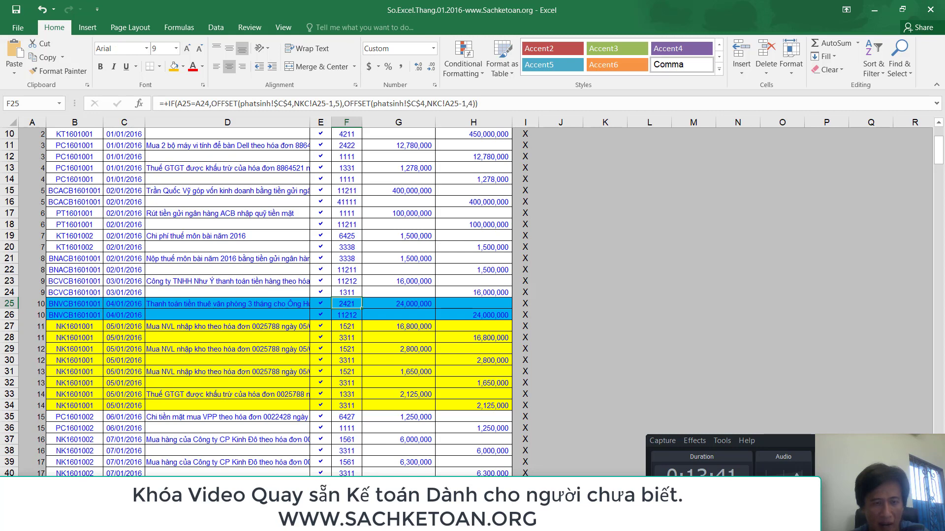
{"action": "key", "text": "alt+Tab"}
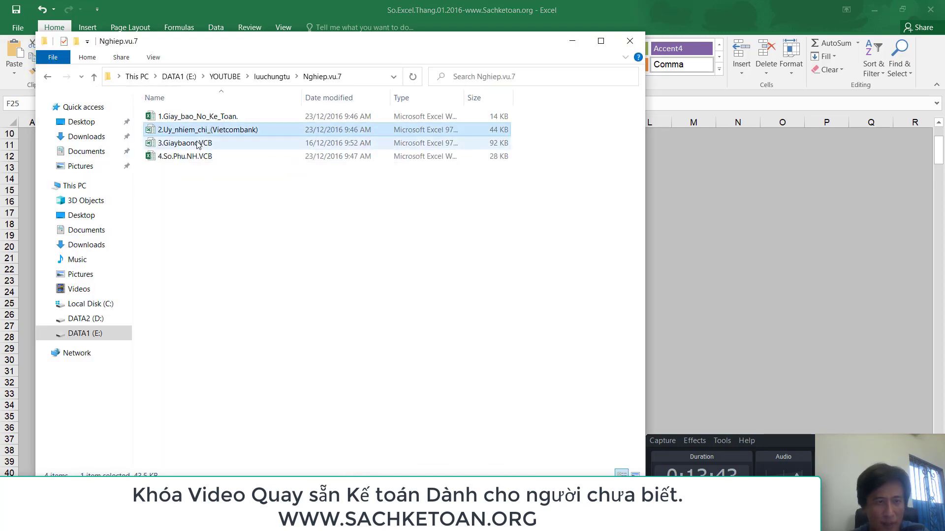
{"action": "left_click", "coordinate": [192, 158]}
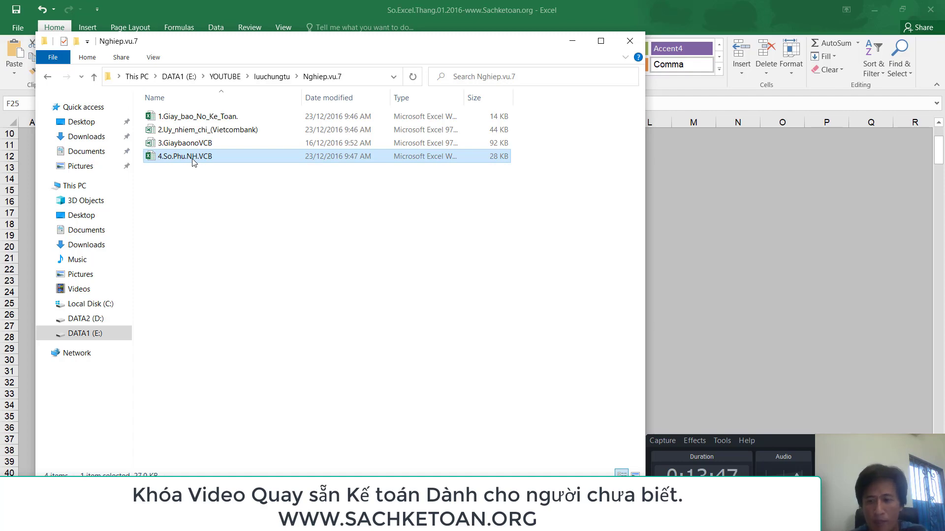
Step: Open 1.Giay_bao_No_Ke_Toan and review its title and the Ghi Nợ and Ghi Có account columns
{"action": "double_click", "coordinate": [218, 117]}
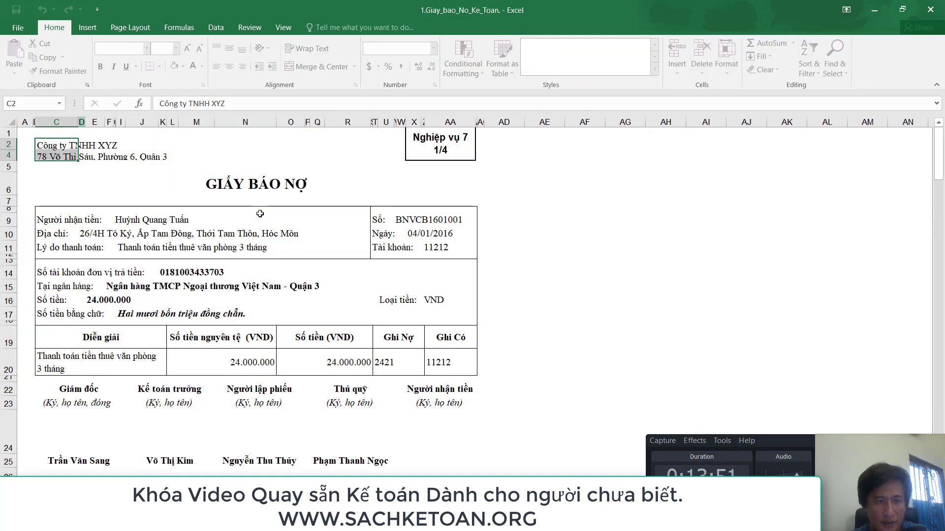
{"action": "left_click", "coordinate": [267, 191]}
{"action": "left_click_drag", "start_coordinate": [402, 338], "coordinate": [449, 340]}
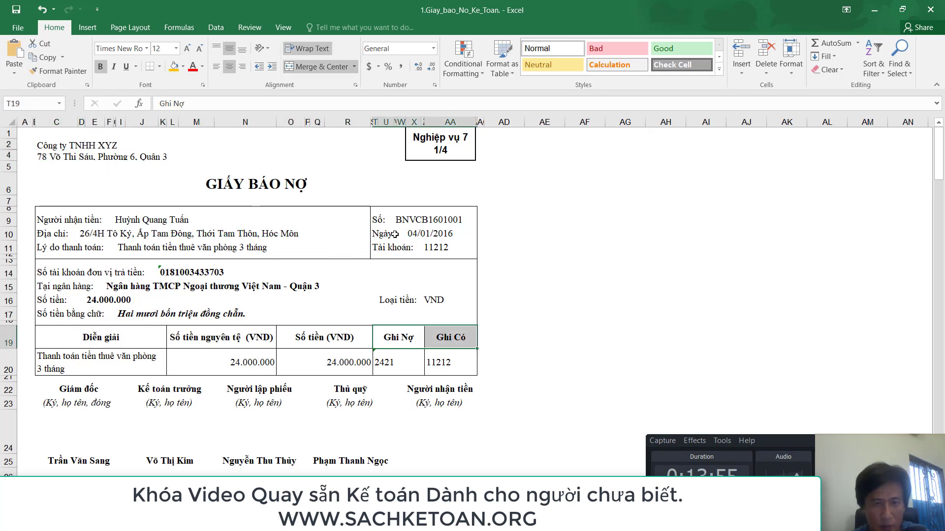
Step: Highlight the voucher number in V9 of the accounting debit note with an orange fill and return to the journal
{"action": "left_click", "coordinate": [403, 220]}
{"action": "left_click", "coordinate": [173, 68]}
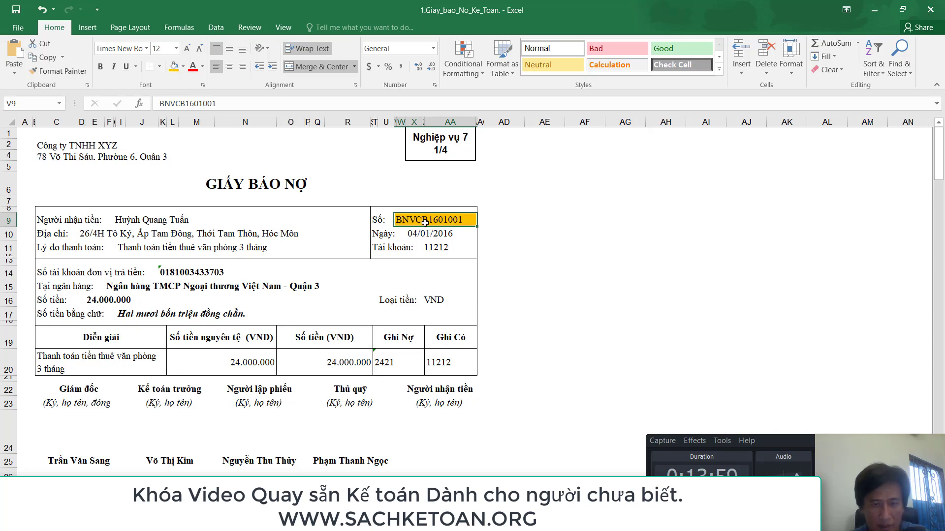
{"action": "key", "text": "ctrl+Tab"}
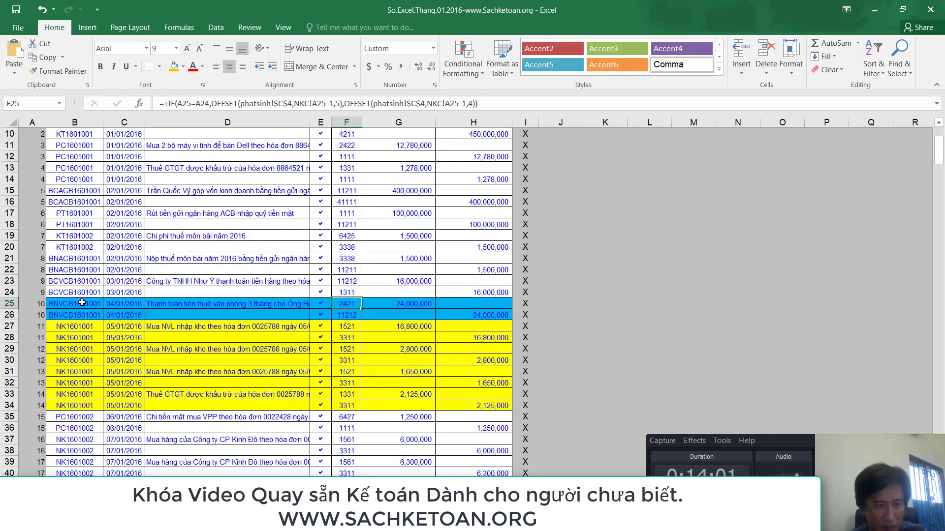
Step: Compare the voucher number in B25 of the journal with the debit note, checking its title and the Nghiệp vụ 7 page label
{"action": "left_click", "coordinate": [82, 303]}
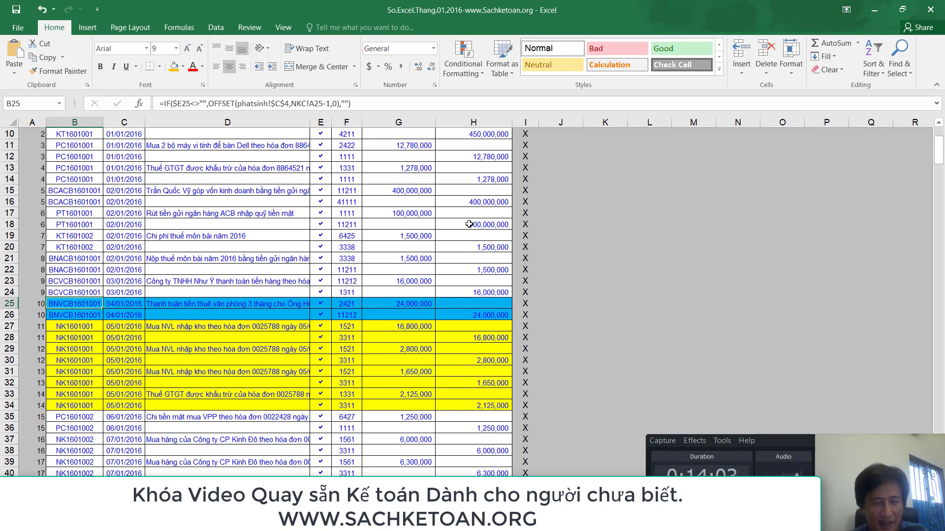
{"action": "key", "text": "ctrl+Tab"}
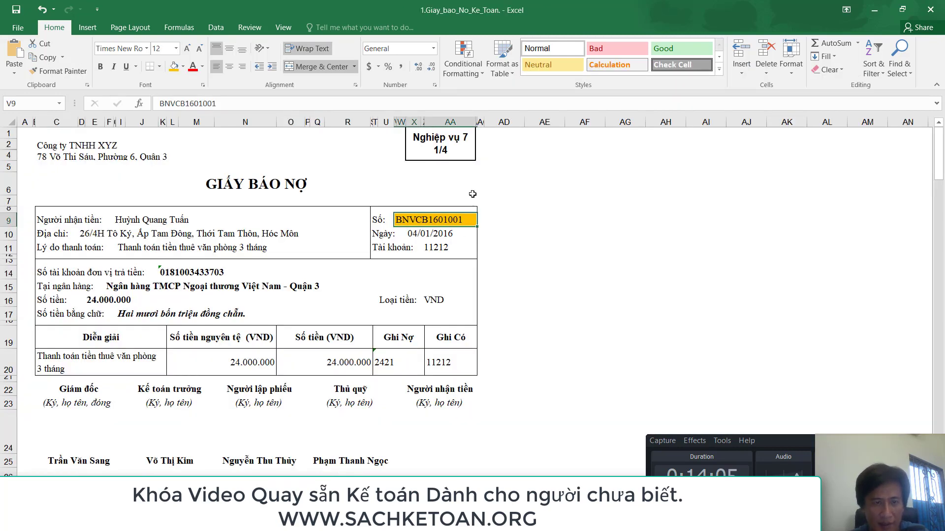
{"action": "left_click", "coordinate": [256, 184]}
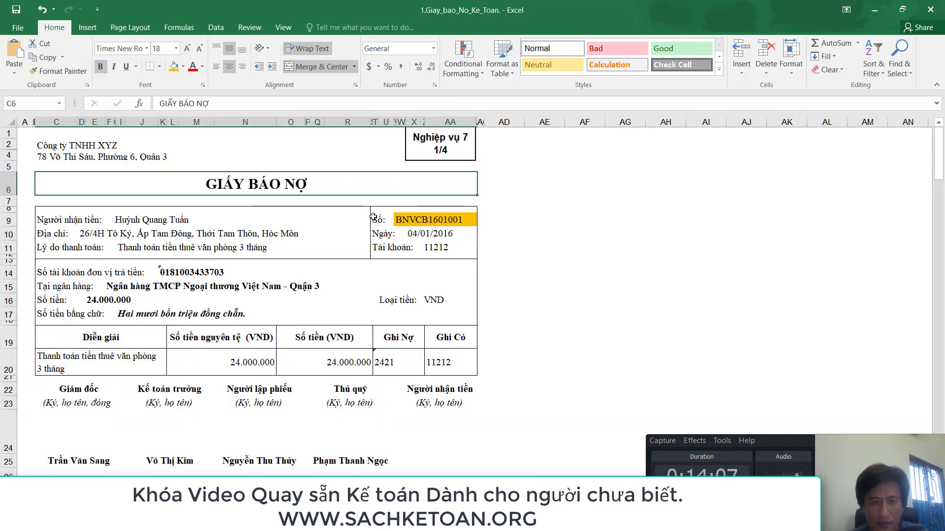
{"action": "left_click", "coordinate": [445, 150]}
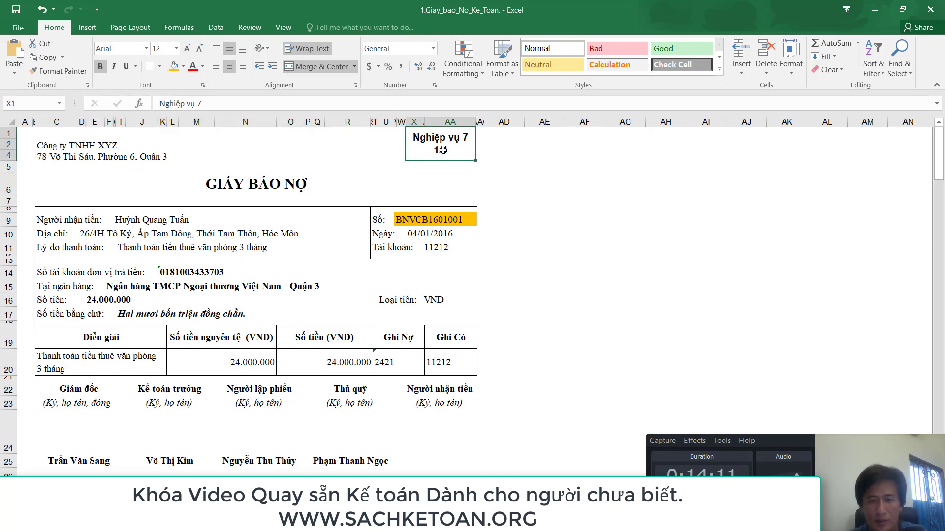
Step: Fill J30, the first item in the Nghiệp vụ 7 document list, with orange
{"action": "scroll", "coordinate": [95, 381], "scroll_direction": "down", "scroll_amount": 4}
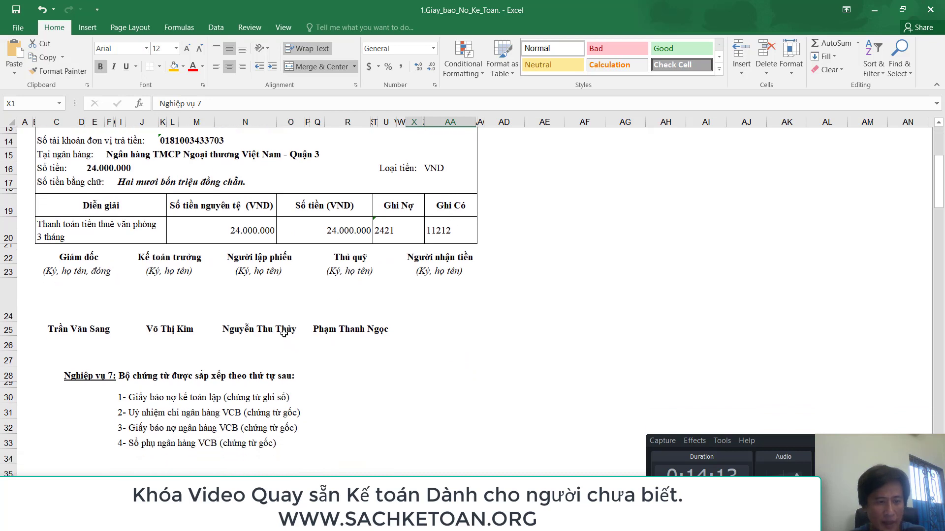
{"action": "left_click", "coordinate": [95, 381]}
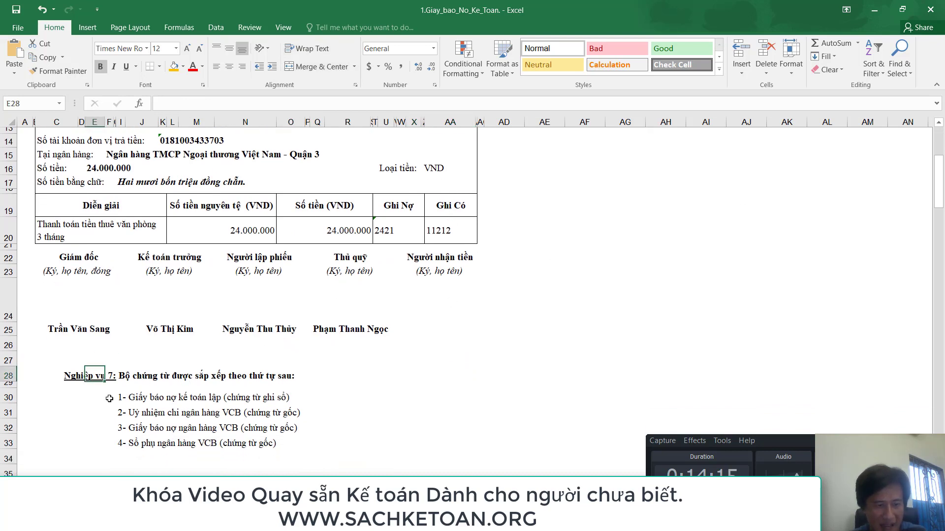
{"action": "left_click", "coordinate": [149, 399]}
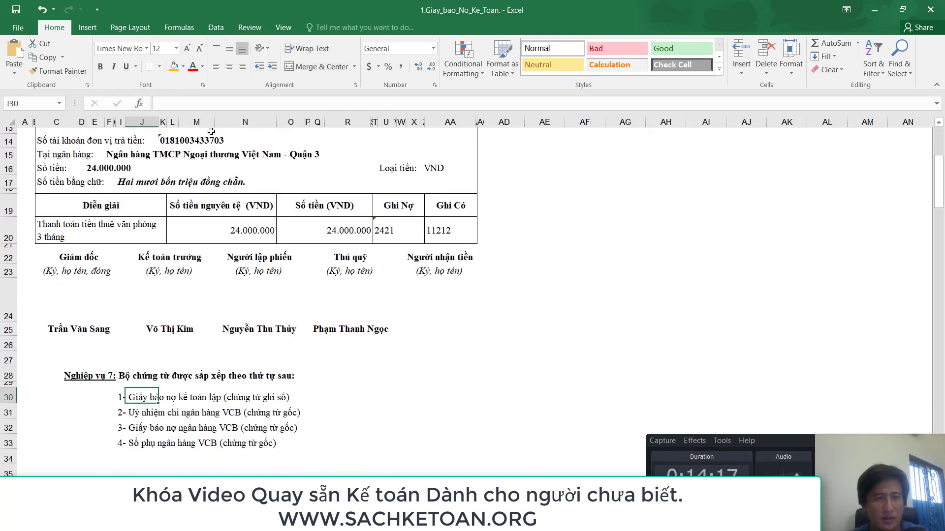
{"action": "left_click", "coordinate": [174, 69]}
Step: Review the Ghi Nợ and Ghi Có accounts and the three original VCB documents listed in rows 31 to 33
{"action": "scroll", "coordinate": [351, 288], "scroll_direction": "up", "scroll_amount": 2}
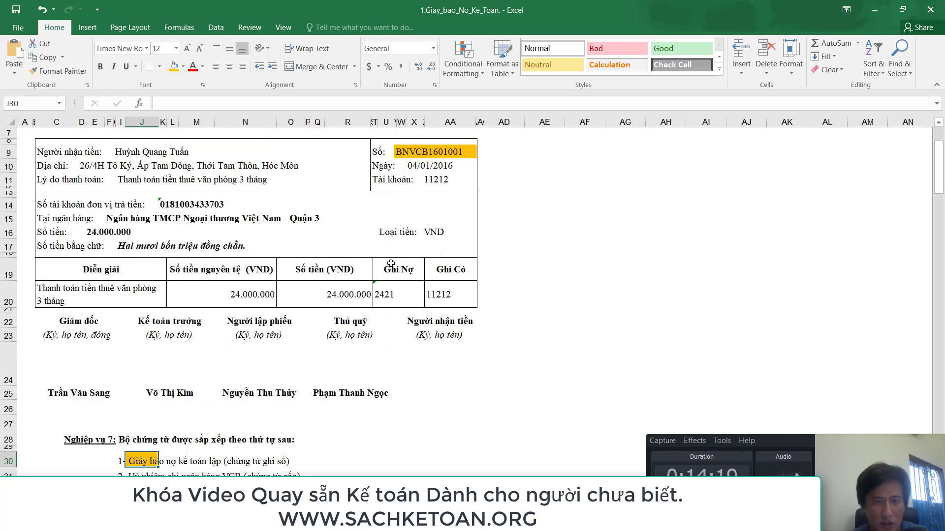
{"action": "left_click_drag", "start_coordinate": [399, 277], "coordinate": [455, 302]}
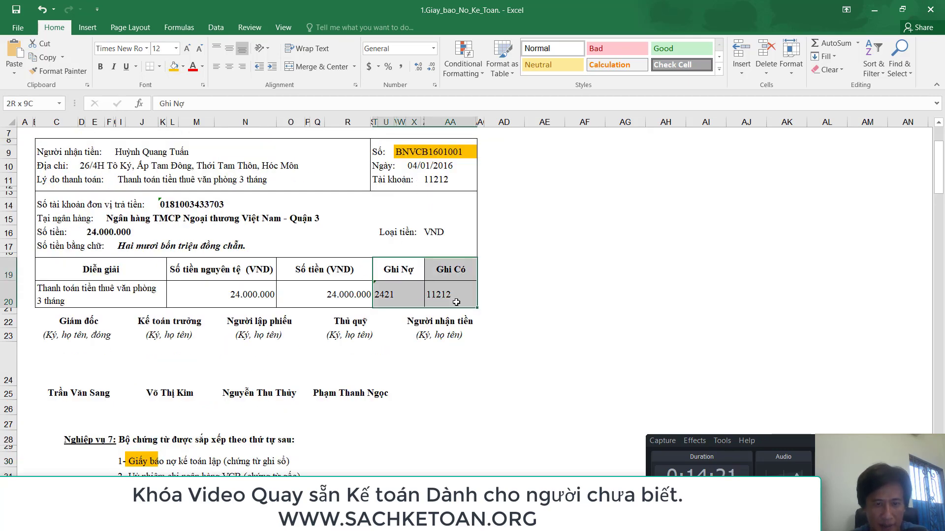
{"action": "scroll", "coordinate": [444, 310], "scroll_direction": "down", "scroll_amount": 2}
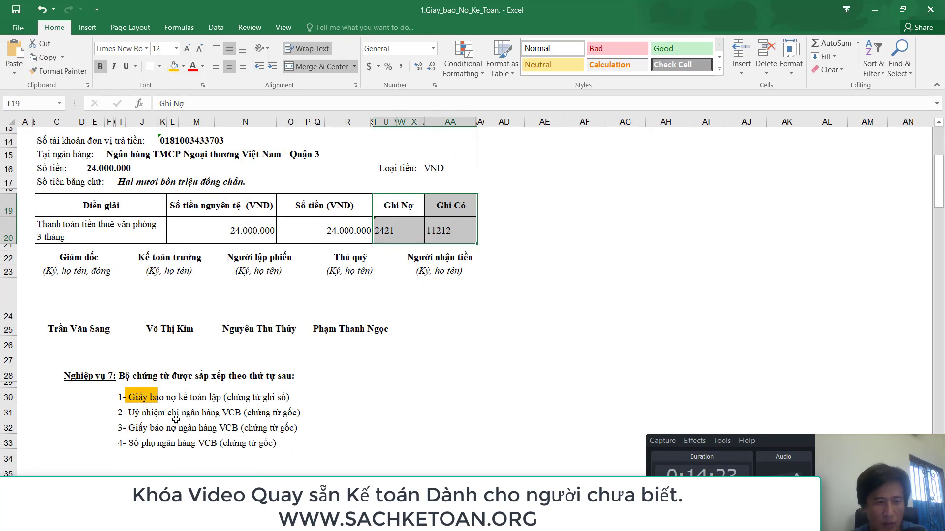
{"action": "left_click", "coordinate": [149, 416]}
{"action": "left_click", "coordinate": [148, 428]}
{"action": "left_click", "coordinate": [148, 443]}
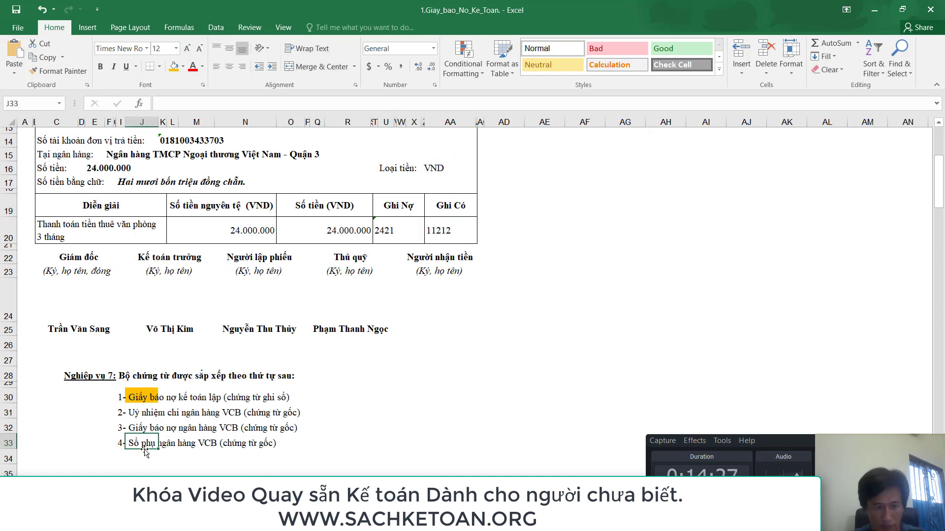
Step: Enter HOP DONG in J34 below the document list and clear the cell again
{"action": "left_click", "coordinate": [140, 456]}
{"action": "type", "text": "HOP DONG"}
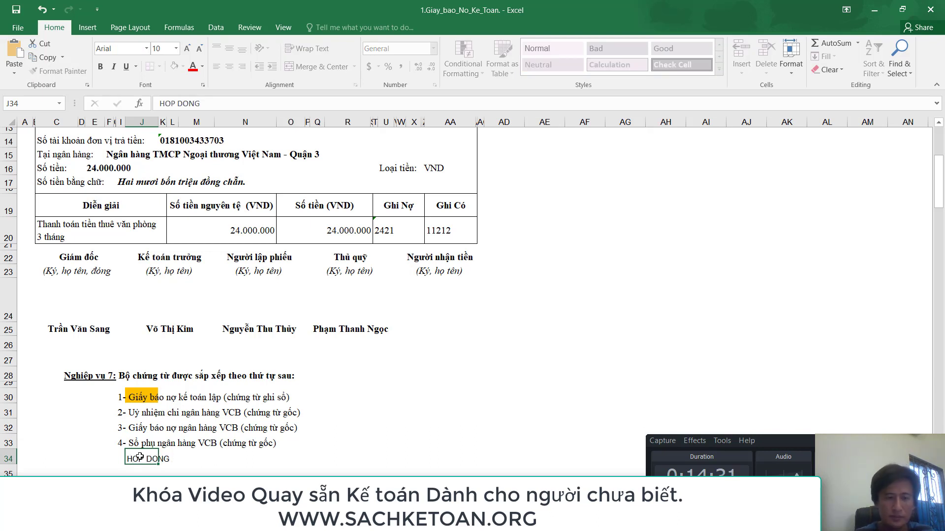
{"action": "key", "text": "Return"}
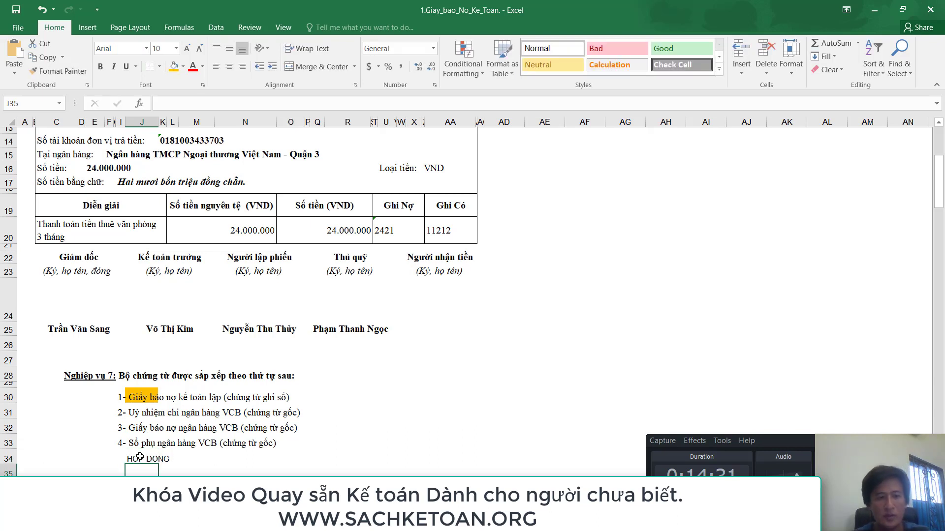
{"action": "left_click", "coordinate": [140, 457]}
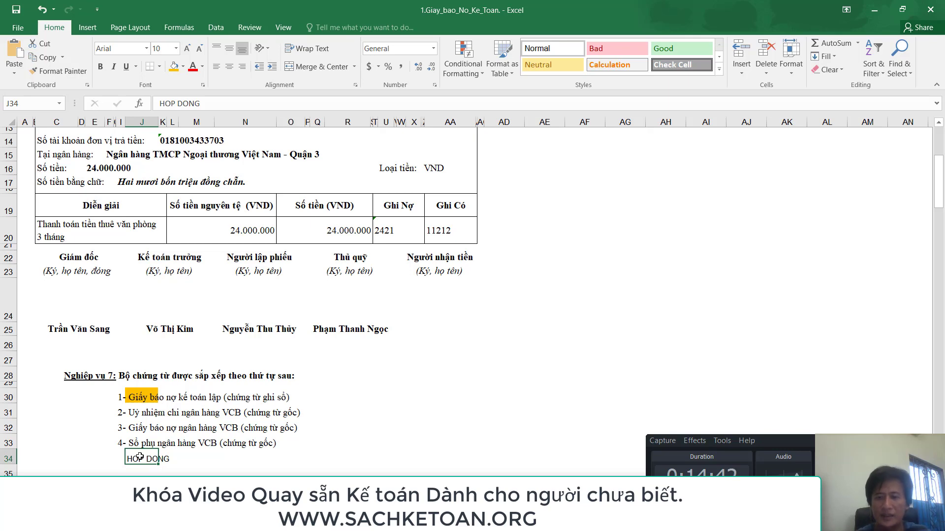
{"action": "key", "text": "Delete"}
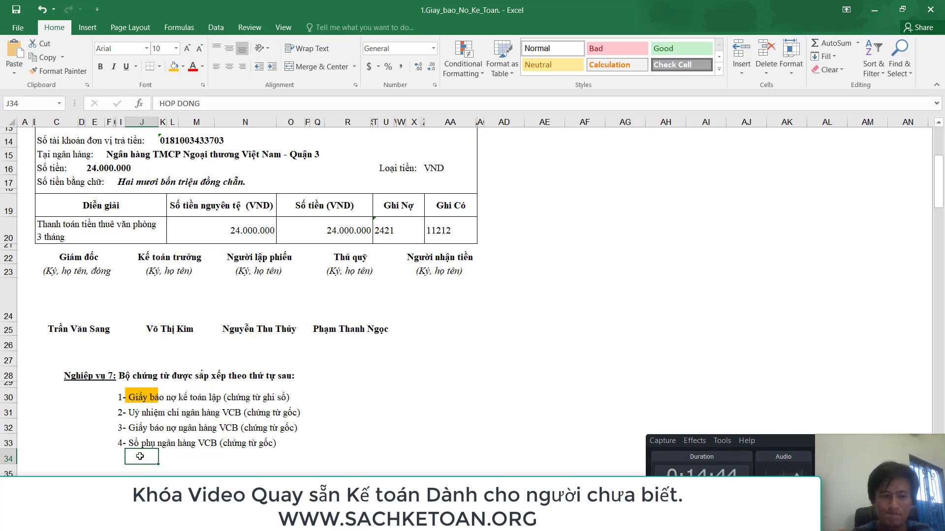
Step: Check the Ghi Nợ and Ghi Có accounts of the debit note against the first listed document in row 30
{"action": "scroll", "coordinate": [267, 306], "scroll_direction": "up", "scroll_amount": 2}
{"action": "scroll", "coordinate": [267, 306], "scroll_direction": "up", "scroll_amount": 2}
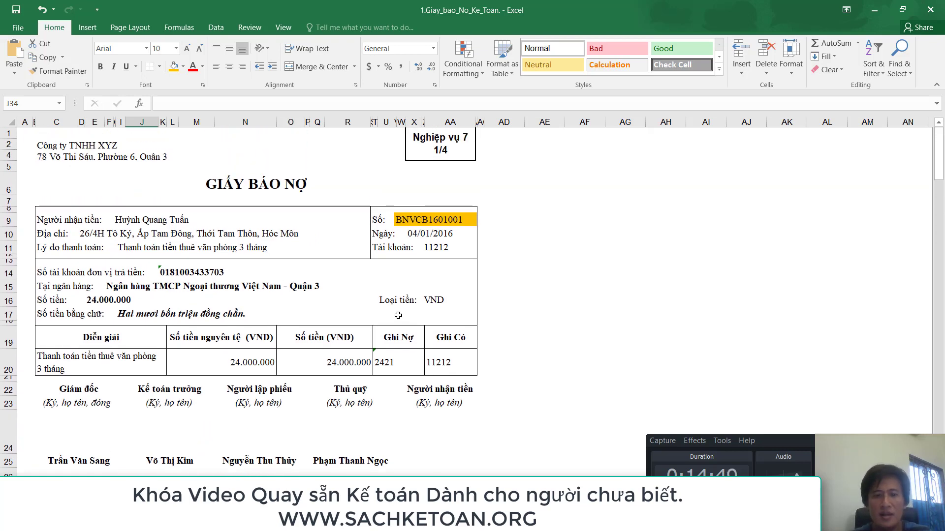
{"action": "left_click_drag", "start_coordinate": [451, 364], "coordinate": [389, 359]}
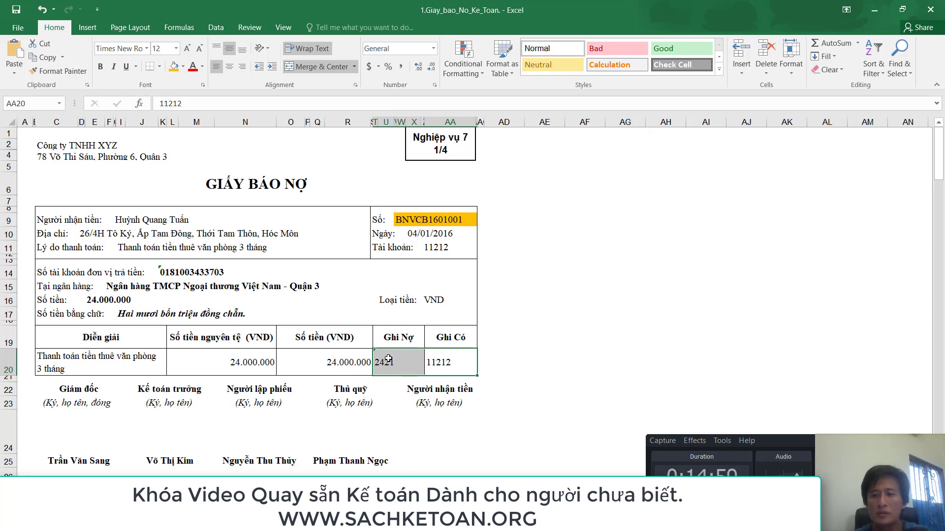
{"action": "scroll", "coordinate": [381, 367], "scroll_direction": "down", "scroll_amount": 4}
{"action": "left_click", "coordinate": [131, 399]}
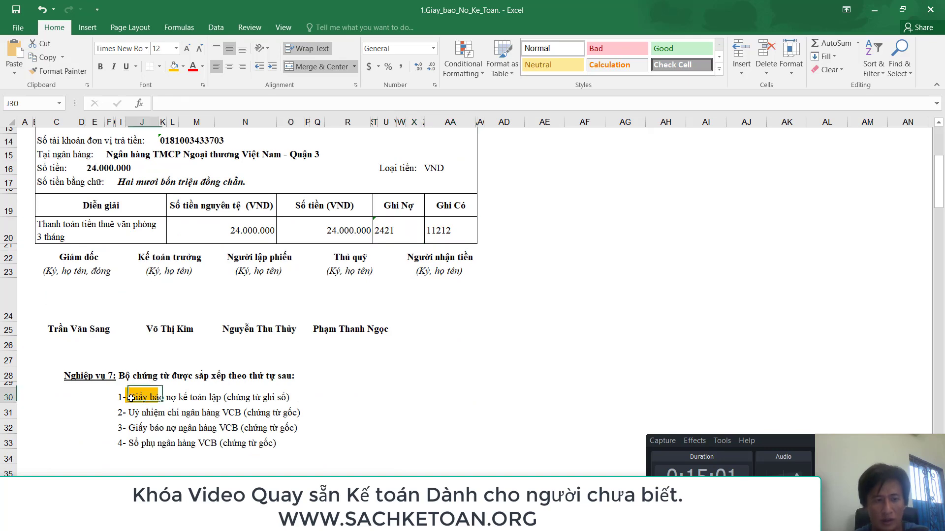
{"action": "scroll", "coordinate": [345, 271], "scroll_direction": "up", "scroll_amount": 3}
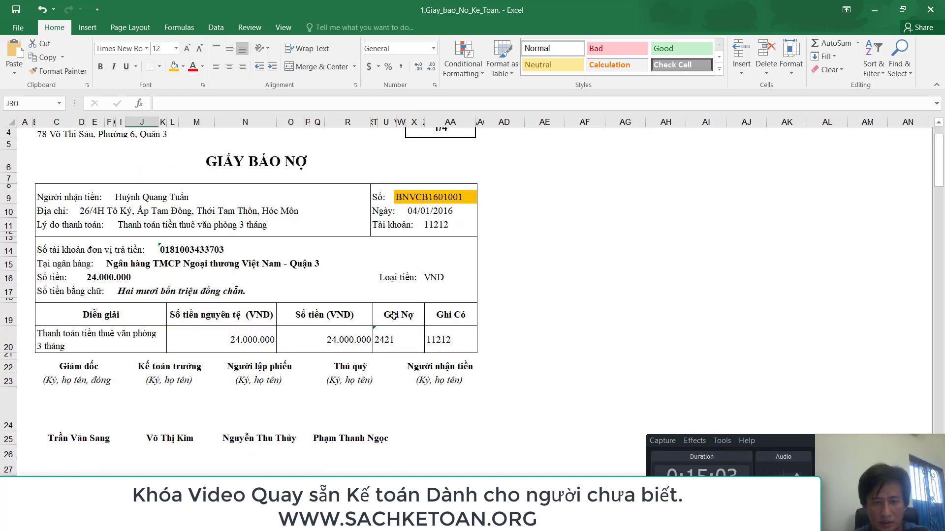
{"action": "left_click_drag", "start_coordinate": [393, 316], "coordinate": [433, 344]}
{"action": "scroll", "coordinate": [433, 343], "scroll_direction": "down", "scroll_amount": 2}
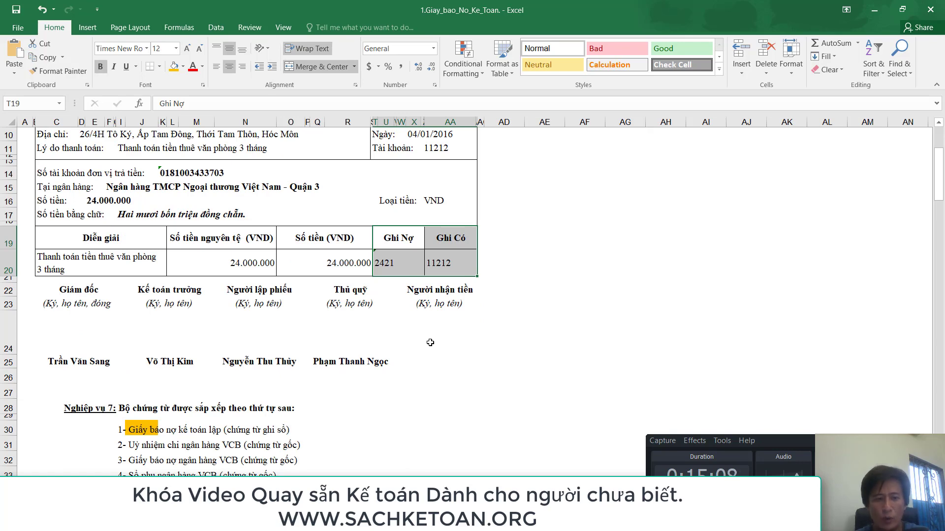
Step: Examine the original documents in rows 31 to 33 and the numbering order of items 1 to 4
{"action": "scroll", "coordinate": [158, 404], "scroll_direction": "down", "scroll_amount": 2}
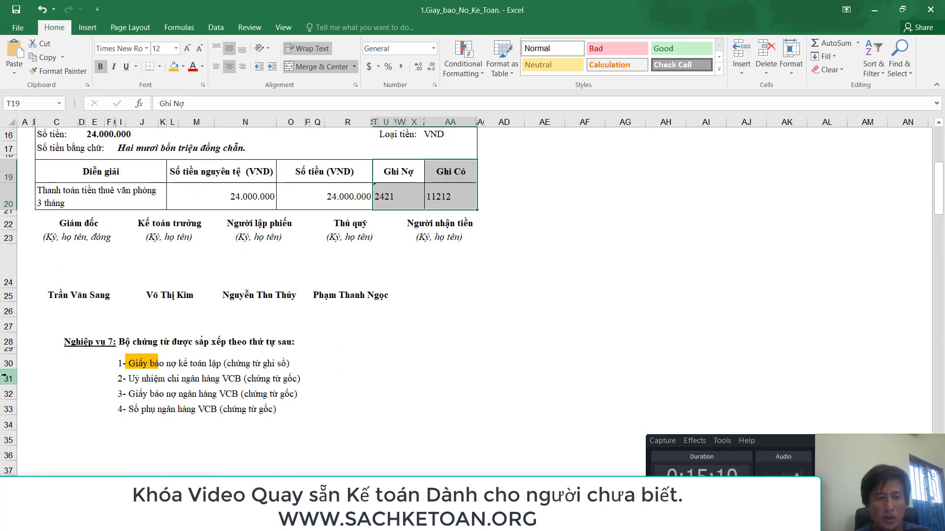
{"action": "left_click_drag", "start_coordinate": [9, 378], "coordinate": [4, 408]}
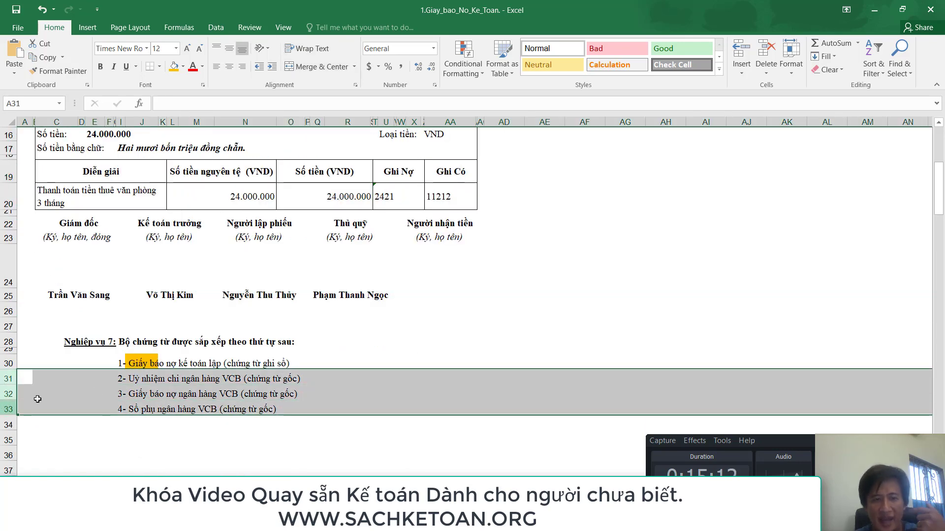
{"action": "scroll", "coordinate": [325, 283], "scroll_direction": "up", "scroll_amount": 3}
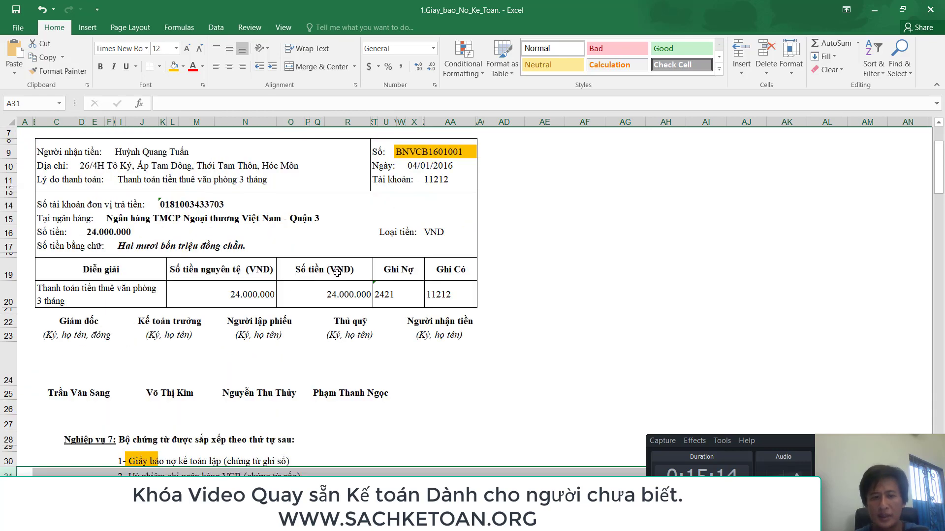
{"action": "scroll", "coordinate": [337, 272], "scroll_direction": "down", "scroll_amount": 2}
{"action": "left_click", "coordinate": [119, 397]}
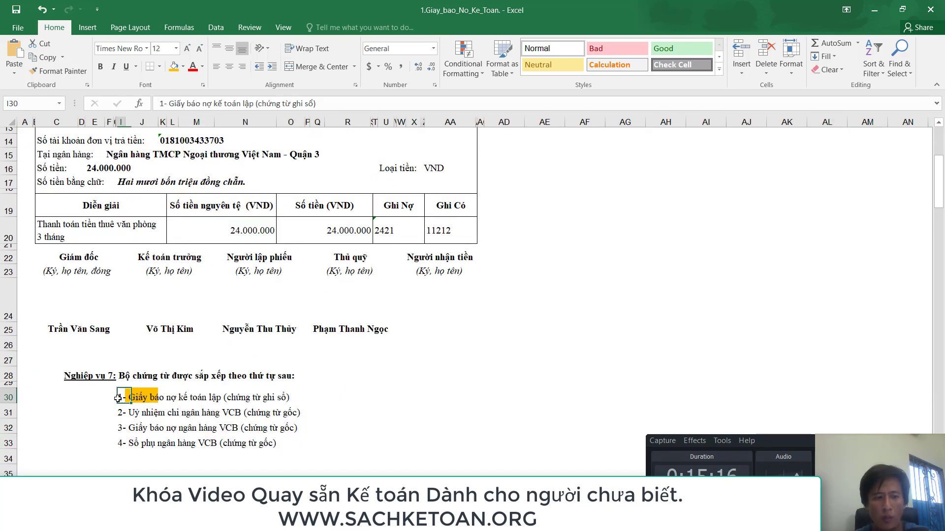
{"action": "left_click", "coordinate": [118, 412]}
{"action": "left_click", "coordinate": [116, 428]}
{"action": "left_click", "coordinate": [115, 443]}
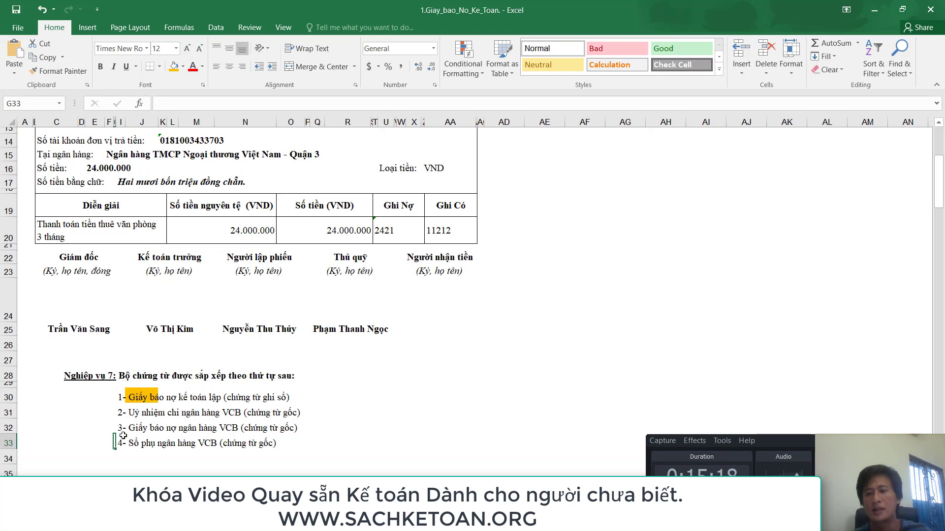
Step: Match the Giấy báo nợ kế toán lập item in row 30 with the debit note's title in C6
{"action": "left_click", "coordinate": [169, 398]}
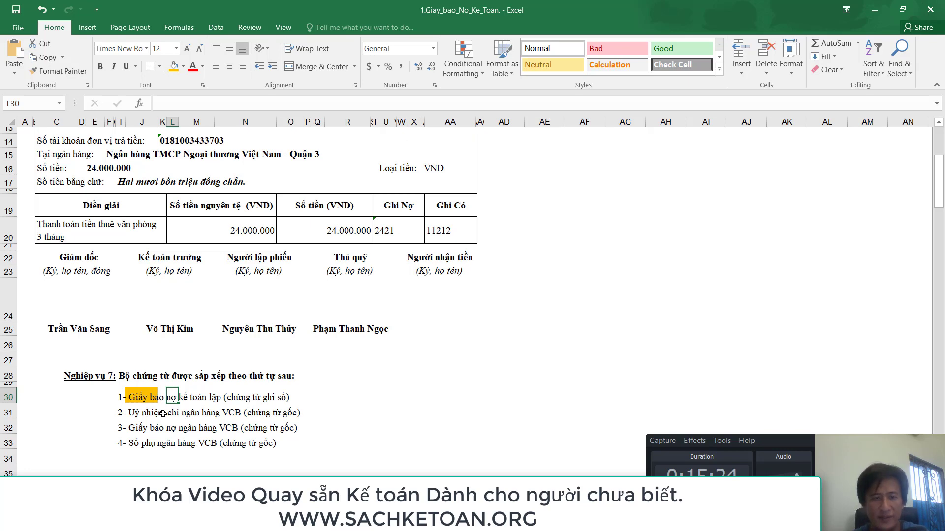
{"action": "scroll", "coordinate": [162, 414], "scroll_direction": "up", "scroll_amount": 4}
{"action": "left_click", "coordinate": [243, 186]}
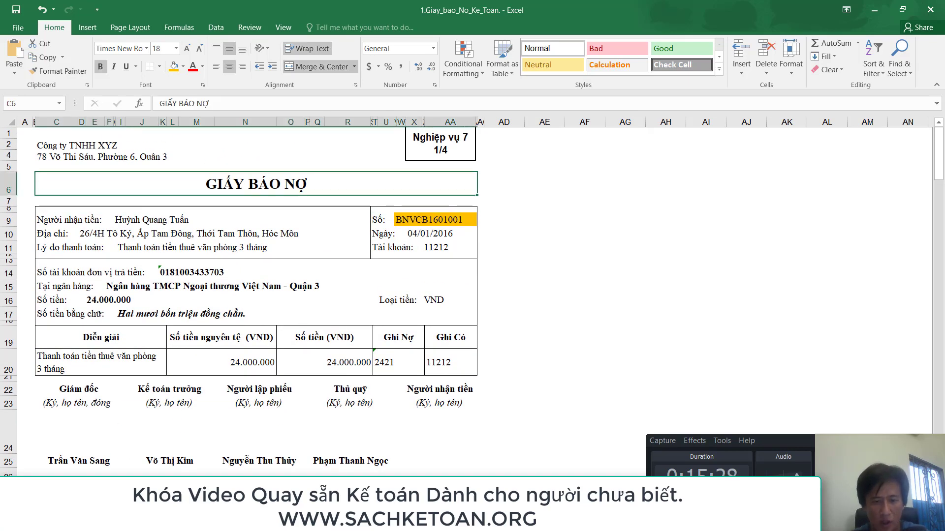
Step: Return to the So.Excel.Thang.01.2016 journal and check the date in C25 and the voucher number in B25
{"action": "left_click", "coordinate": [531, 523]}
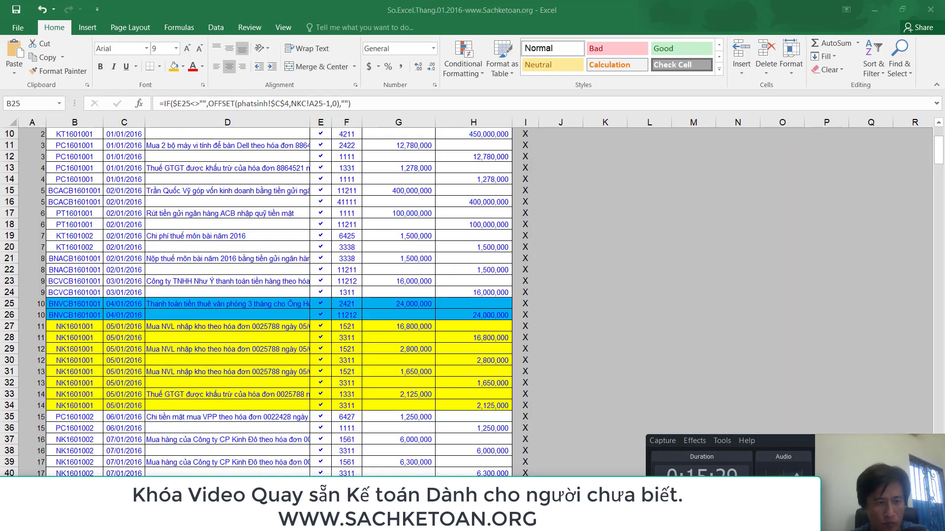
{"action": "left_click", "coordinate": [330, 453]}
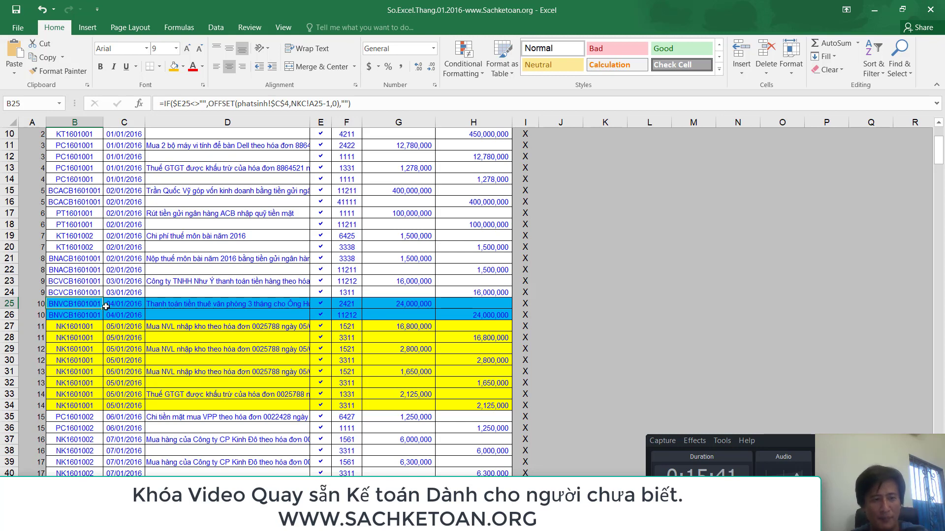
{"action": "left_click", "coordinate": [106, 306]}
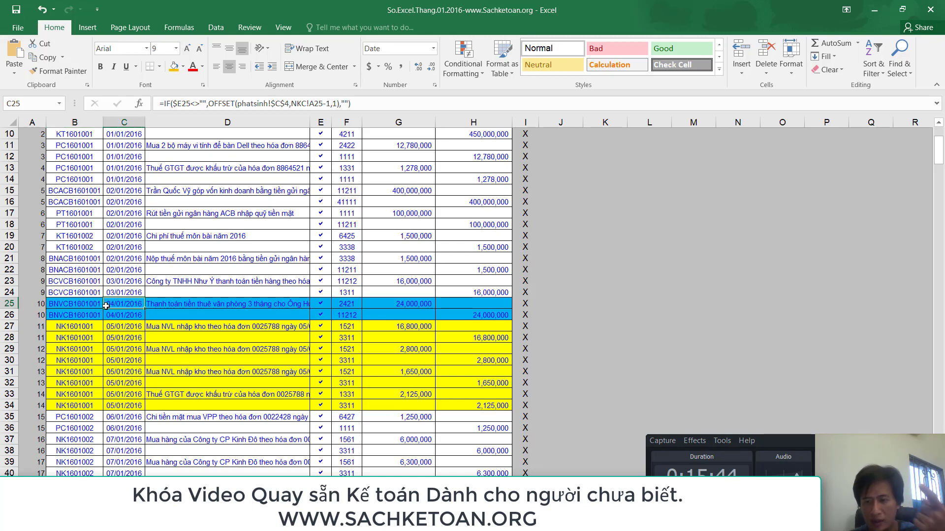
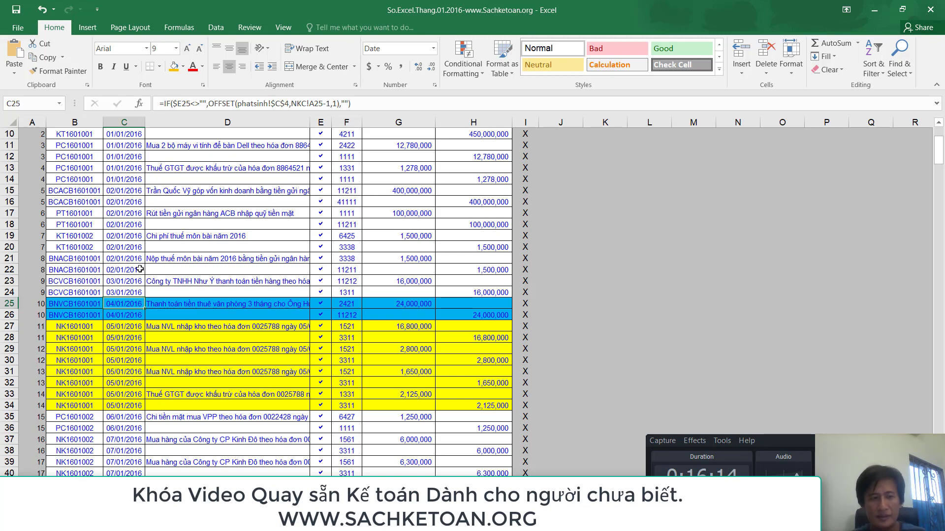
{"action": "left_click", "coordinate": [60, 304]}
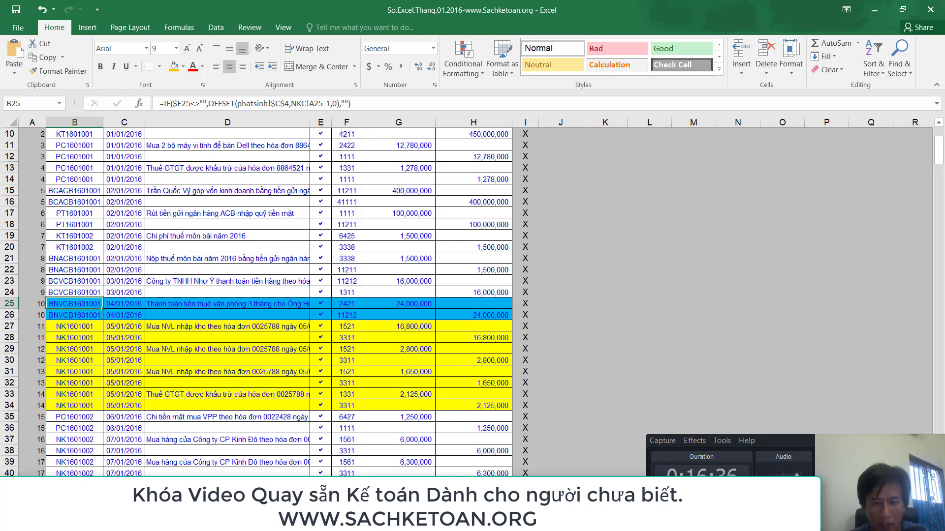
Step: Switch to the 1.Phieu_nhap_kho workbook and look over the Nghiệp vụ 8 ordered document list in rows 36 to 42
{"action": "left_click", "coordinate": [531, 523]}
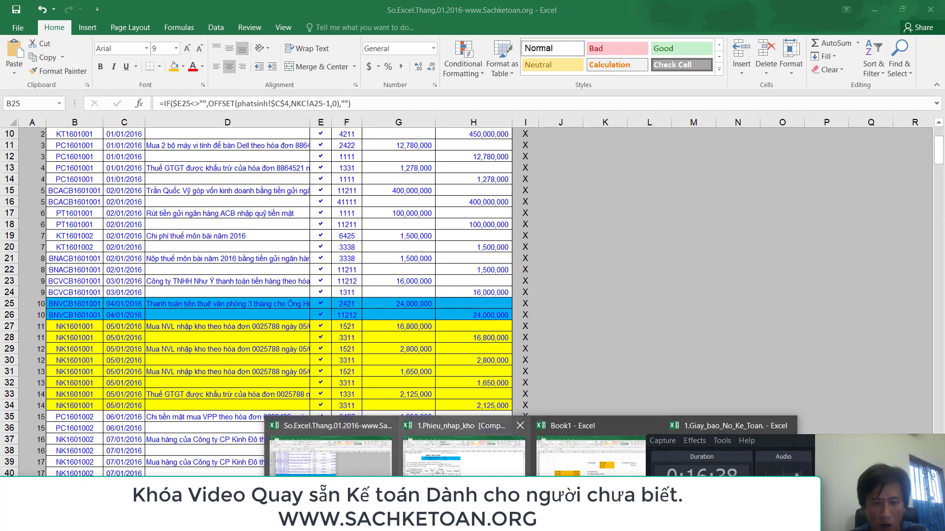
{"action": "left_click", "coordinate": [463, 455]}
{"action": "scroll", "coordinate": [231, 296], "scroll_direction": "down", "scroll_amount": 8}
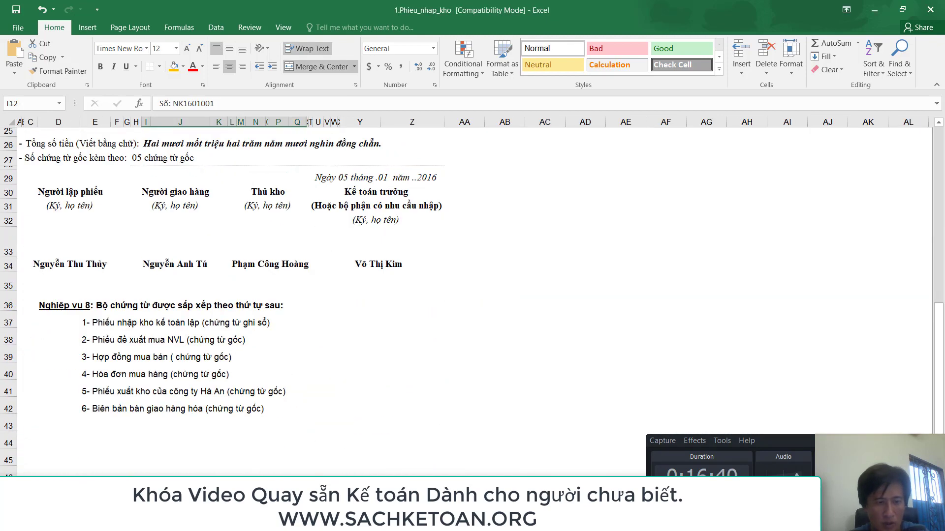
Step: Switch to the 1.Giay_bao_No_Ke_Toan workbook and select rows 28 to 33 to review the Nghiệp vụ 7 document set
{"action": "left_click", "coordinate": [531, 523]}
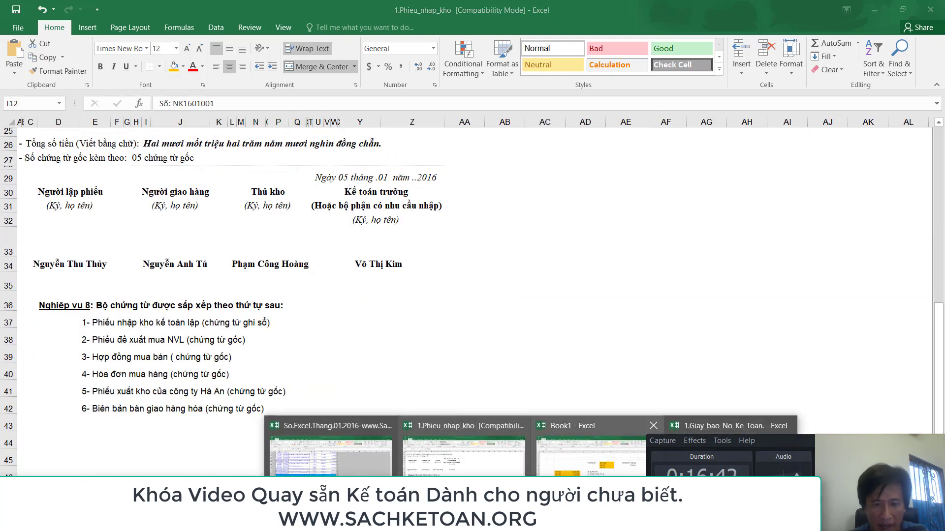
{"action": "left_click", "coordinate": [597, 453]}
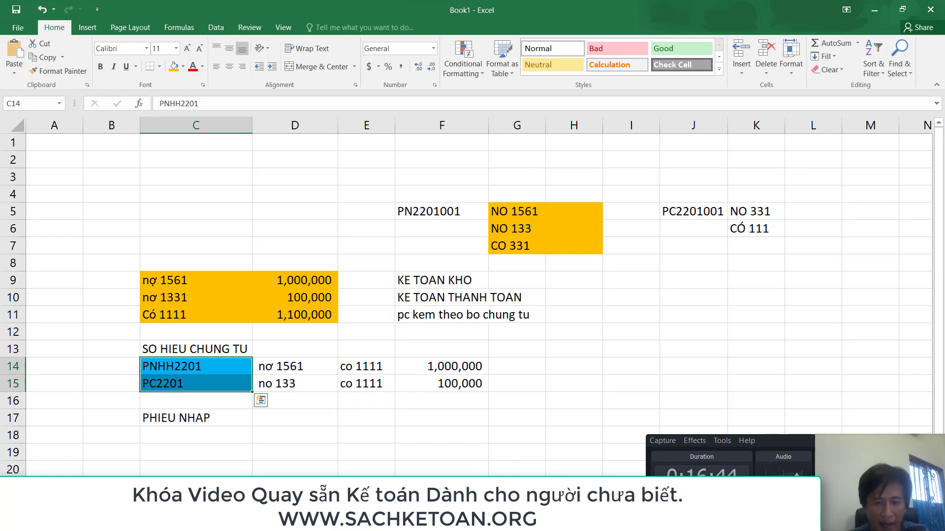
{"action": "left_click", "coordinate": [531, 523]}
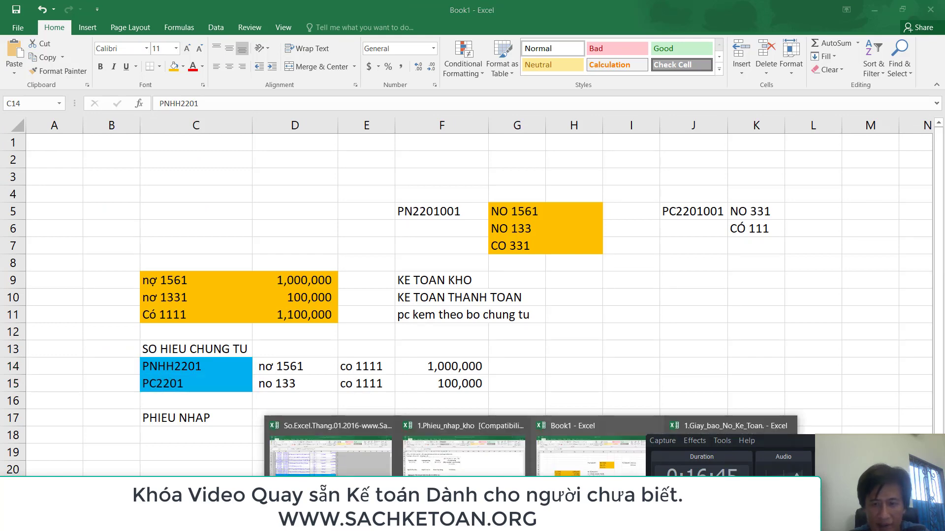
{"action": "left_click", "coordinate": [702, 424]}
{"action": "scroll", "coordinate": [234, 384], "scroll_direction": "down", "scroll_amount": 3}
{"action": "scroll", "coordinate": [234, 383], "scroll_direction": "down", "scroll_amount": 2}
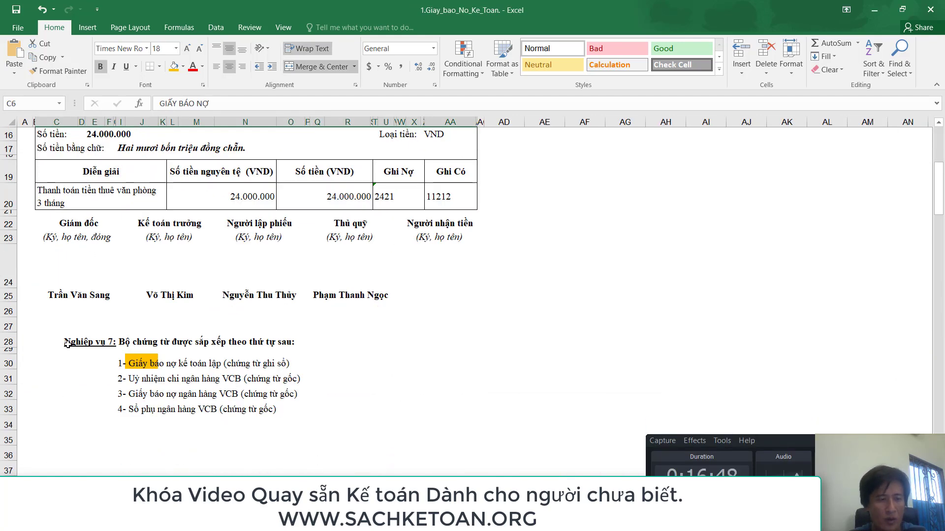
{"action": "left_click_drag", "start_coordinate": [8, 342], "coordinate": [2, 408]}
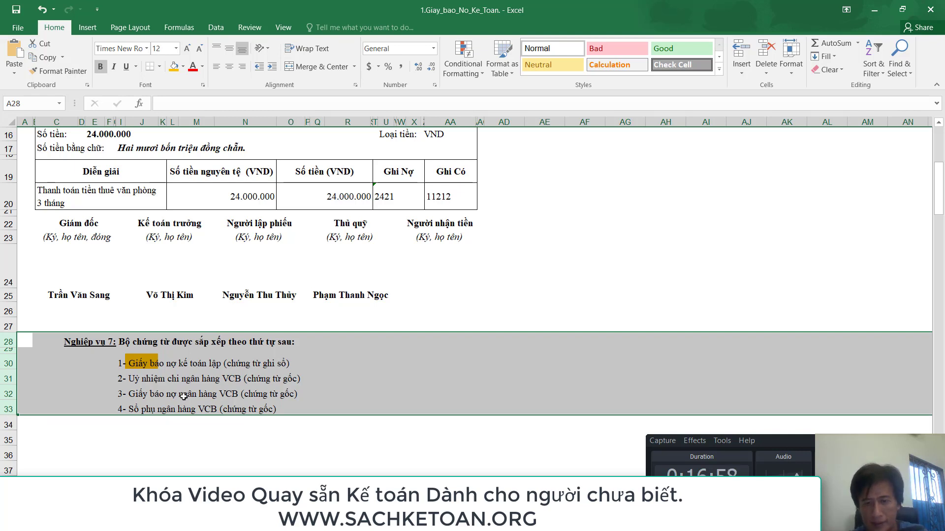
{"action": "left_click", "coordinate": [183, 397]}
Step: Return to the So.Excel.Thang.01.2016 journal and examine the NK1601001 entries in rows 27 to 34, including the account in F27
{"action": "key", "text": "alt+Tab"}
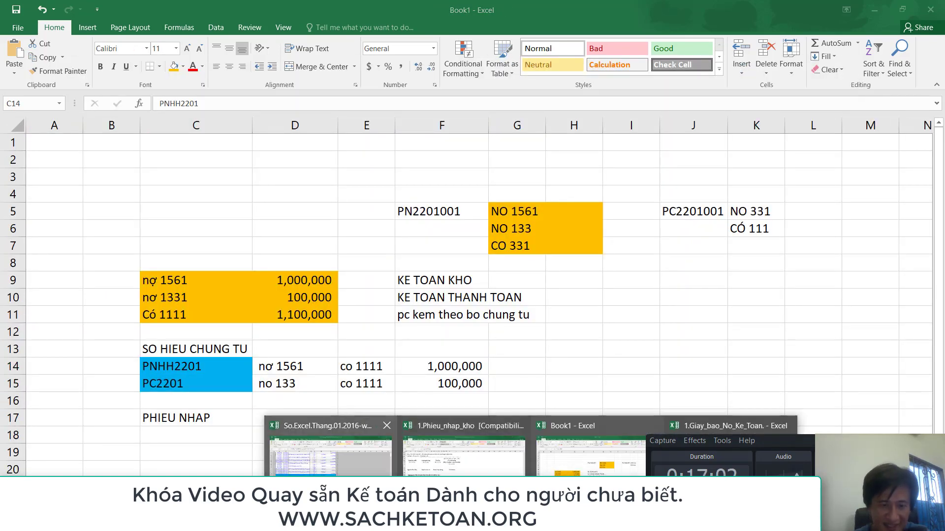
{"action": "left_click", "coordinate": [329, 447]}
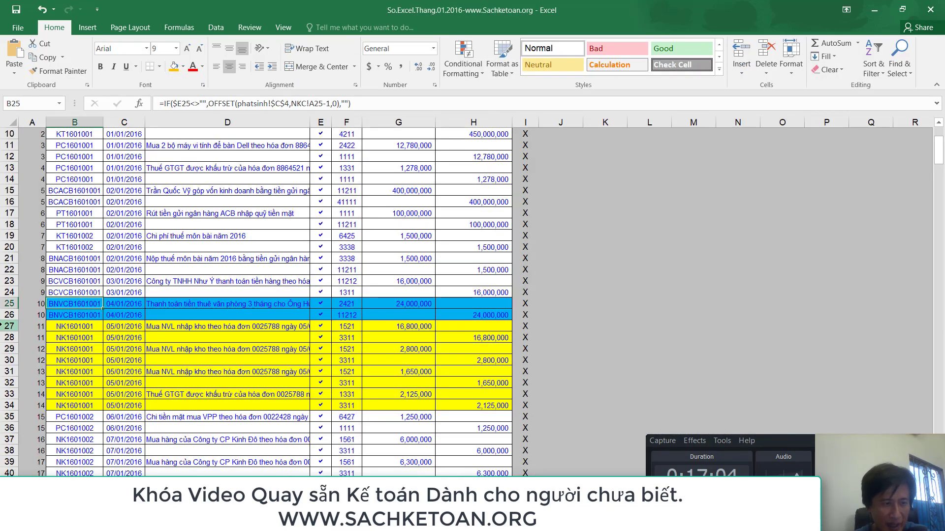
{"action": "left_click_drag", "start_coordinate": [9, 327], "coordinate": [9, 405]}
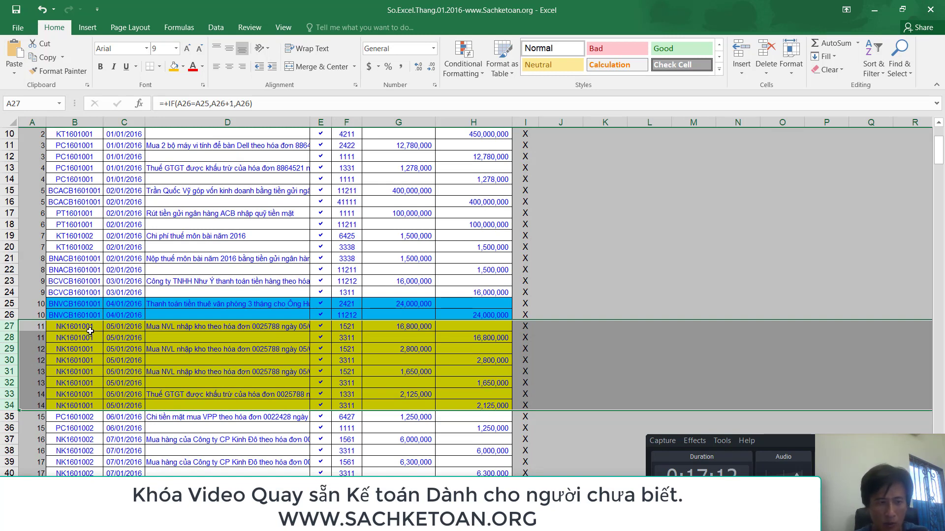
{"action": "left_click", "coordinate": [350, 324]}
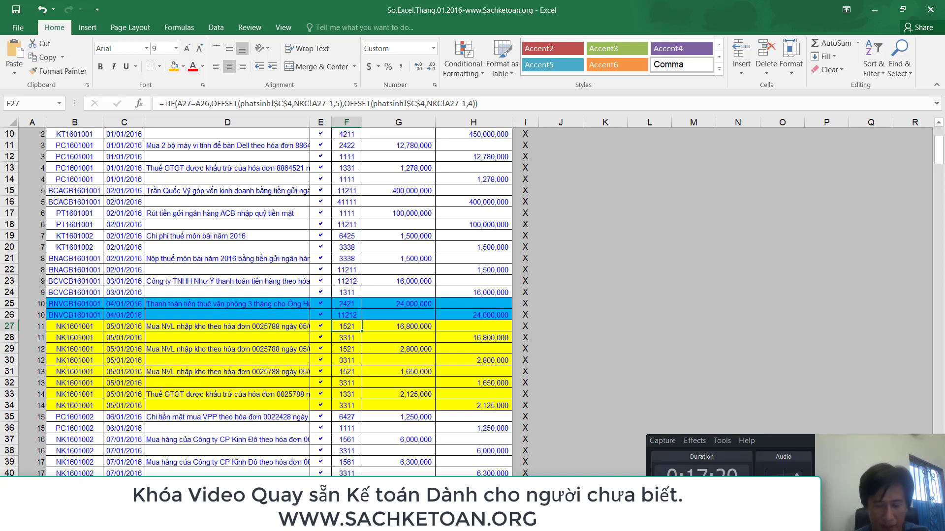
Step: Compare the 1.Phieu_nhap_kho receipt with its Nghiệp vụ 8 list, going through original documents 2 to 6 in rows 38 to 42
{"action": "mouse_move", "coordinate": [530, 522]}
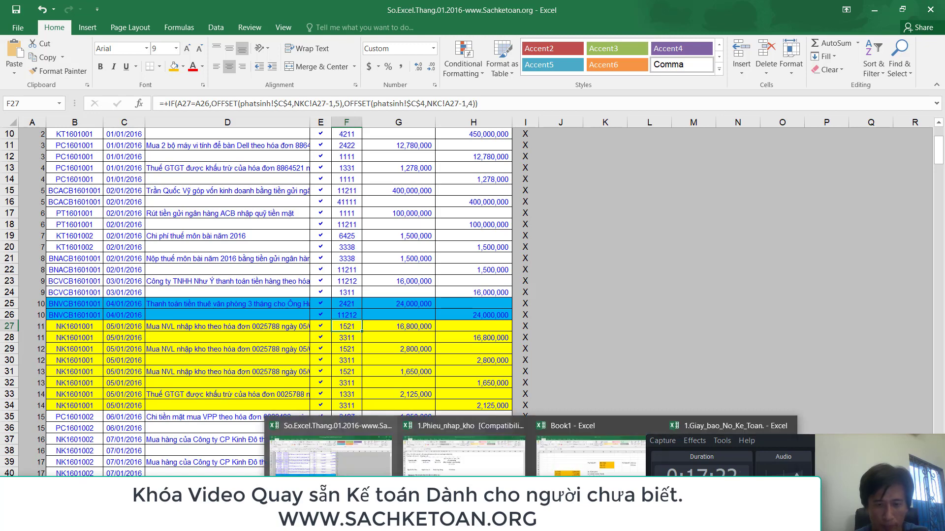
{"action": "left_click", "coordinate": [457, 451]}
{"action": "scroll", "coordinate": [156, 281], "scroll_direction": "up", "scroll_amount": 6}
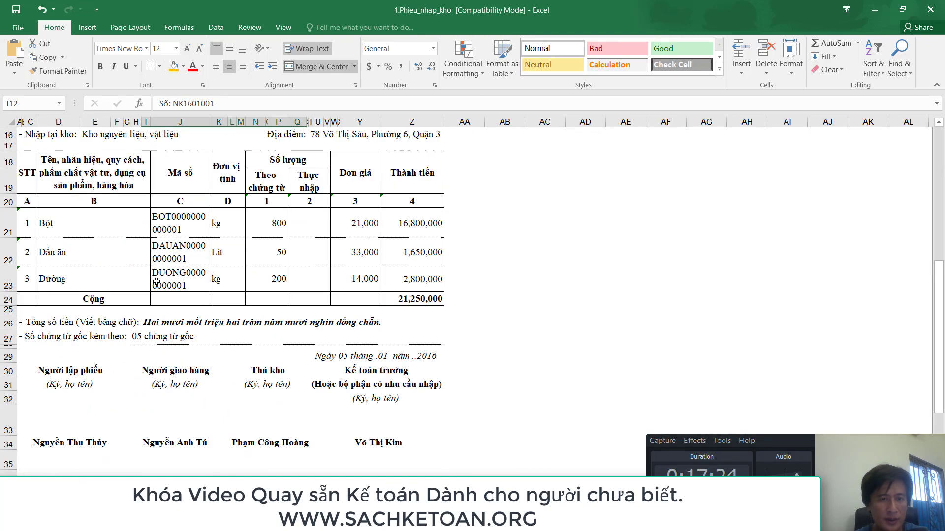
{"action": "scroll", "coordinate": [163, 313], "scroll_direction": "down", "scroll_amount": 3}
{"action": "scroll", "coordinate": [163, 313], "scroll_direction": "down", "scroll_amount": 2}
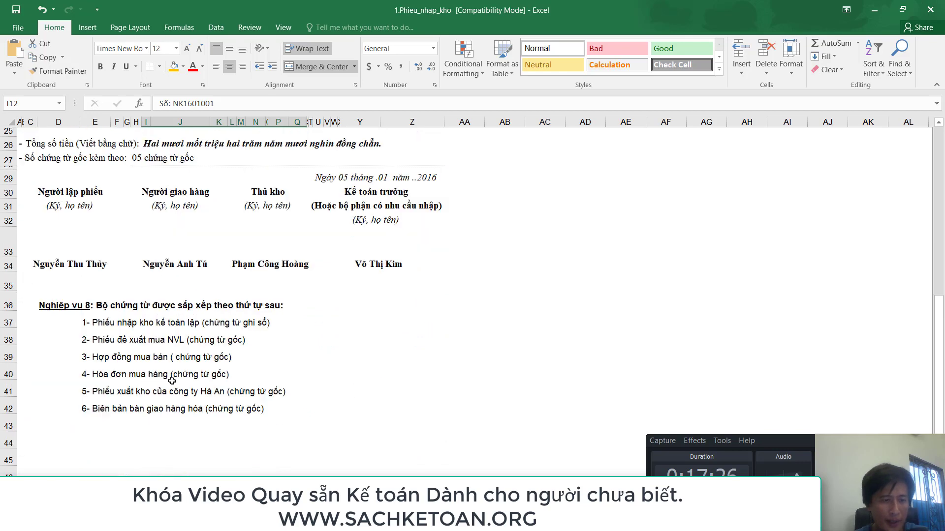
{"action": "left_click", "coordinate": [123, 339]}
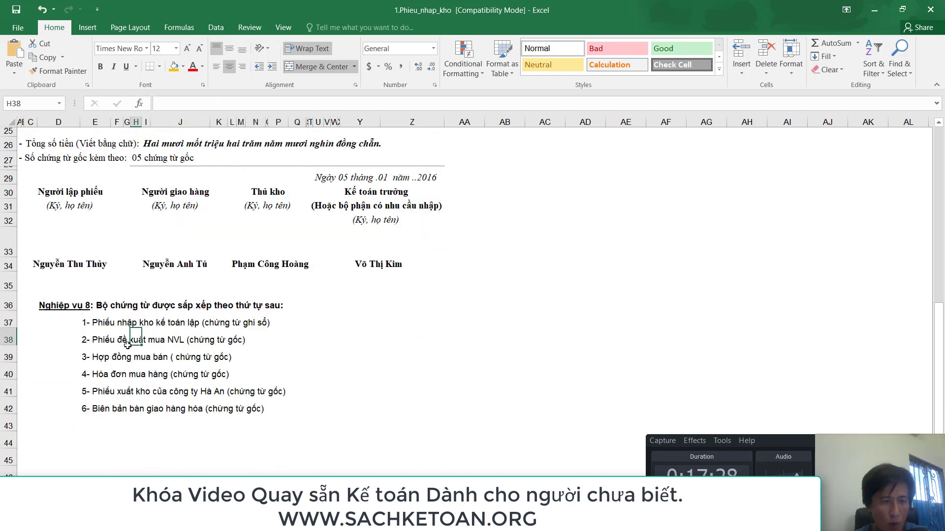
{"action": "left_click", "coordinate": [116, 358]}
{"action": "left_click", "coordinate": [117, 374]}
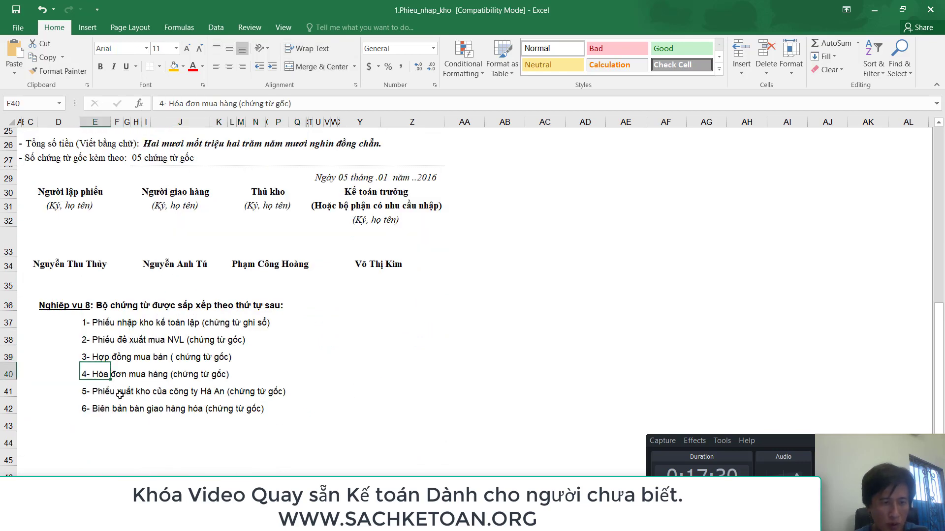
{"action": "left_click", "coordinate": [120, 392]}
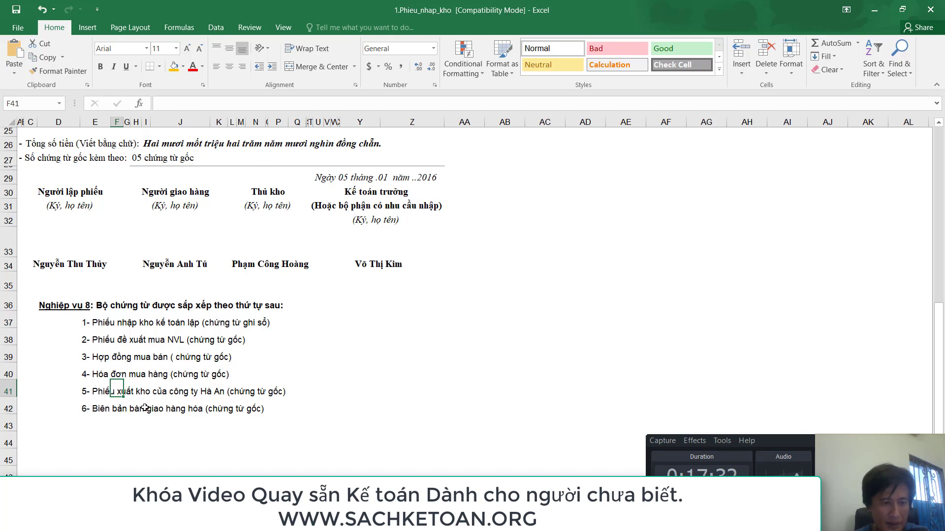
{"action": "left_click", "coordinate": [118, 409]}
Step: Switch to File Explorer and open the Nghiep.vu.8 folder inside luuchungtu
{"action": "key", "text": "alt+Tab"}
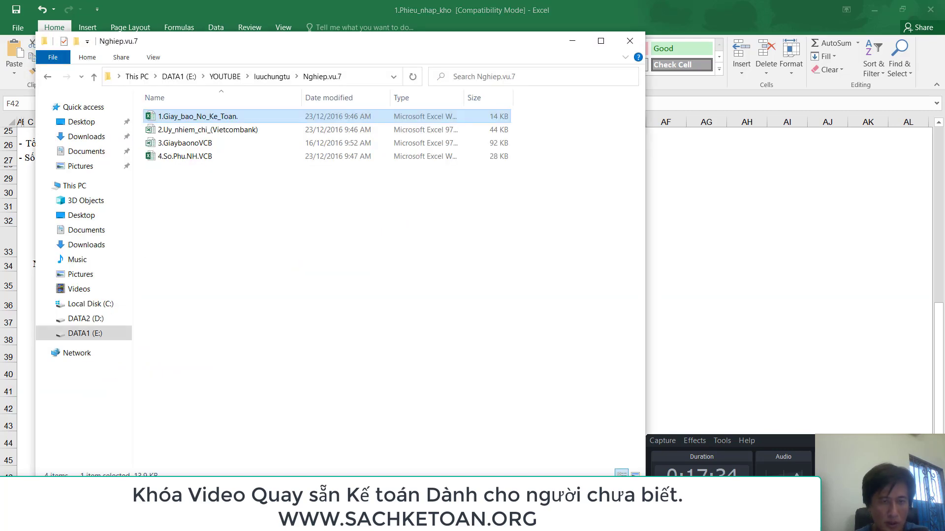
{"action": "left_click", "coordinate": [268, 77]}
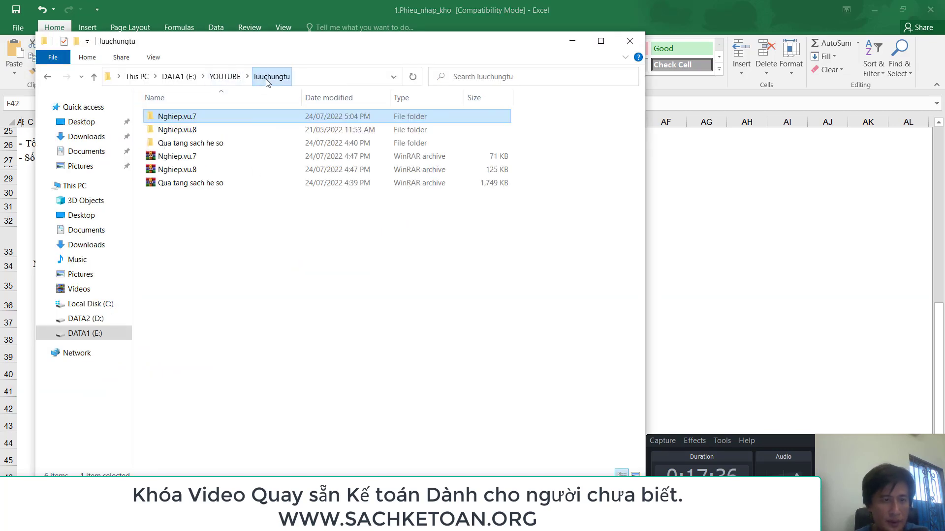
{"action": "double_click", "coordinate": [205, 133]}
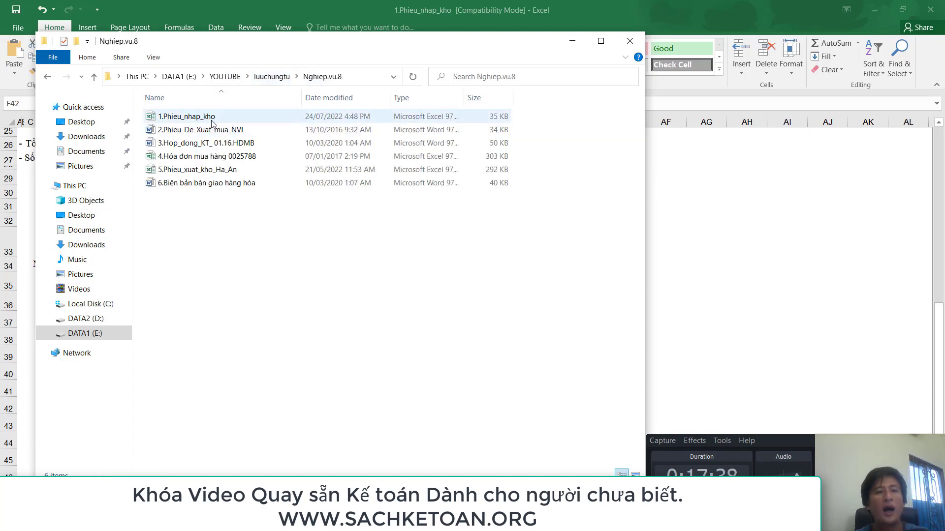
Step: Open 2.Phieu_De_Xuat_mua_NVL, review the proposal's requested materials and quantities, and close the document
{"action": "left_click", "coordinate": [204, 133]}
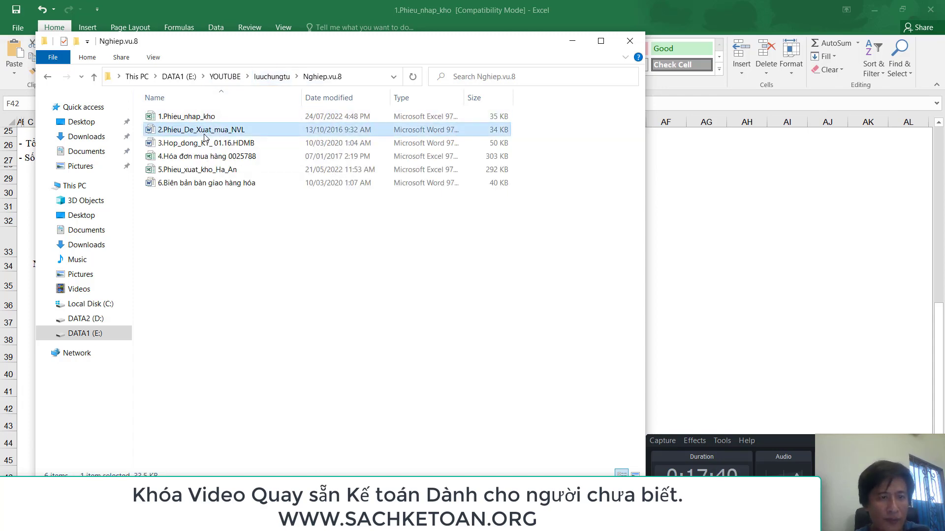
{"action": "double_click", "coordinate": [205, 134]}
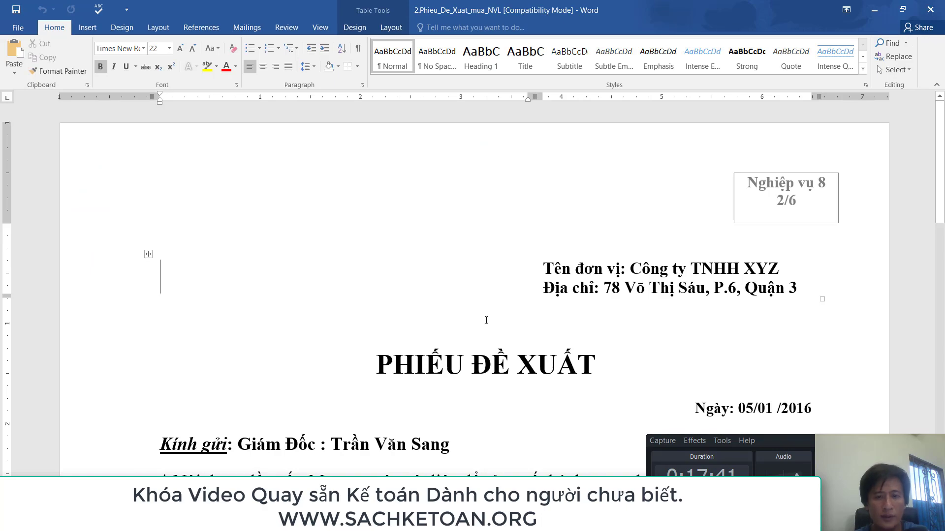
{"action": "scroll", "coordinate": [486, 321], "scroll_direction": "down", "scroll_amount": 4}
{"action": "scroll", "coordinate": [501, 295], "scroll_direction": "down", "scroll_amount": 3}
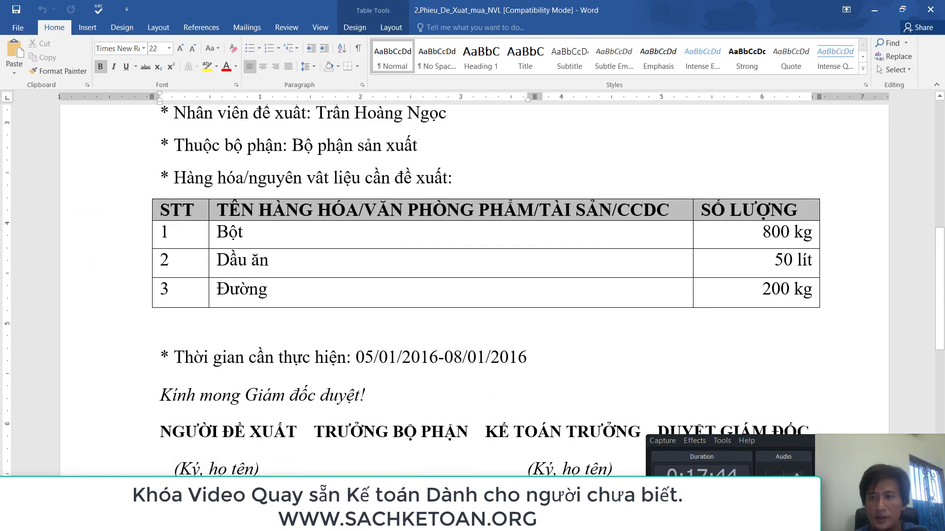
{"action": "left_click", "coordinate": [937, 8]}
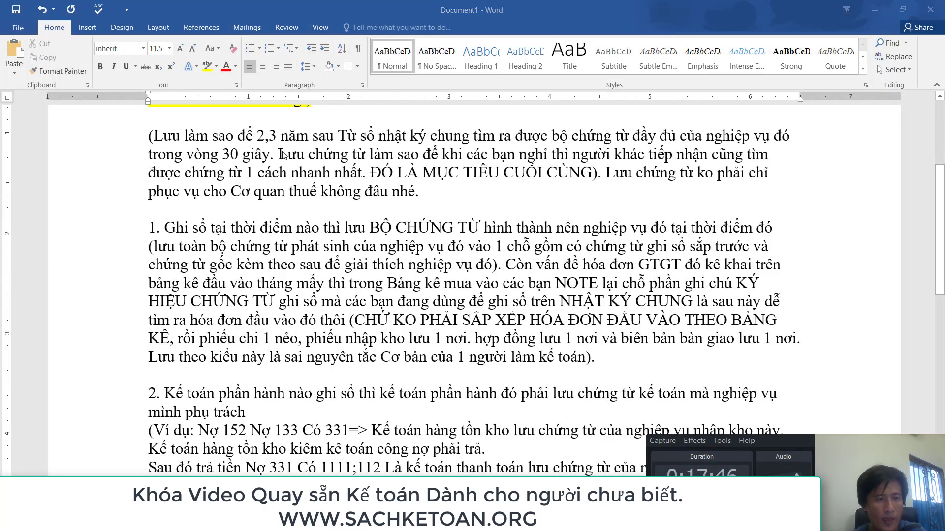
Step: Open 3.Hop_dong_KT_ 01.16.HDMB, check the sales contract's heading and its sequence label, and close it
{"action": "key", "text": "alt+Tab"}
{"action": "double_click", "coordinate": [213, 207]}
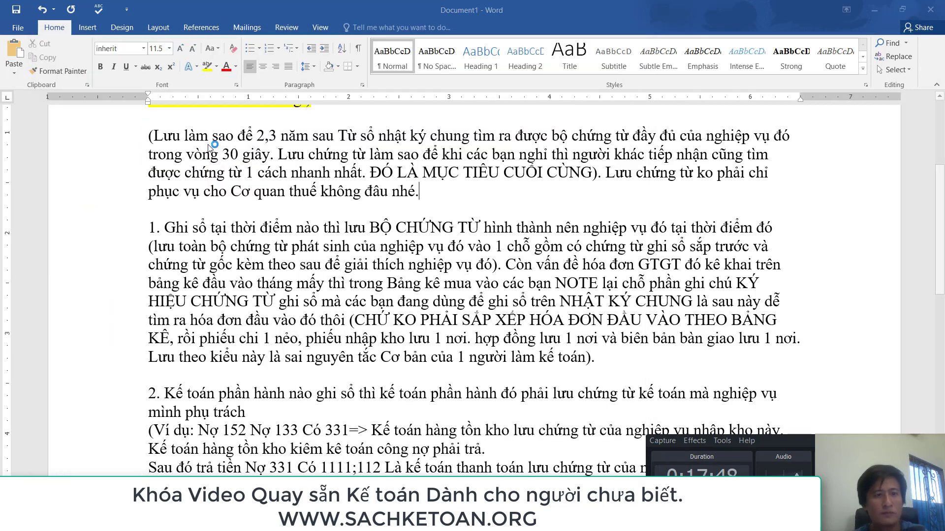
{"action": "scroll", "coordinate": [493, 254], "scroll_direction": "down", "scroll_amount": 7}
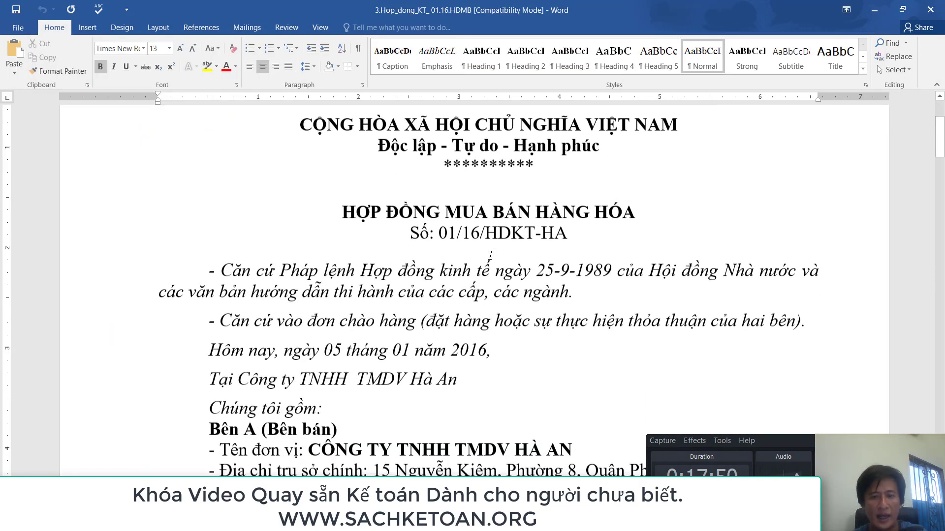
{"action": "scroll", "coordinate": [493, 254], "scroll_direction": "up", "scroll_amount": 10}
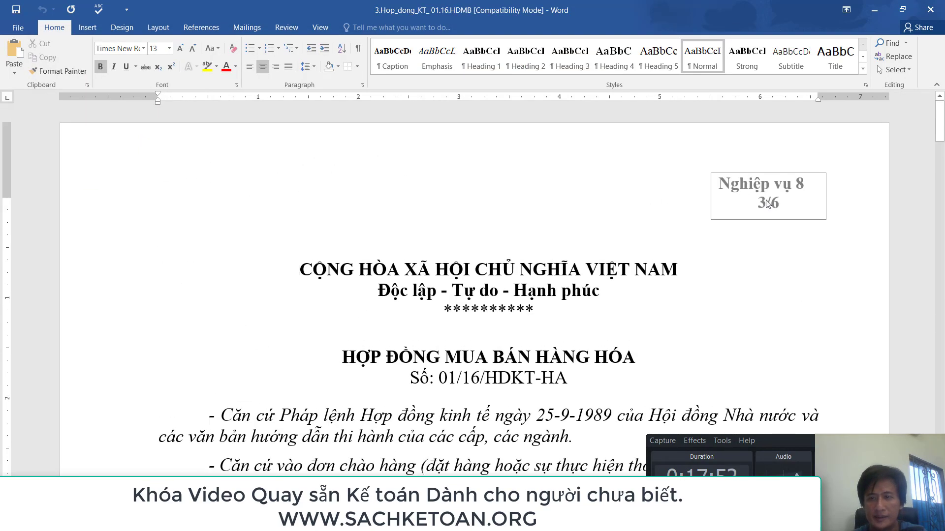
{"action": "left_click", "coordinate": [930, 10]}
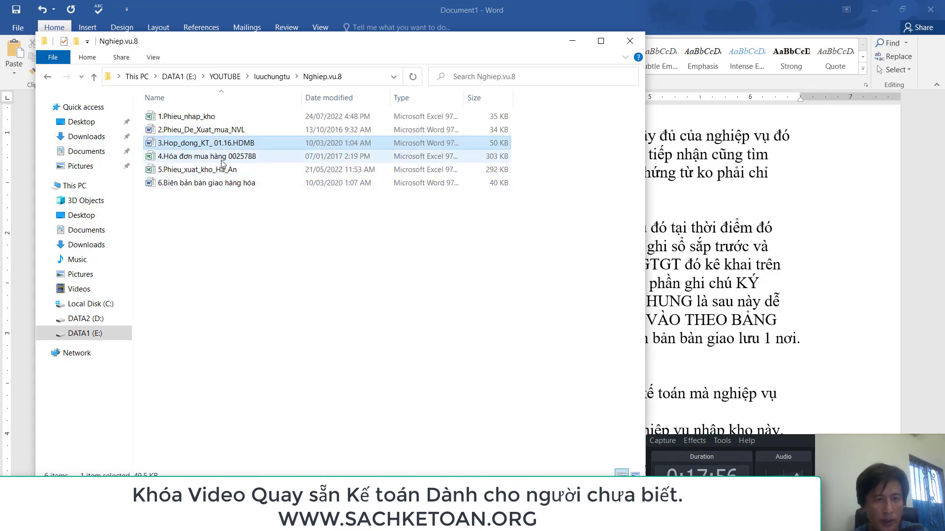
Step: Open 4.Hóa đơn mua hàng 0025788, check the VAT invoice, and close it without saving
{"action": "double_click", "coordinate": [192, 116]}
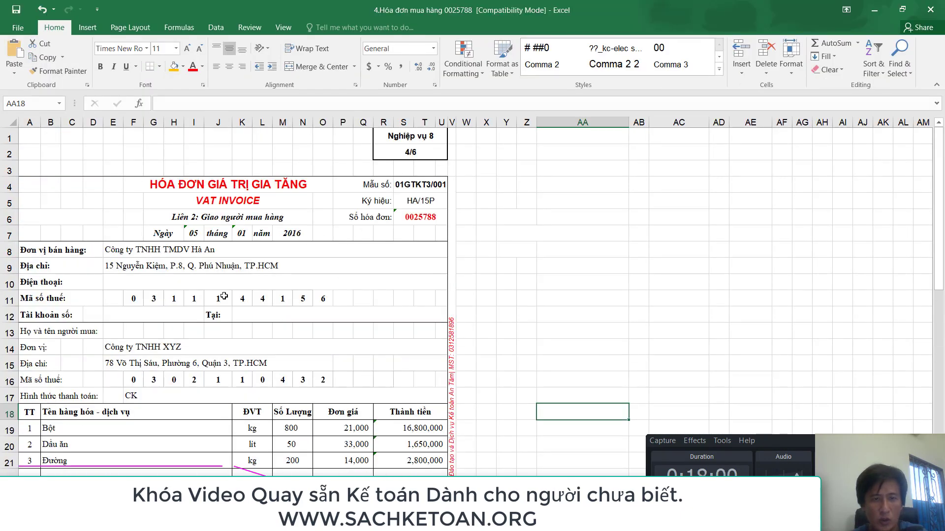
{"action": "left_click", "coordinate": [937, 8]}
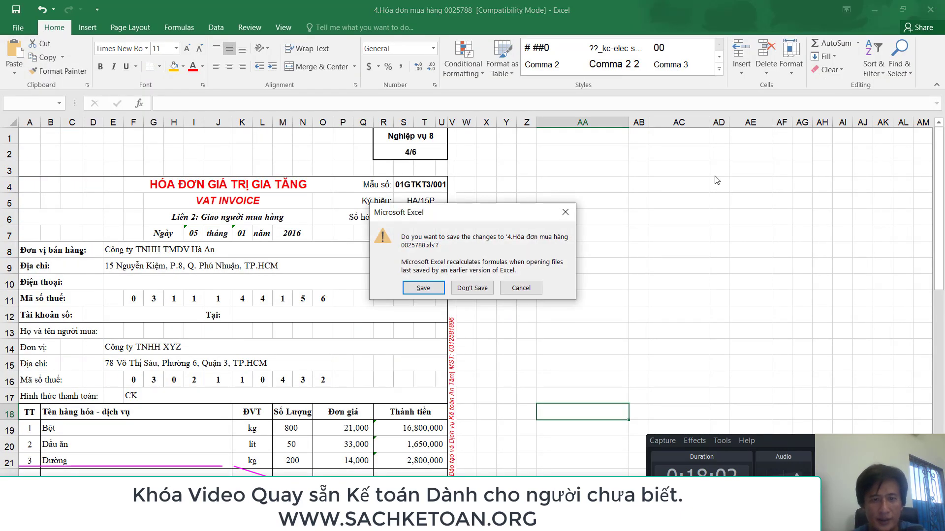
{"action": "left_click", "coordinate": [479, 288]}
{"action": "key", "text": "alt+Tab"}
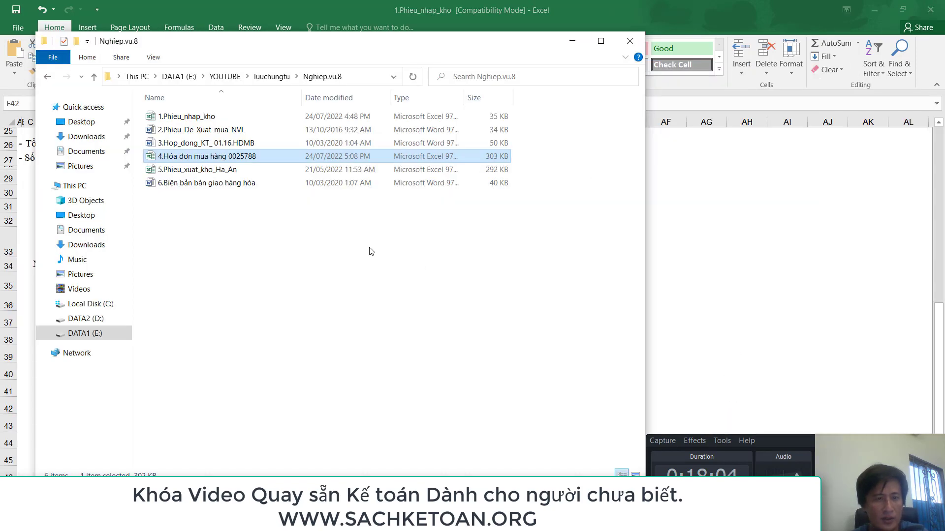
Step: Open 6.Biên bản bàn giao hàng hóa, check the delivery record's sequence label, and close it
{"action": "double_click", "coordinate": [217, 183]}
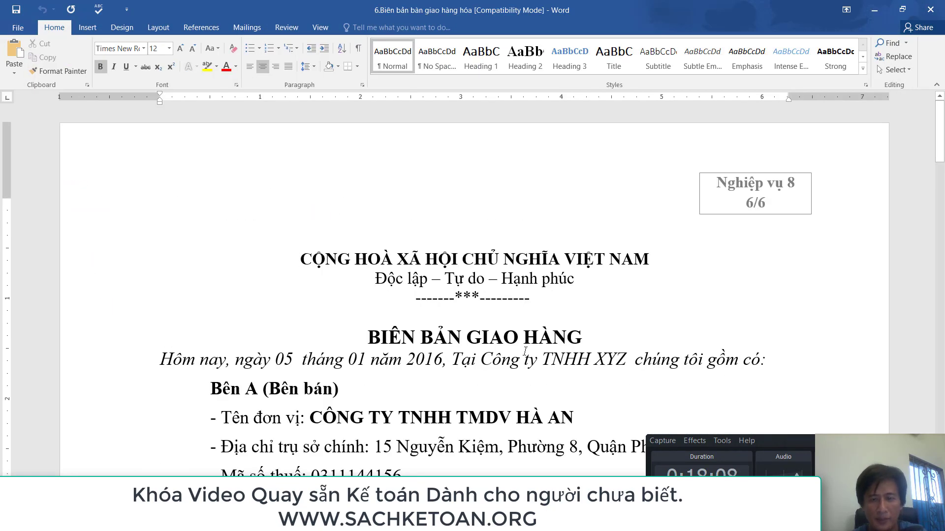
{"action": "left_click", "coordinate": [928, 11]}
{"action": "key", "text": "alt+Tab"}
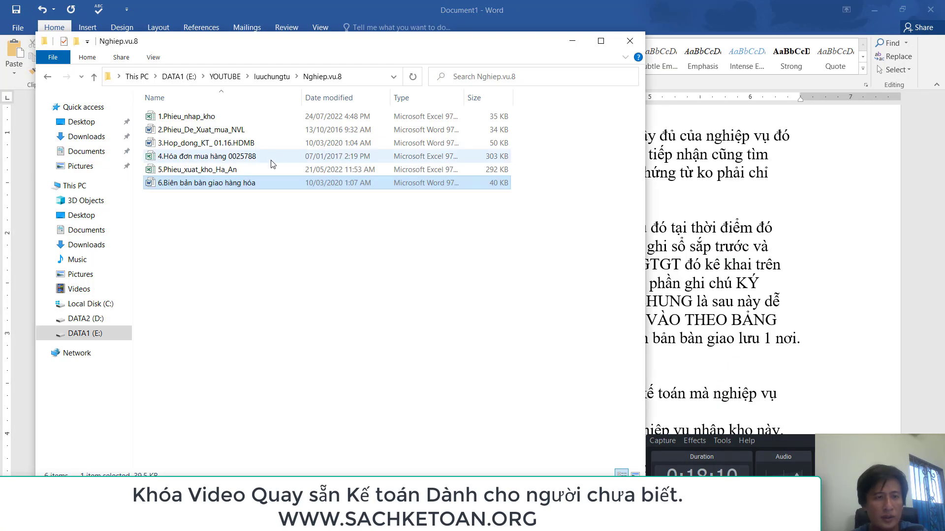
Step: Bring up the open 5.Phieu_xuat_kho_Ha_An workbook, check the delivery slip's 5/6 sequence label, and close it without saving
{"action": "key", "text": "alt+Tab"}
{"action": "key", "text": "alt+Tab"}
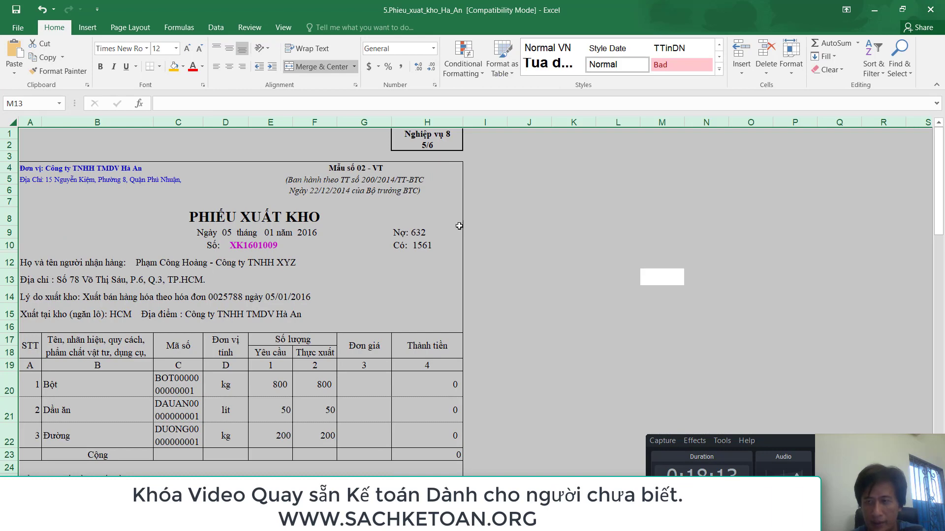
{"action": "left_click", "coordinate": [931, 11]}
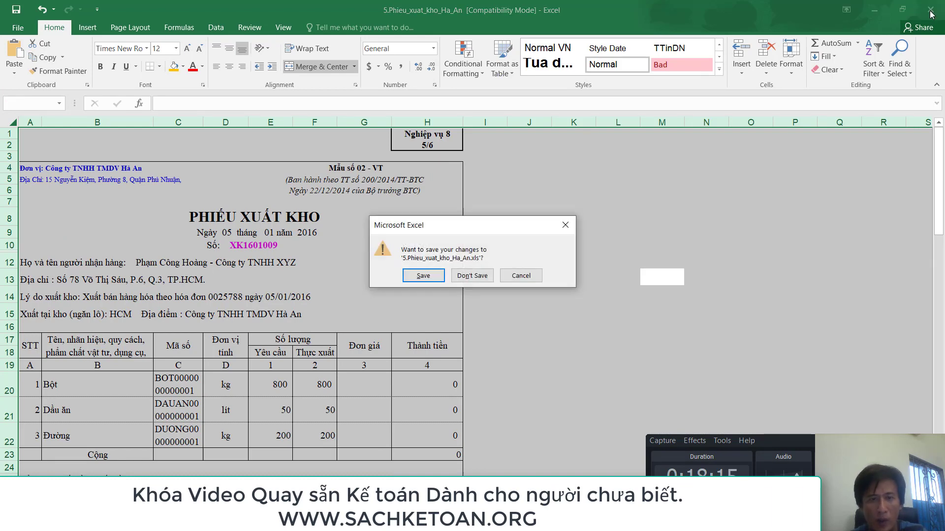
{"action": "left_click", "coordinate": [472, 275]}
{"action": "key", "text": "alt+Tab"}
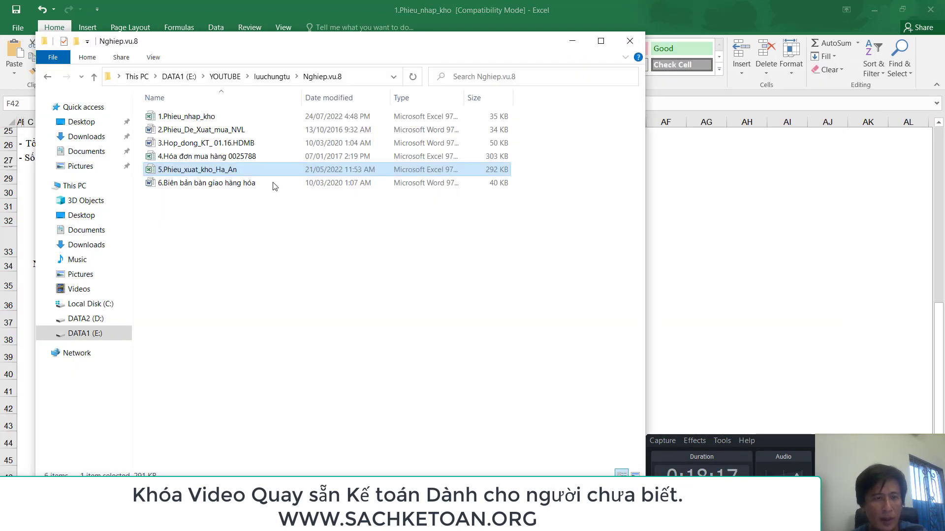
Step: Go through supporting files 2 to 6 in the Nghiep.vu.8 folder in their filing order
{"action": "left_click", "coordinate": [197, 130]}
{"action": "left_click", "coordinate": [201, 147]}
{"action": "left_click", "coordinate": [200, 156]}
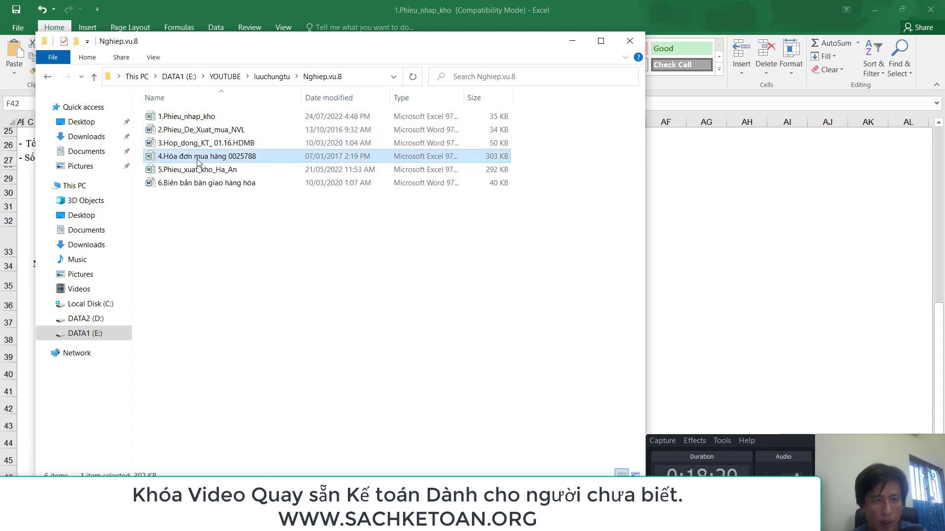
{"action": "left_click", "coordinate": [193, 169]}
{"action": "left_click", "coordinate": [191, 185]}
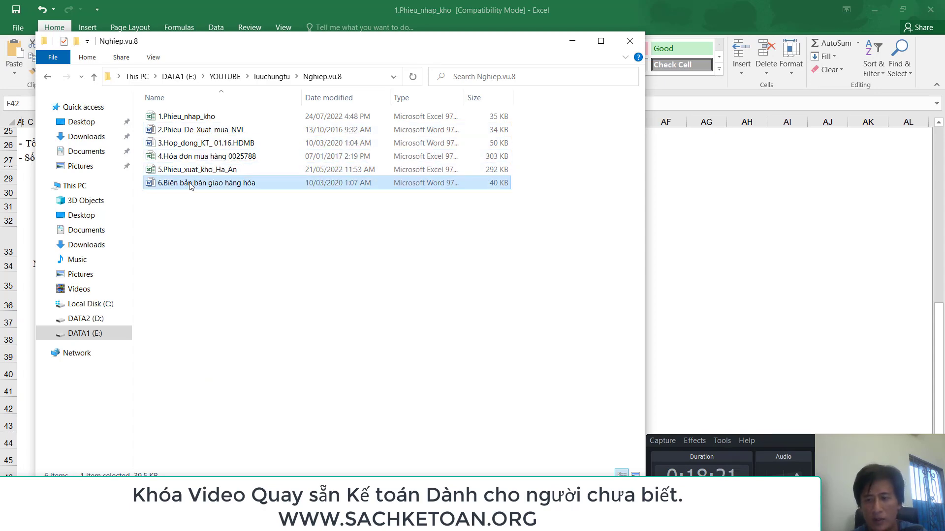
Step: Reopen the 1.Phieu_nhap_kho workbook from the folder, discarding its changes, and show the receipt's header
{"action": "left_click", "coordinate": [194, 117]}
{"action": "double_click", "coordinate": [194, 117]}
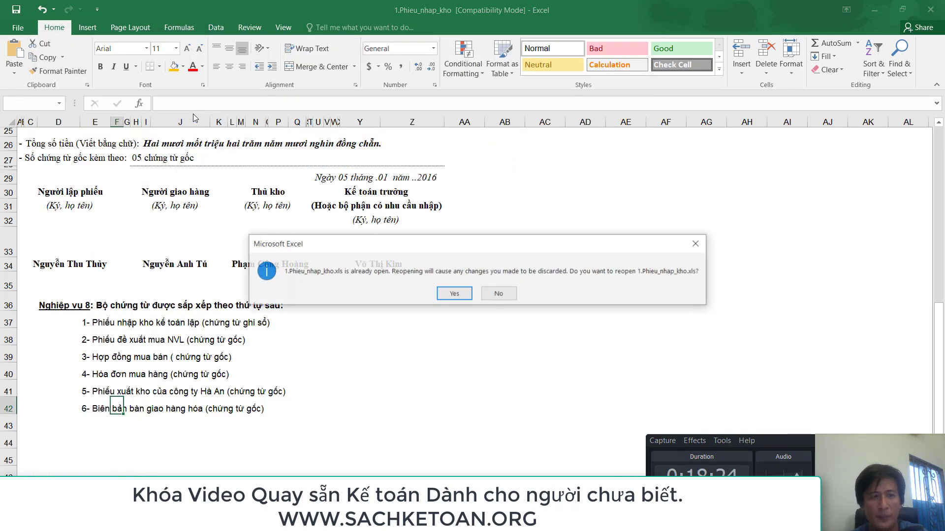
{"action": "left_click", "coordinate": [456, 295]}
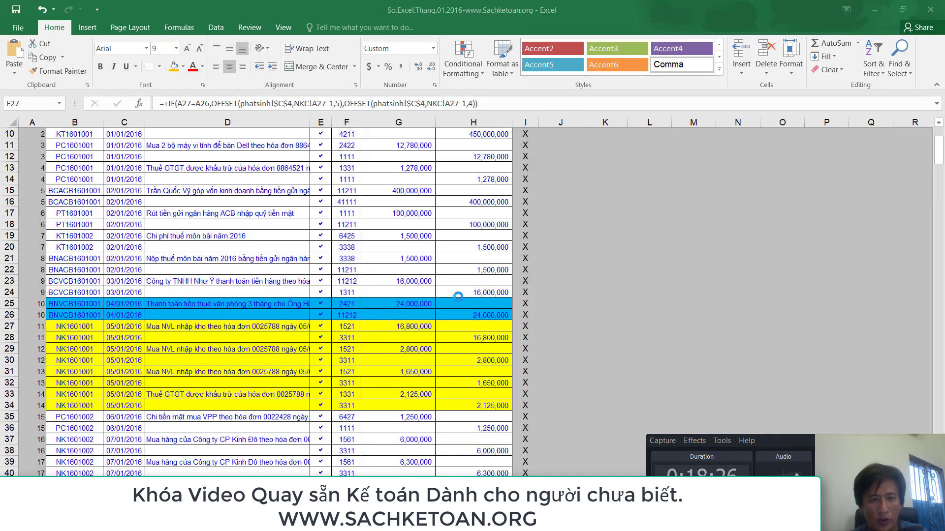
{"action": "scroll", "coordinate": [450, 281], "scroll_direction": "up", "scroll_amount": 6}
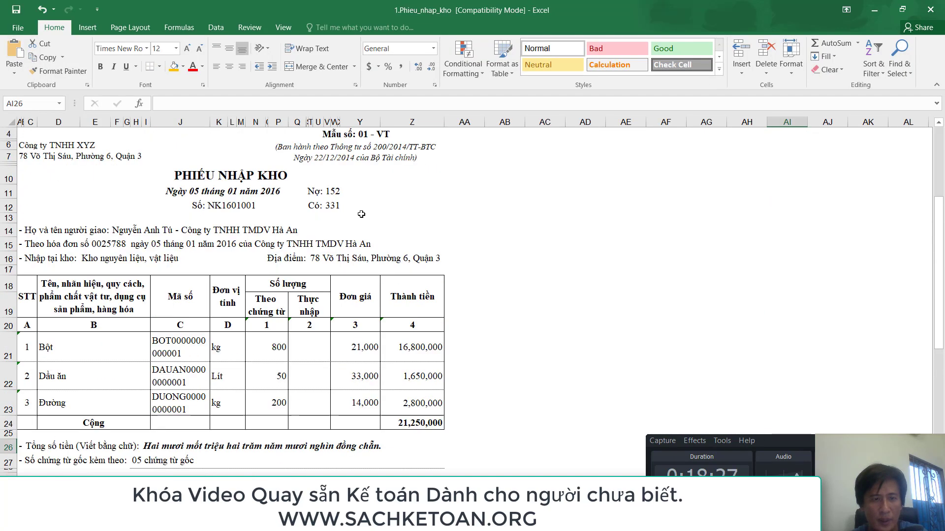
Step: Fill the receipt's date, voucher number and Nợ/Có account block in rows 11 and 12 with orange
{"action": "left_click", "coordinate": [313, 169]}
{"action": "left_click_drag", "start_coordinate": [320, 191], "coordinate": [443, 207]}
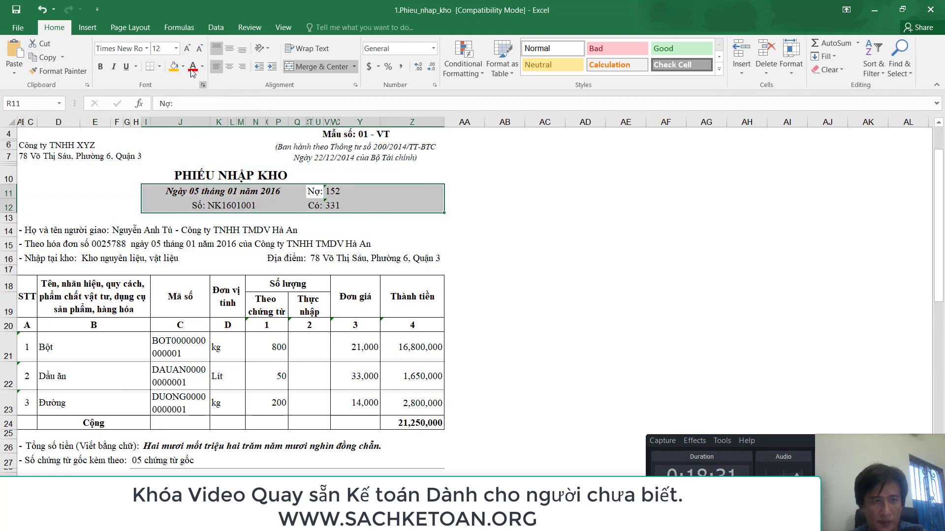
{"action": "left_click", "coordinate": [174, 66]}
{"action": "left_click", "coordinate": [261, 206]}
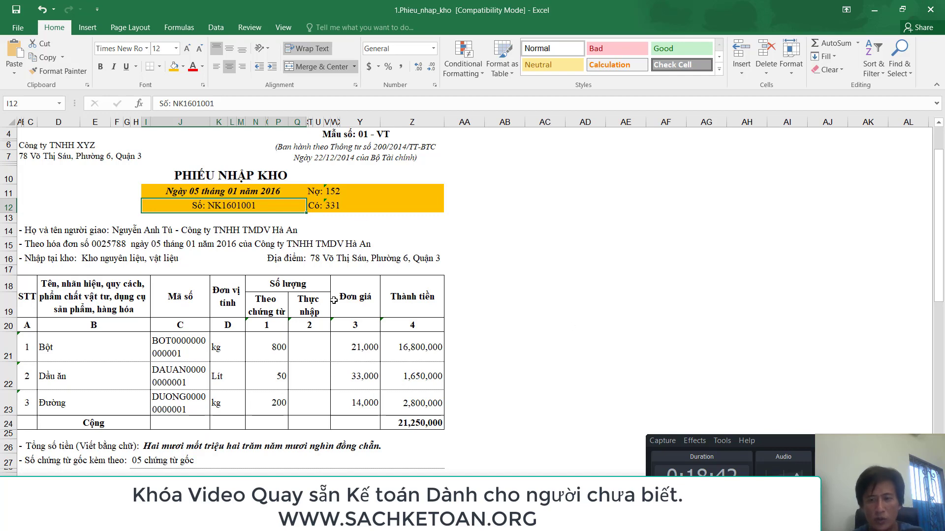
Step: Select supporting files 2 to 6 in the Nghiep.vu.8 folder, and locate the matching receipt voucher number in cell B27 of the general journal
{"action": "key", "text": "alt+Tab"}
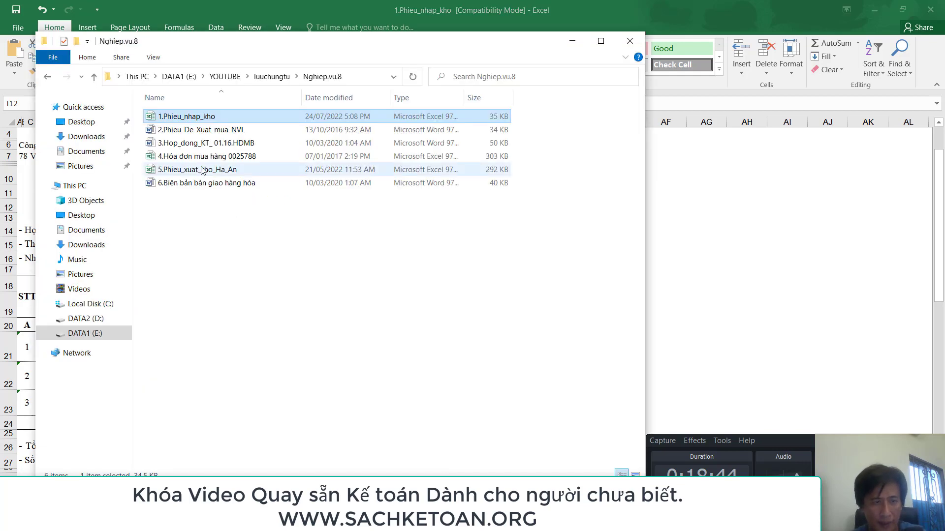
{"action": "left_click", "coordinate": [209, 186], "text": "shift"}
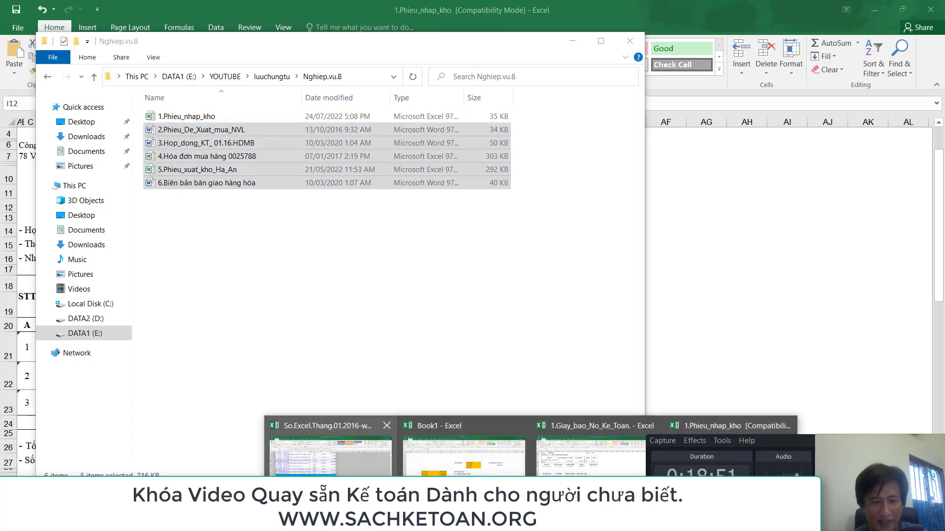
{"action": "left_click", "coordinate": [330, 450]}
{"action": "left_click", "coordinate": [80, 331]}
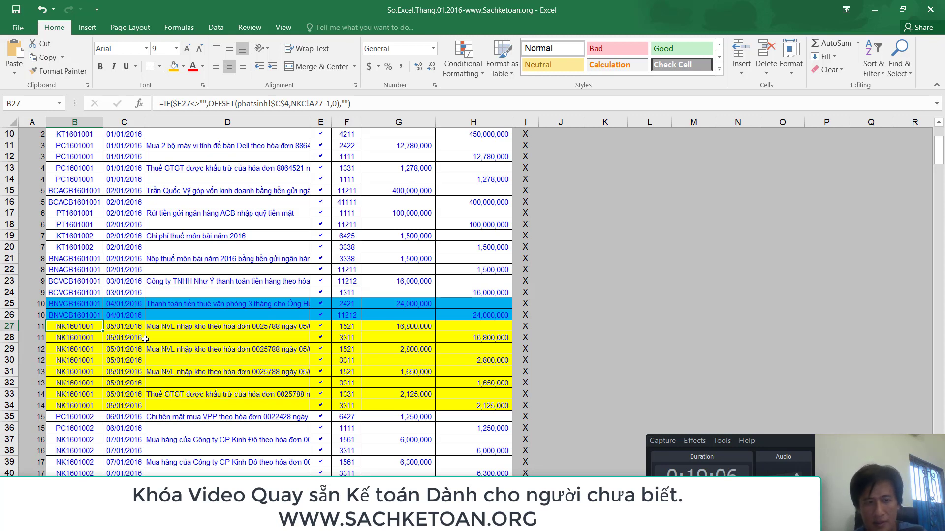
Step: Return to the Nghiep.vu.8 folder, mark files 2 to 6 together as the supporting set, and clear the selection
{"action": "key", "text": "alt+Tab"}
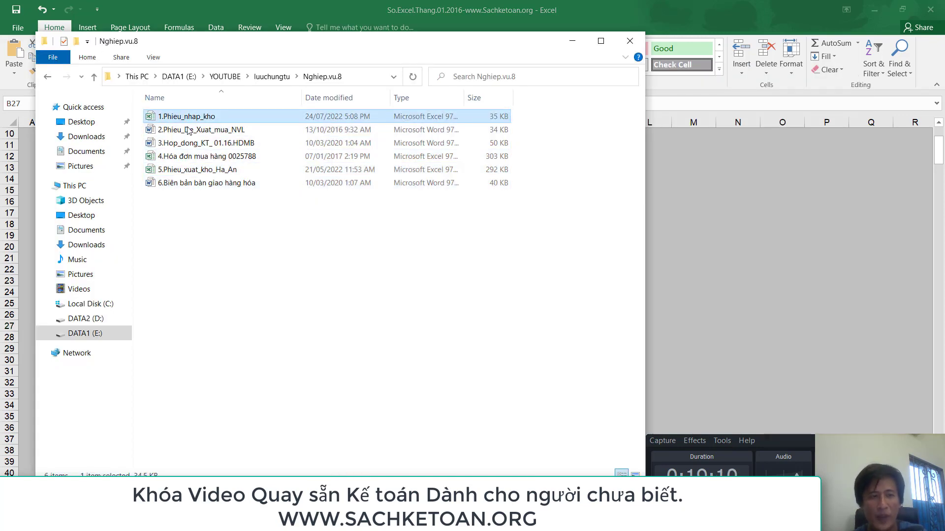
{"action": "left_click", "coordinate": [183, 131]}
{"action": "left_click", "coordinate": [187, 185], "text": "shift"}
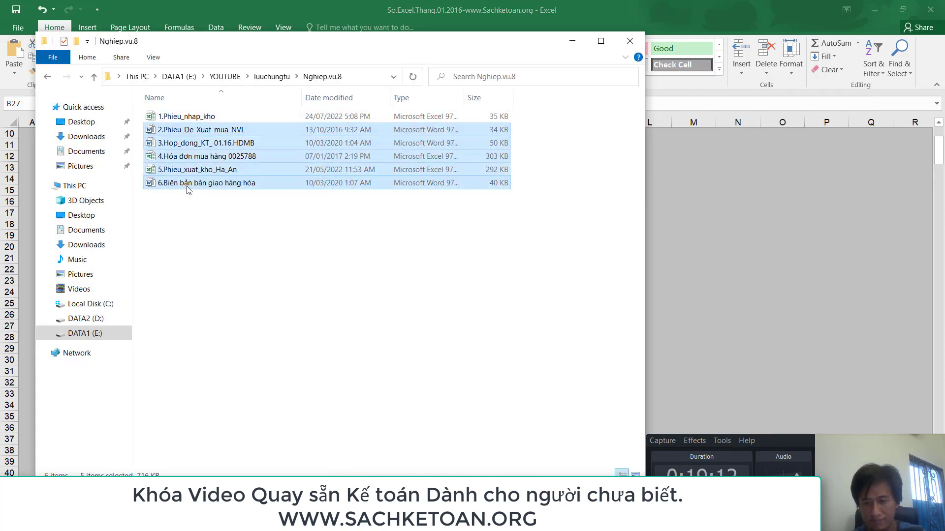
{"action": "left_click", "coordinate": [178, 225]}
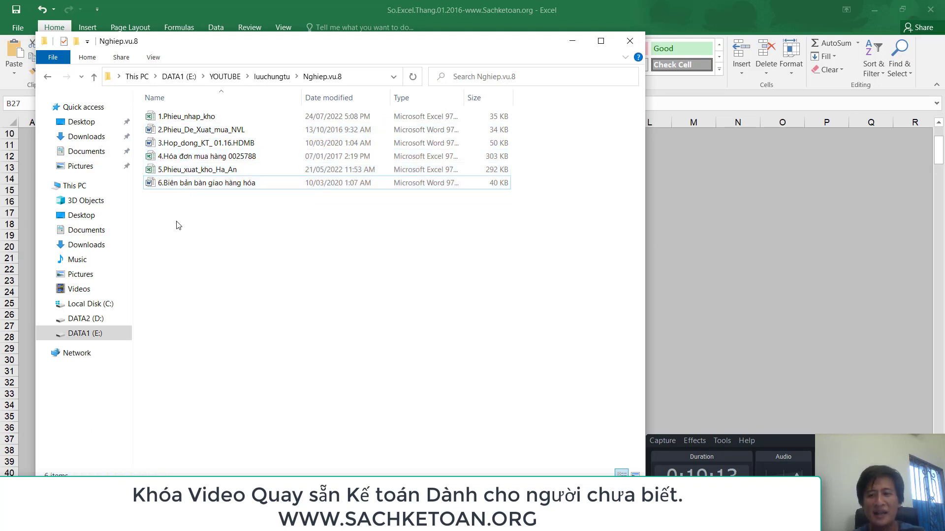
Step: Step through all six files of the voucher set in order, from 1.Phieu_nhap_kho to 6.Biên bản bàn giao hàng hóa
{"action": "left_click", "coordinate": [215, 118]}
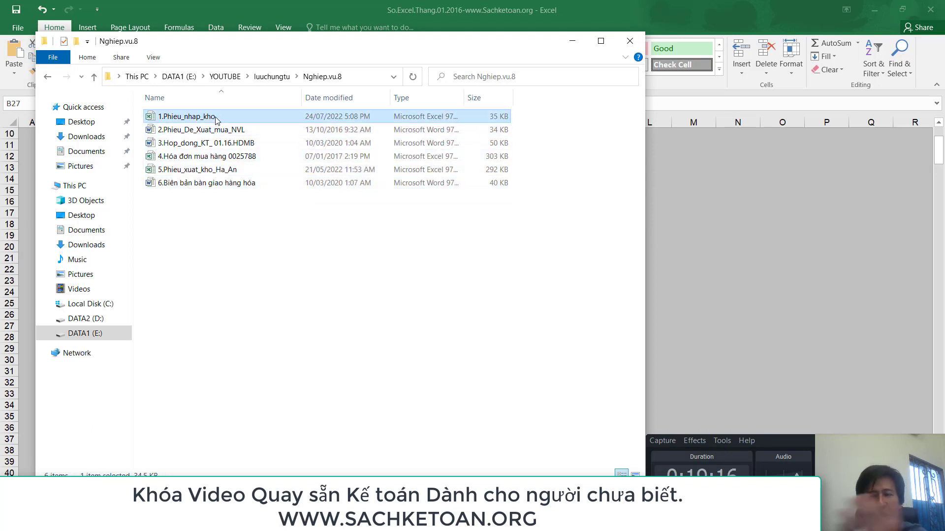
{"action": "left_click", "coordinate": [210, 130]}
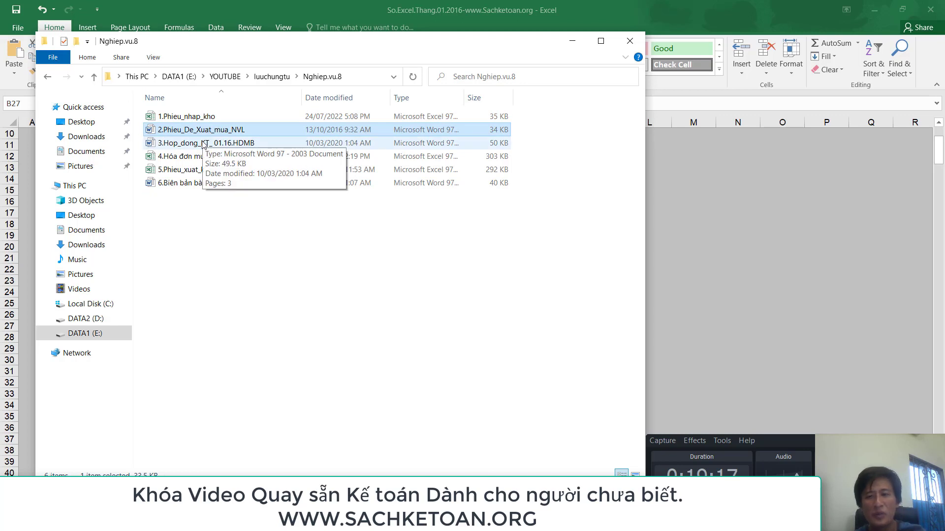
{"action": "left_click", "coordinate": [204, 143]}
{"action": "left_click", "coordinate": [215, 155]}
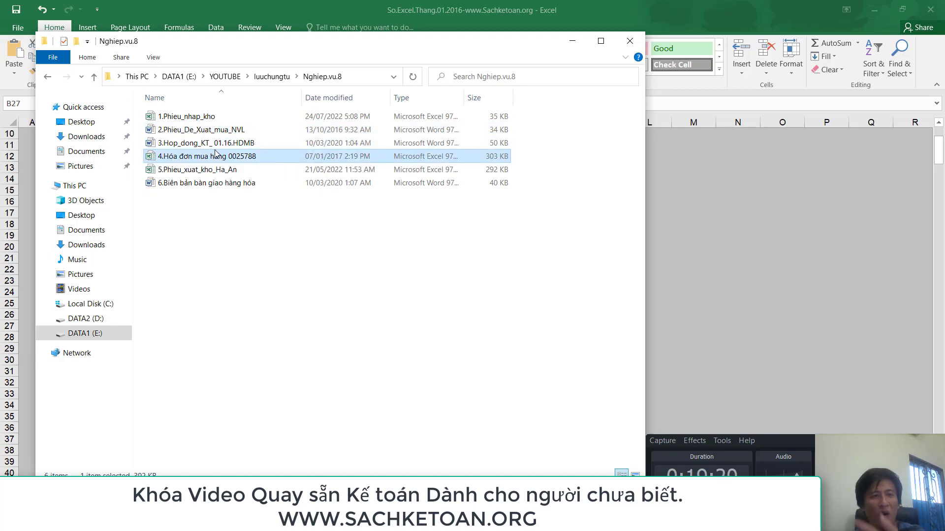
{"action": "left_click", "coordinate": [203, 170]}
{"action": "left_click", "coordinate": [194, 185]}
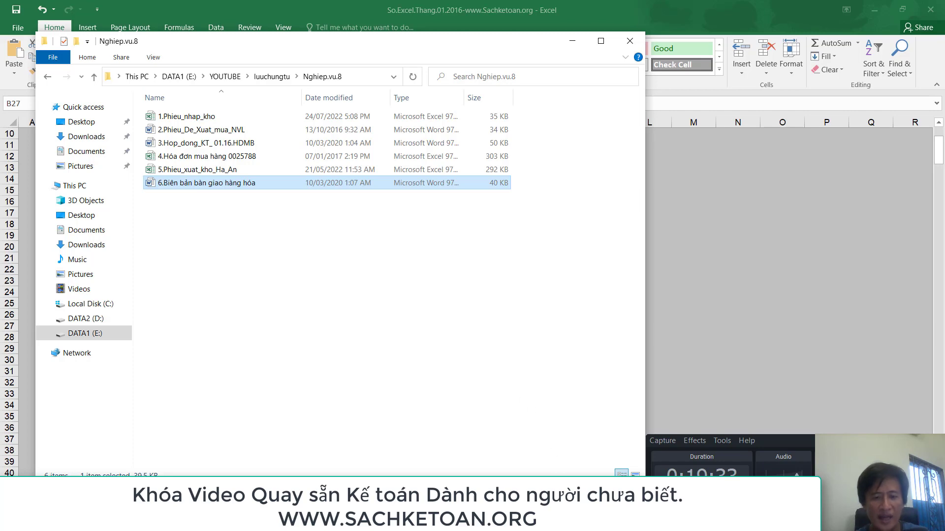
Step: Switch to the So.Excel.Thang.01.2016 journal and select the blue office-rent payment entry in rows 25 and 26
{"action": "left_click", "coordinate": [531, 523]}
{"action": "left_click", "coordinate": [330, 453]}
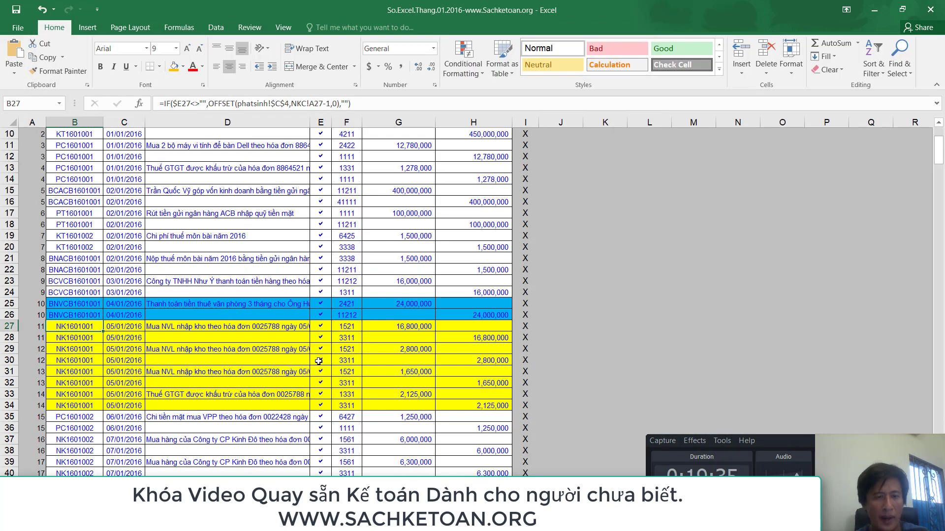
{"action": "left_click", "coordinate": [292, 335]}
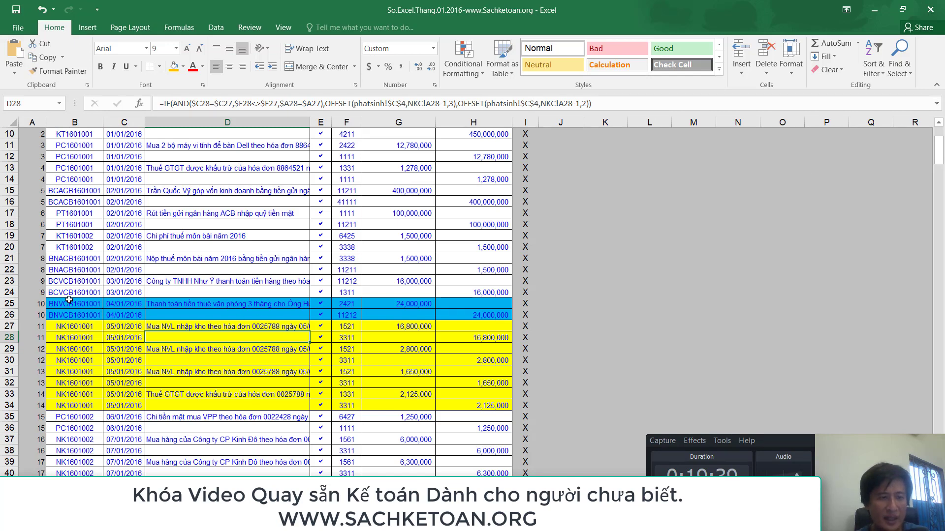
{"action": "left_click_drag", "start_coordinate": [72, 303], "coordinate": [476, 320]}
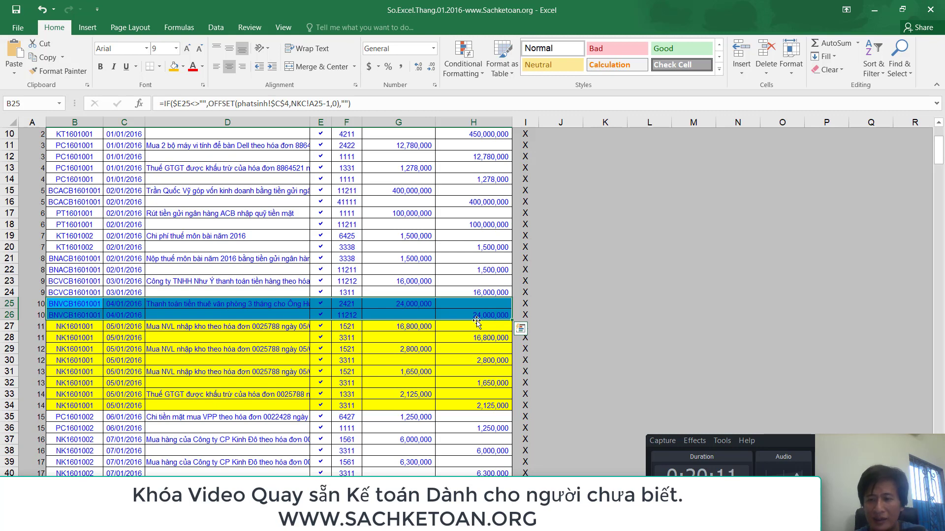
{"action": "key", "text": "Tab"}
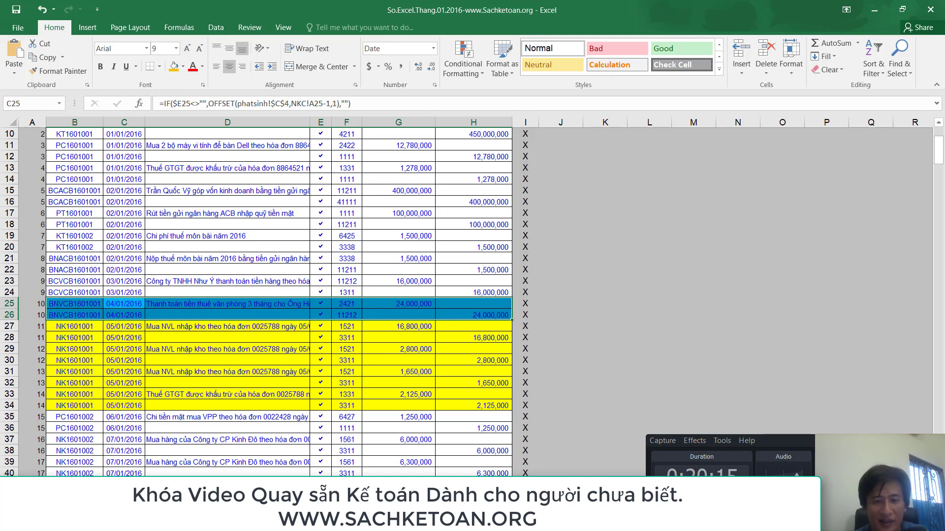
Step: Point out the goods receipt, sales contract, purchase invoice and delivery record files in the Nghiep.vu.8 folder
{"action": "key", "text": "alt+Tab"}
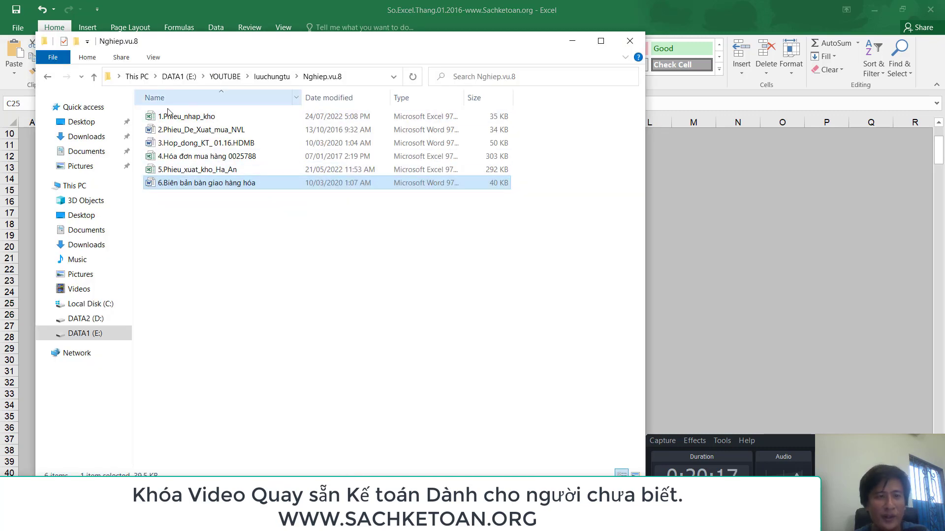
{"action": "left_click", "coordinate": [211, 118]}
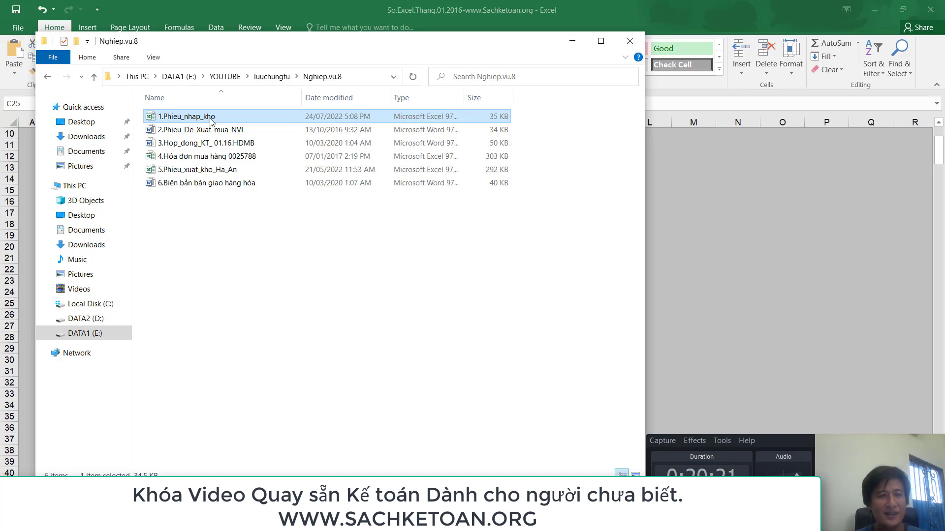
{"action": "left_click", "coordinate": [213, 146]}
{"action": "left_click", "coordinate": [215, 156]}
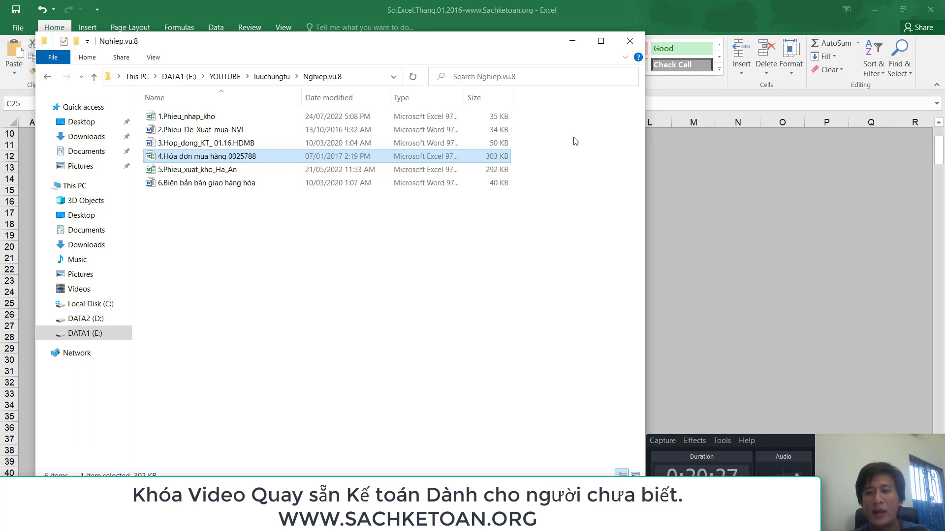
{"action": "left_click", "coordinate": [215, 189]}
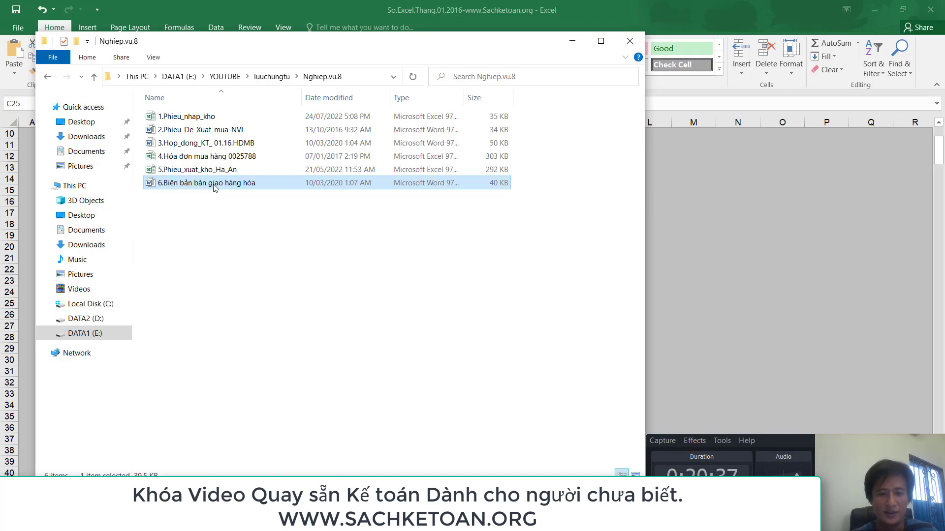
Step: Switch to Document1 in Word and review the closing notes on copying vouchers for other accounting sections
{"action": "left_click", "coordinate": [500, 523]}
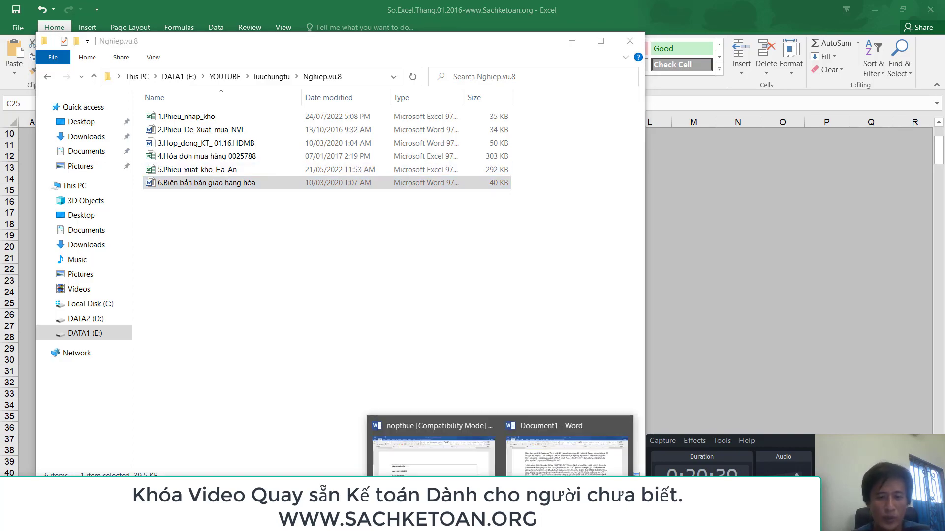
{"action": "left_click", "coordinate": [541, 460]}
{"action": "scroll", "coordinate": [408, 330], "scroll_direction": "down", "scroll_amount": 10}
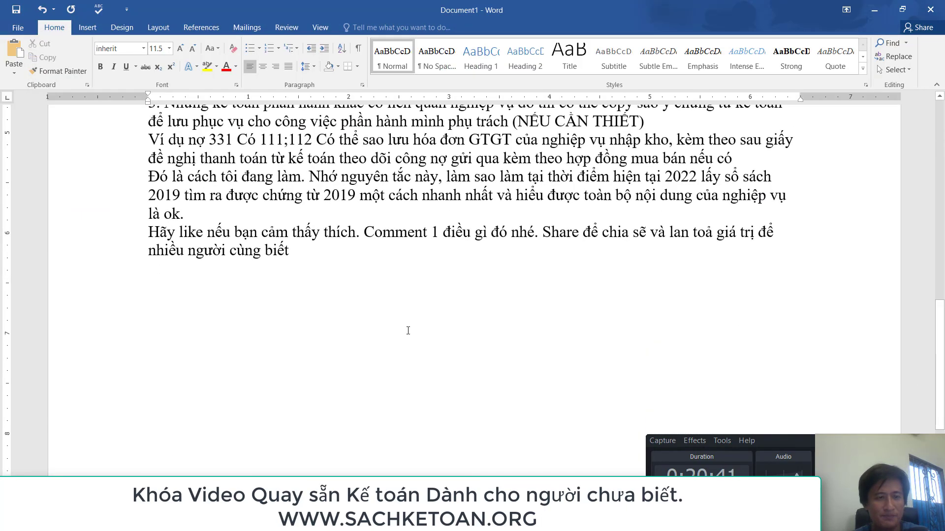
{"action": "scroll", "coordinate": [408, 330], "scroll_direction": "down", "scroll_amount": 5}
Step: Return to the general journal in Excel, mark rows 12 to 14, and select the voucher number column B
{"action": "key", "text": "alt+Tab"}
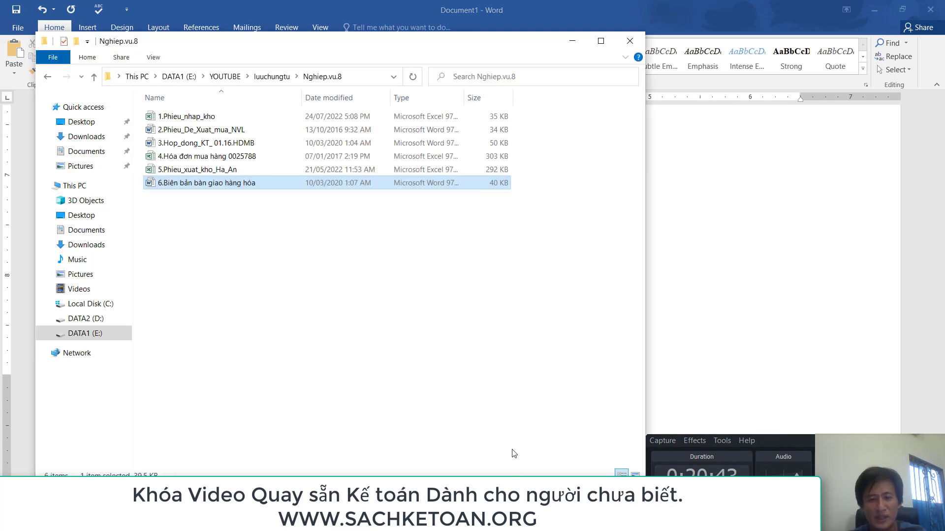
{"action": "left_click", "coordinate": [340, 444]}
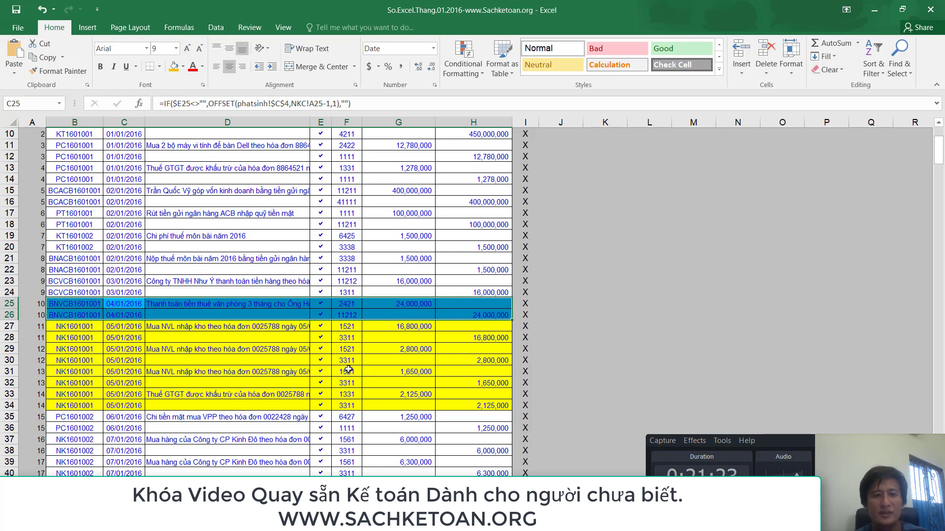
{"action": "scroll", "coordinate": [284, 289], "scroll_direction": "up", "scroll_amount": 3}
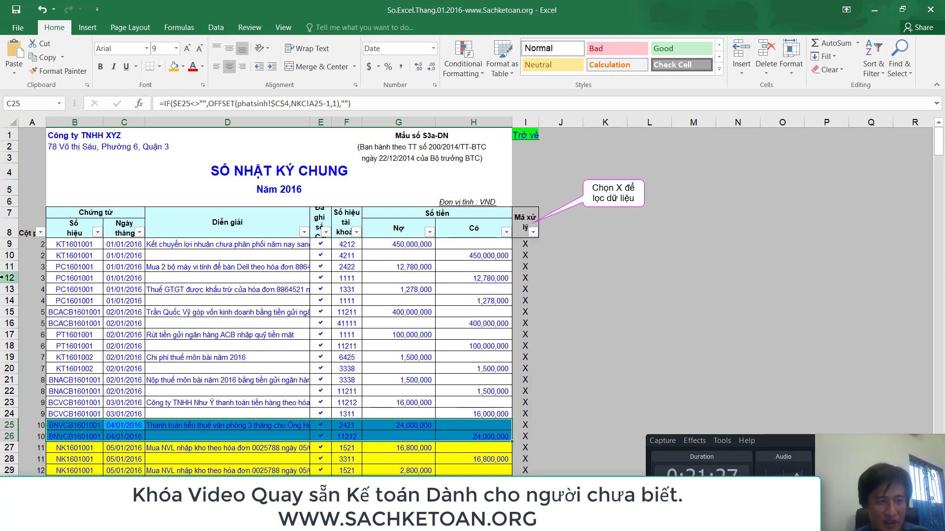
{"action": "left_click_drag", "start_coordinate": [2, 278], "coordinate": [7, 301]}
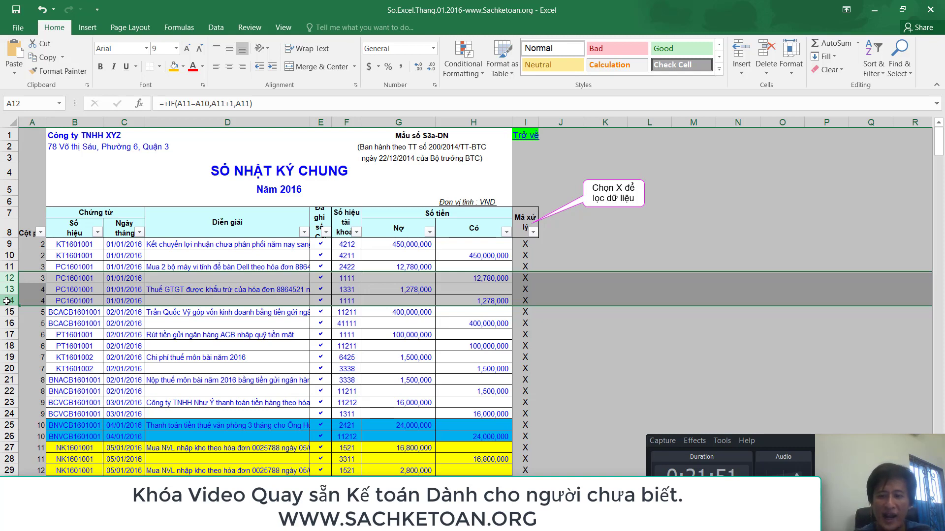
{"action": "left_click", "coordinate": [74, 122]}
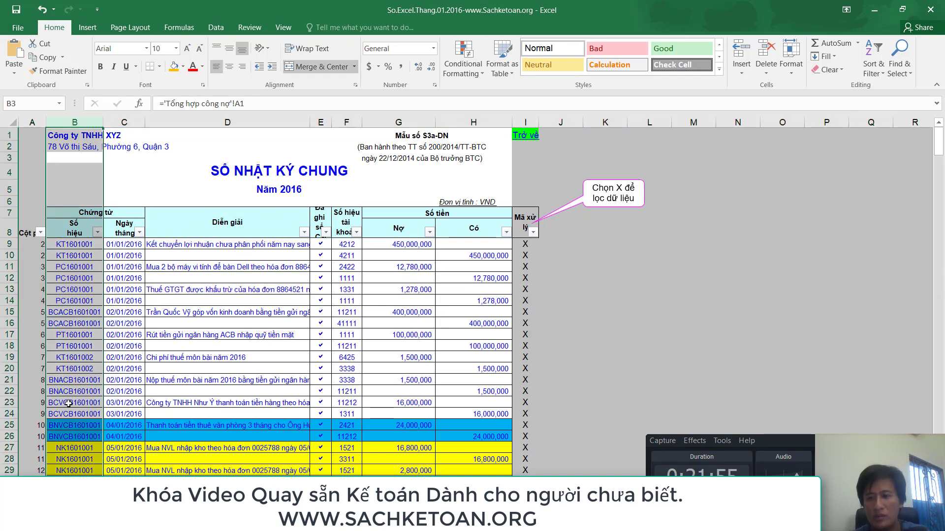